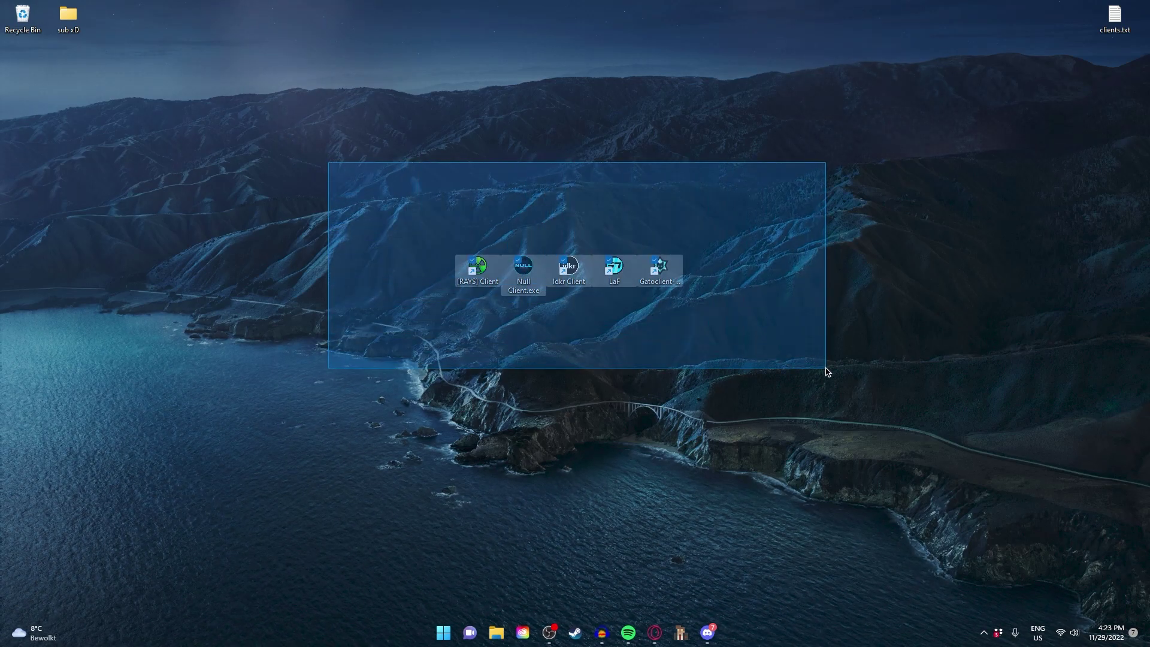
Open the community server in Discord to view a member's roles (Legendes, Friend, YouTuber, Pros)
{"action": "left_click", "coordinate": [824, 345]}
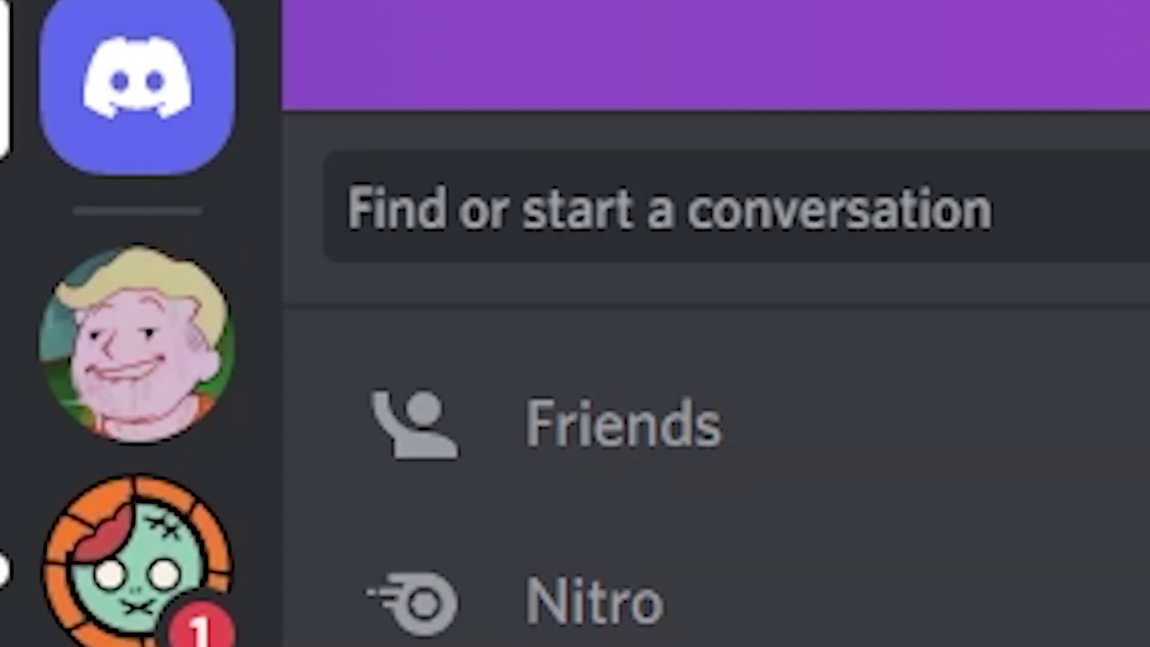
{"action": "left_click", "coordinate": [169, 379]}
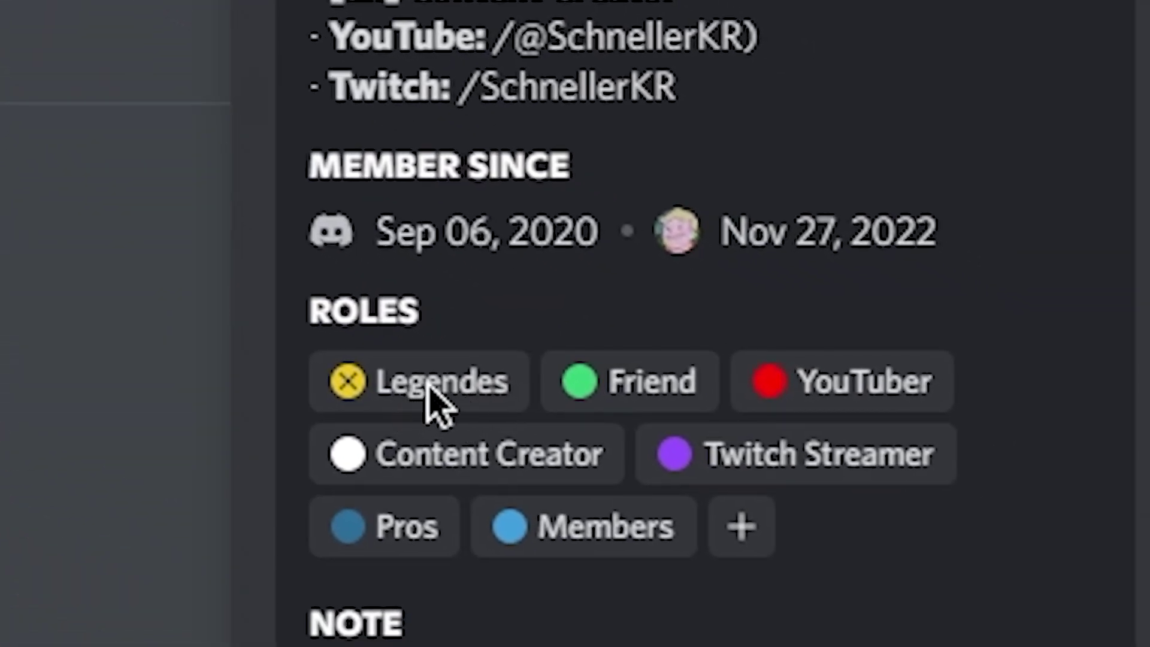
Move the [RAYS] Client shortcut lower on the desktop and launch it into the Frankfurt lobby
{"action": "left_click_drag", "start_coordinate": [477, 269], "coordinate": [474, 291]}
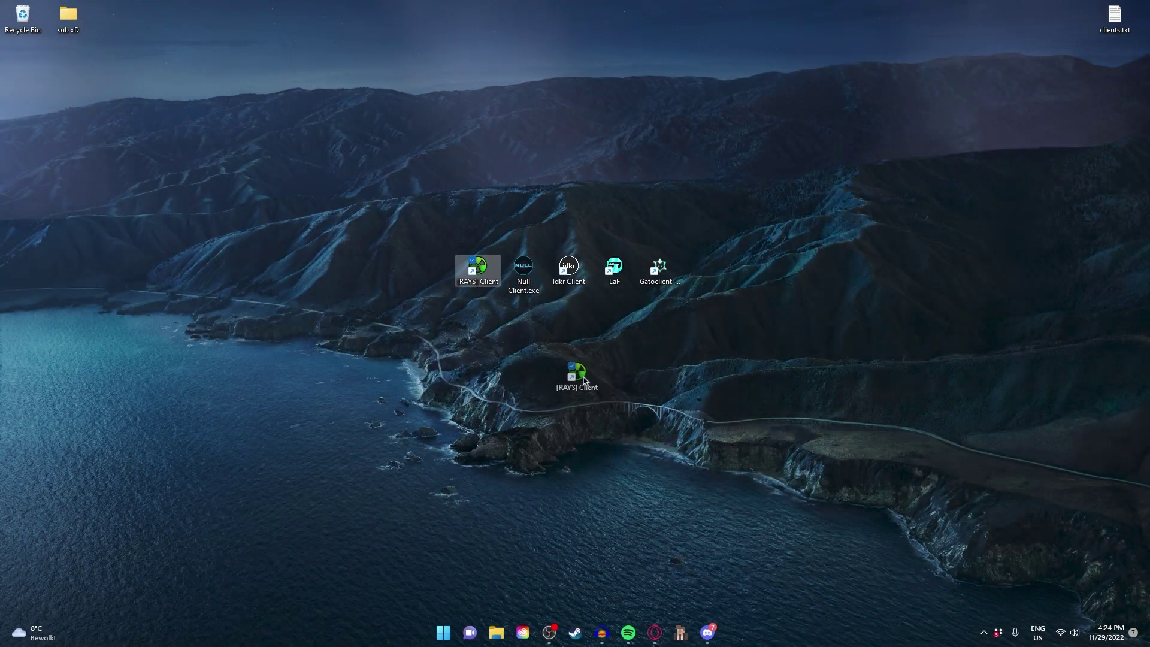
{"action": "double_click", "coordinate": [582, 374]}
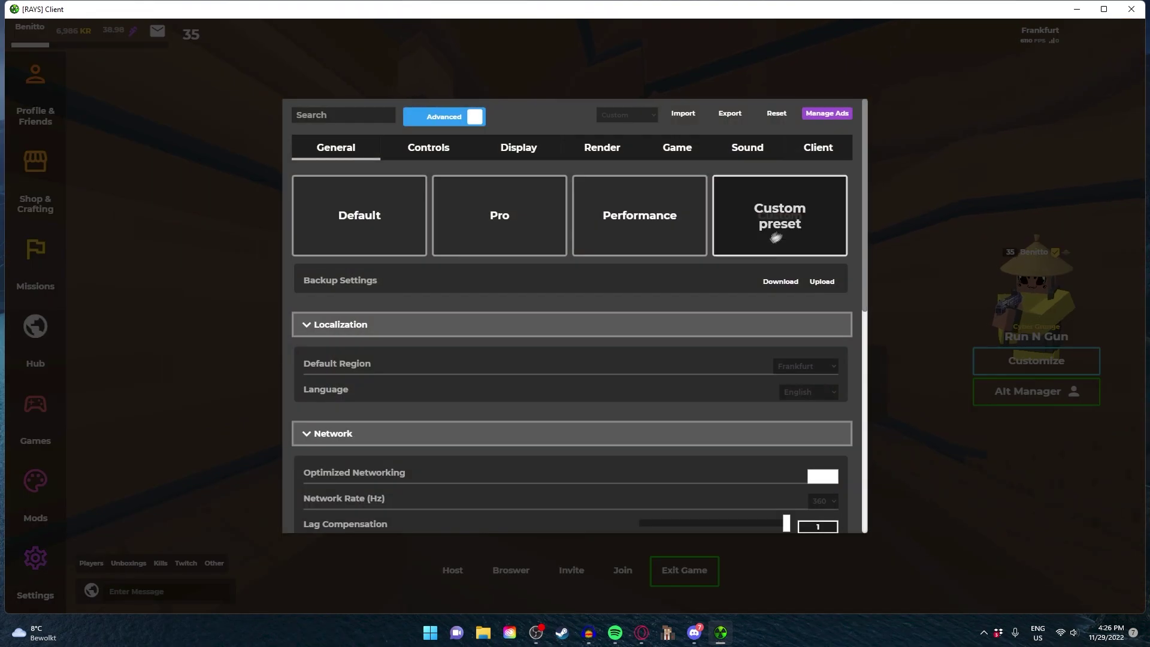
Show the client settings, reopen them, select the Sky Image URL, then go to the Minecraft sky results
{"action": "left_click", "coordinate": [830, 161]}
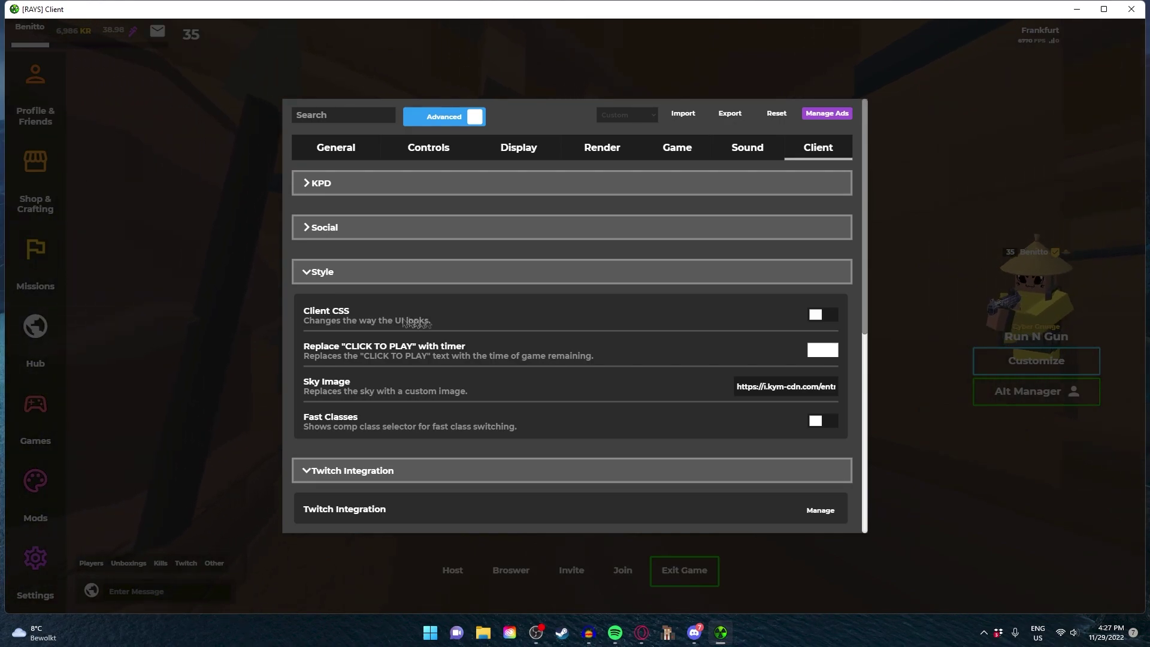
{"action": "key", "text": "Escape"}
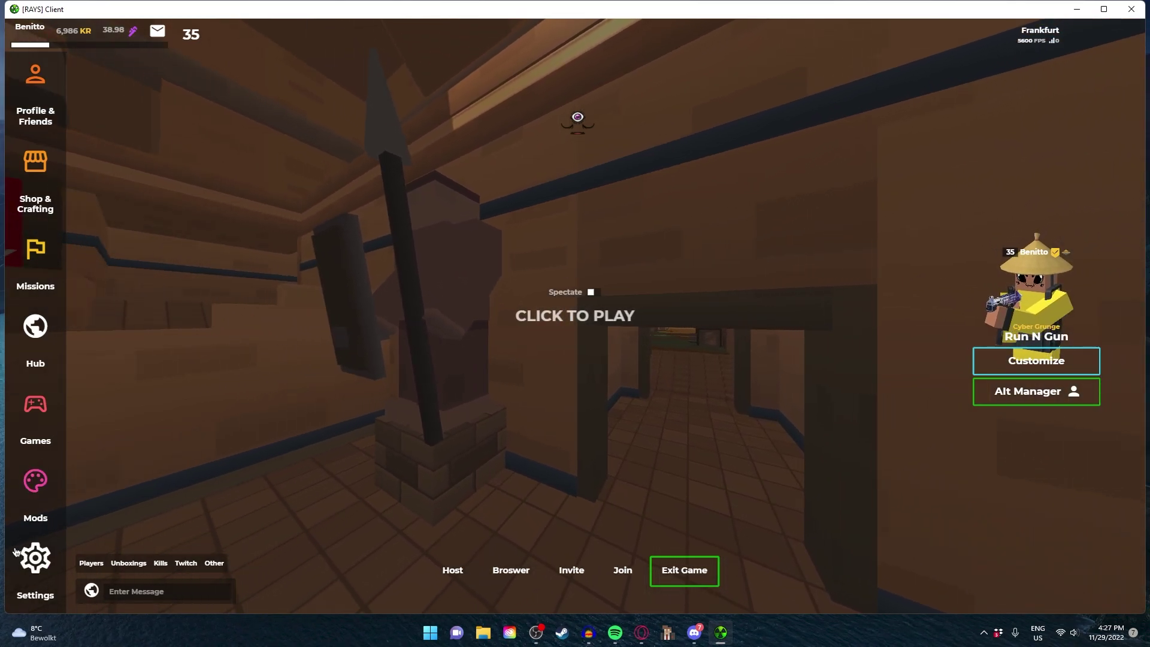
{"action": "left_click", "coordinate": [36, 560]}
{"action": "left_click", "coordinate": [821, 352]}
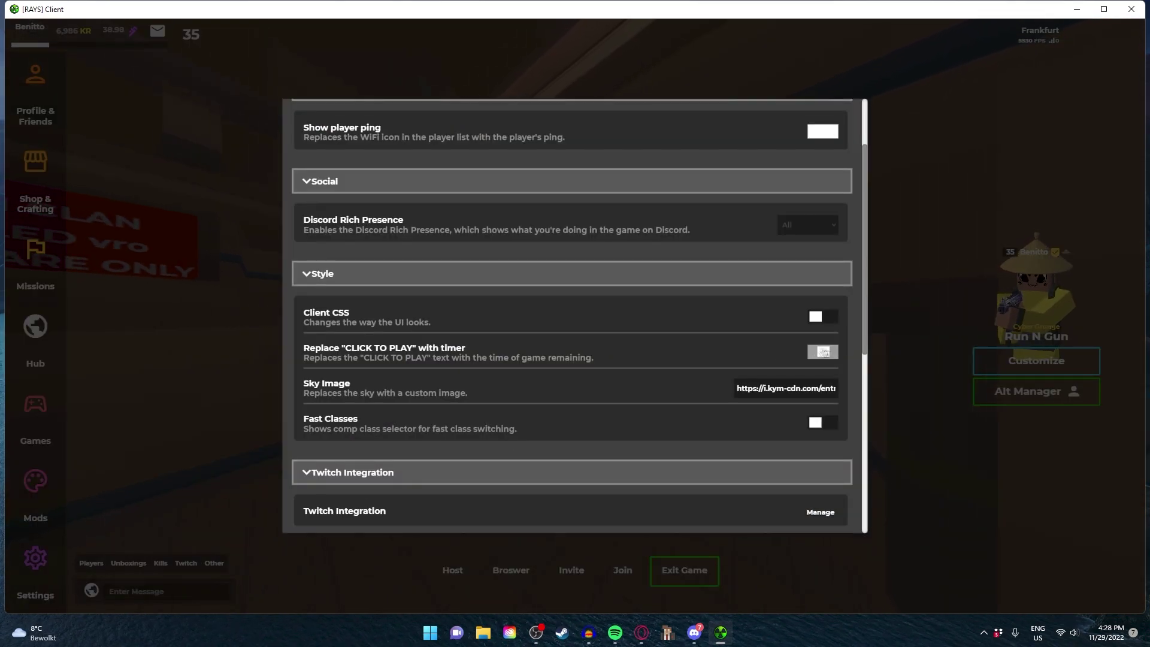
{"action": "left_click", "coordinate": [885, 341]}
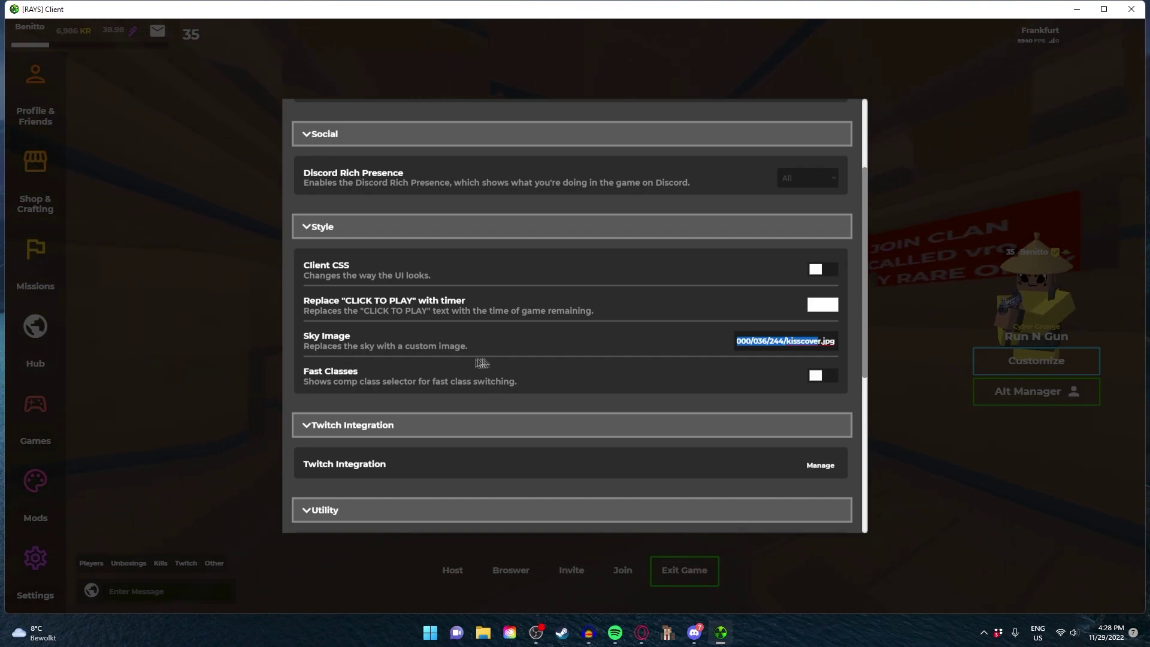
{"action": "left_click", "coordinate": [636, 629]}
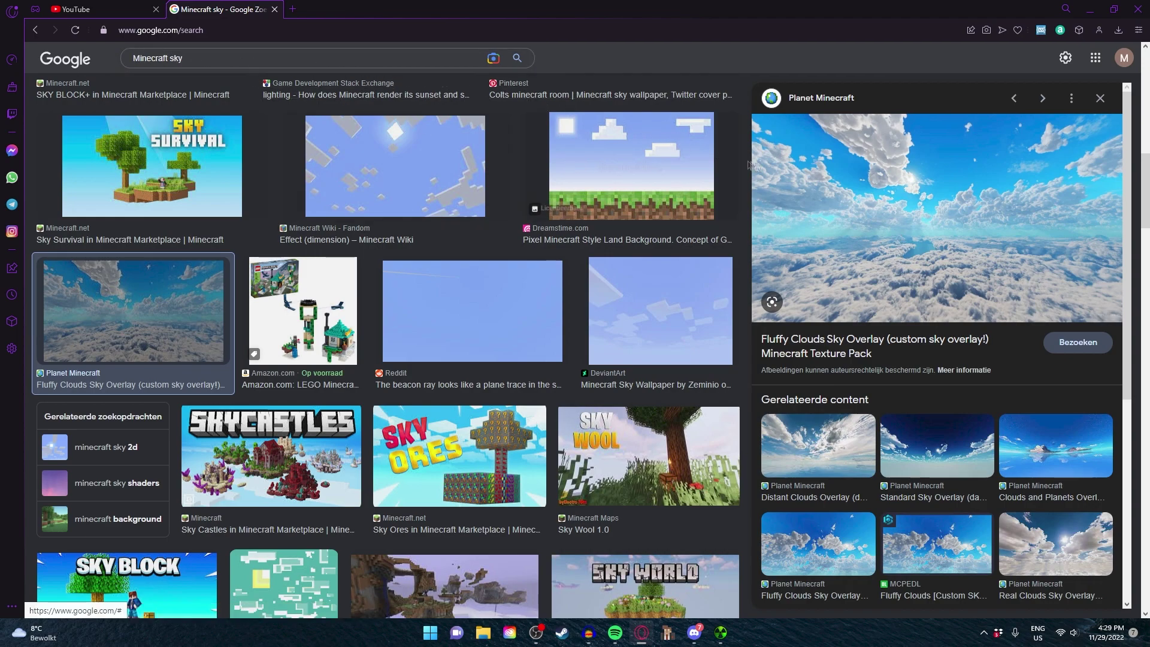
Copy the link address of the Fluffy Clouds Sky Overlay image from Google Images
{"action": "right_click", "coordinate": [861, 188]}
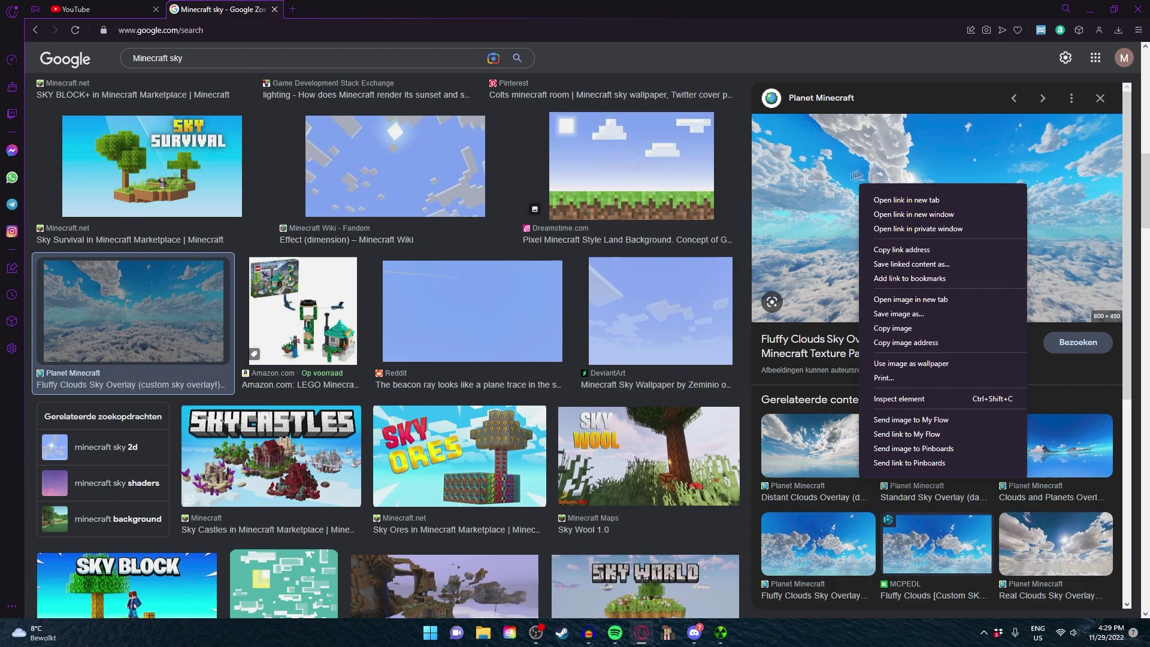
{"action": "right_click", "coordinate": [828, 207]}
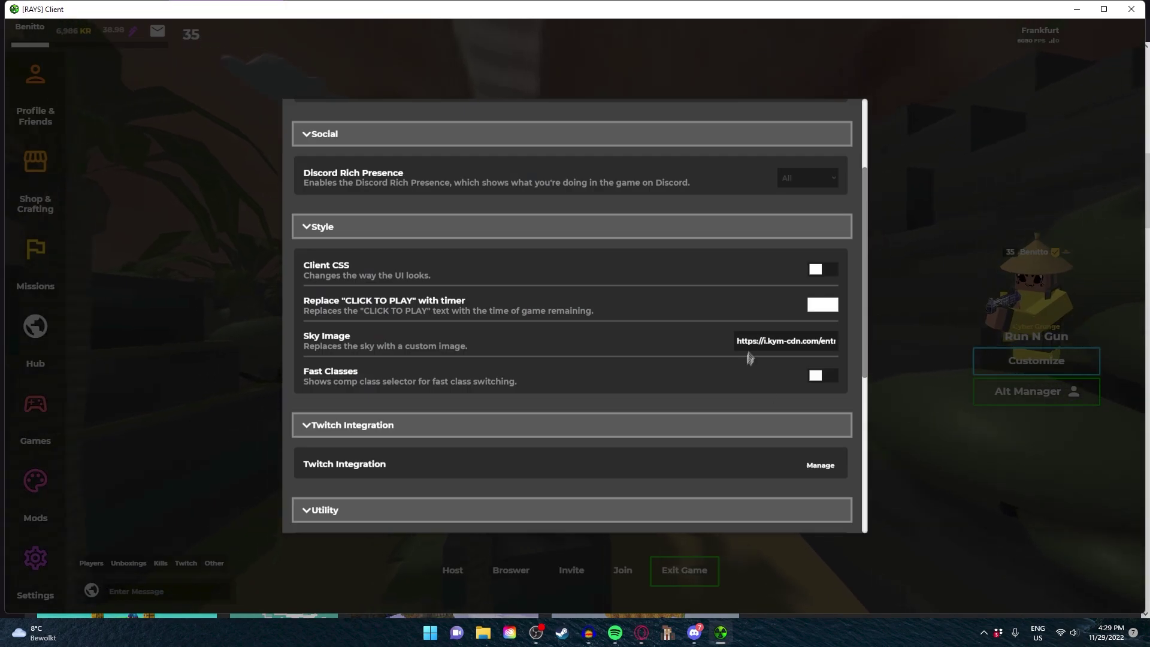
Replace the Sky Image field with the copied Google image link
{"action": "left_click", "coordinate": [760, 339]}
{"action": "key", "text": "ctrl+a"}
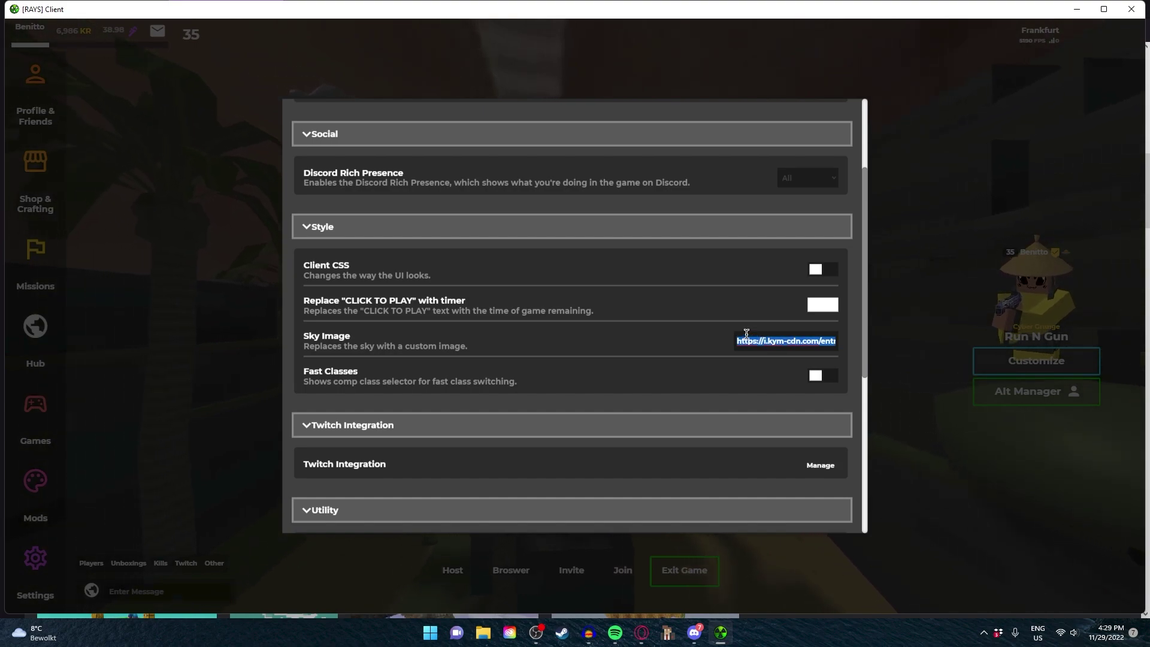
{"action": "left_click", "coordinate": [692, 338]}
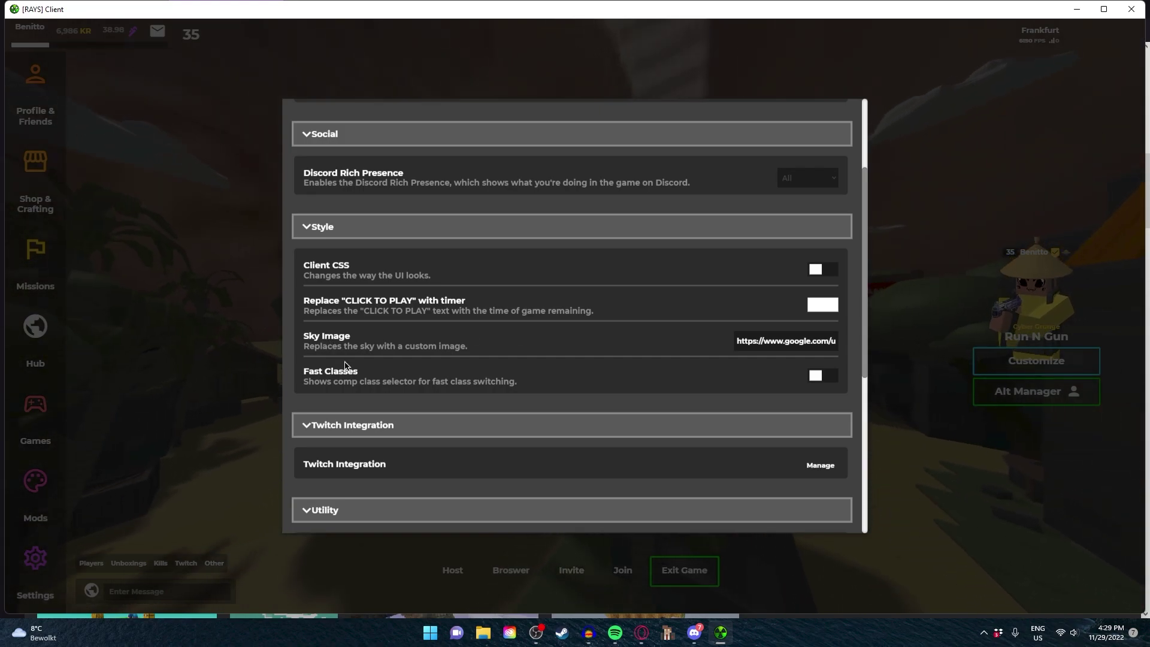
Scroll down to Utility and set the FPS Multiplier slider to 9.7
{"action": "scroll", "coordinate": [326, 341], "scroll_direction": "down", "scroll_amount": 4}
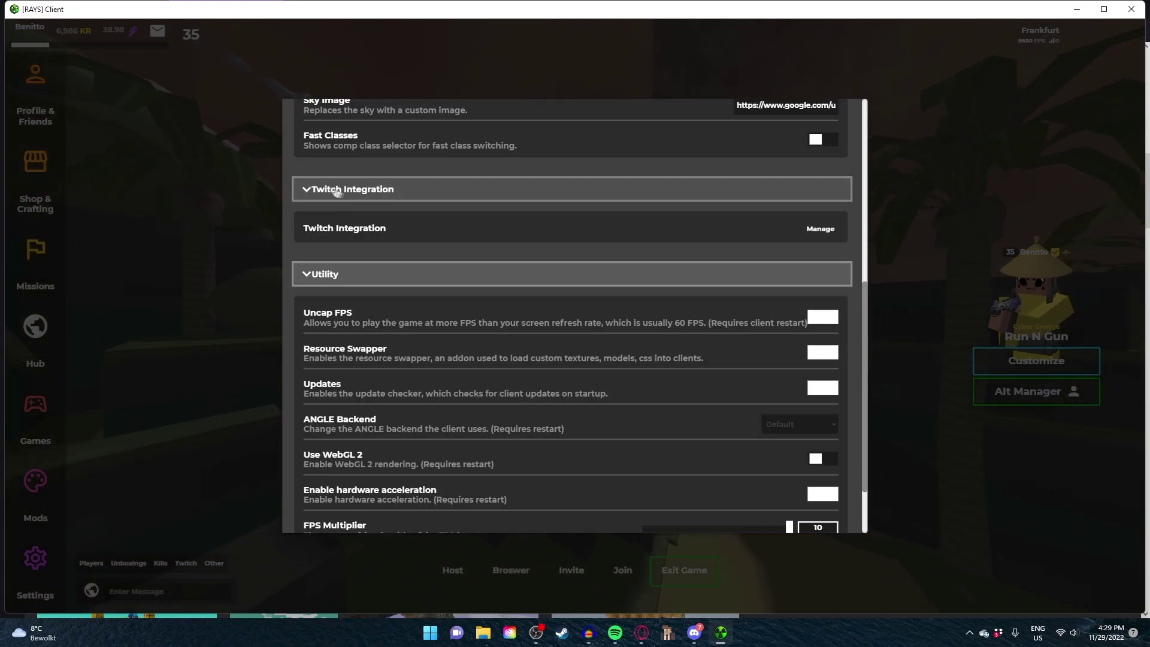
{"action": "scroll", "coordinate": [505, 264], "scroll_direction": "down", "scroll_amount": 2}
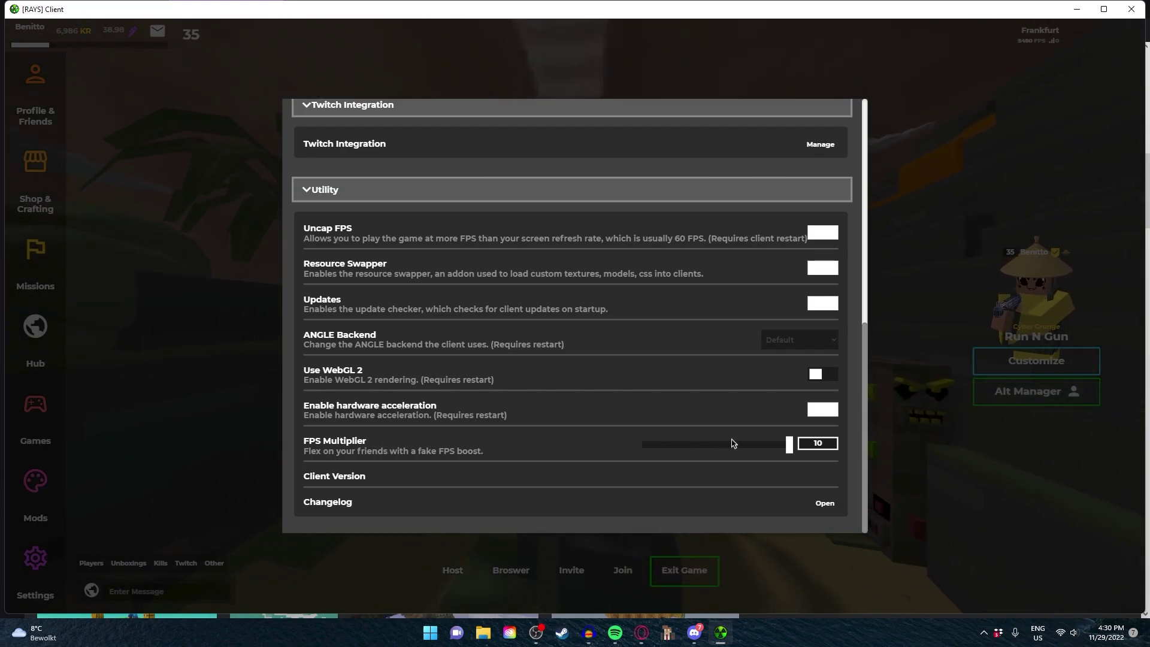
{"action": "mouse_move", "coordinate": [789, 447]}
{"action": "left_mouse_down"}
{"action": "mouse_move", "coordinate": [760, 445]}
{"action": "mouse_move", "coordinate": [795, 444]}
{"action": "left_mouse_up"}
Restore the FPS Multiplier to 10 and start the Free for All match on Lagoon
{"action": "left_click", "coordinate": [1026, 48]}
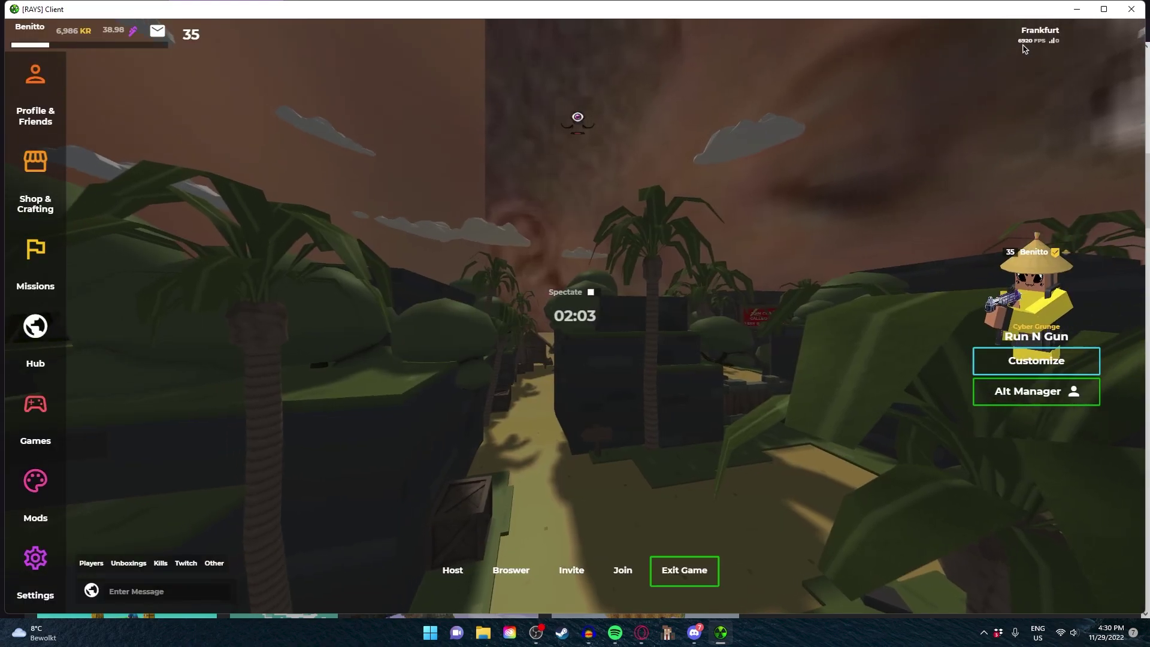
{"action": "left_click", "coordinate": [744, 272]}
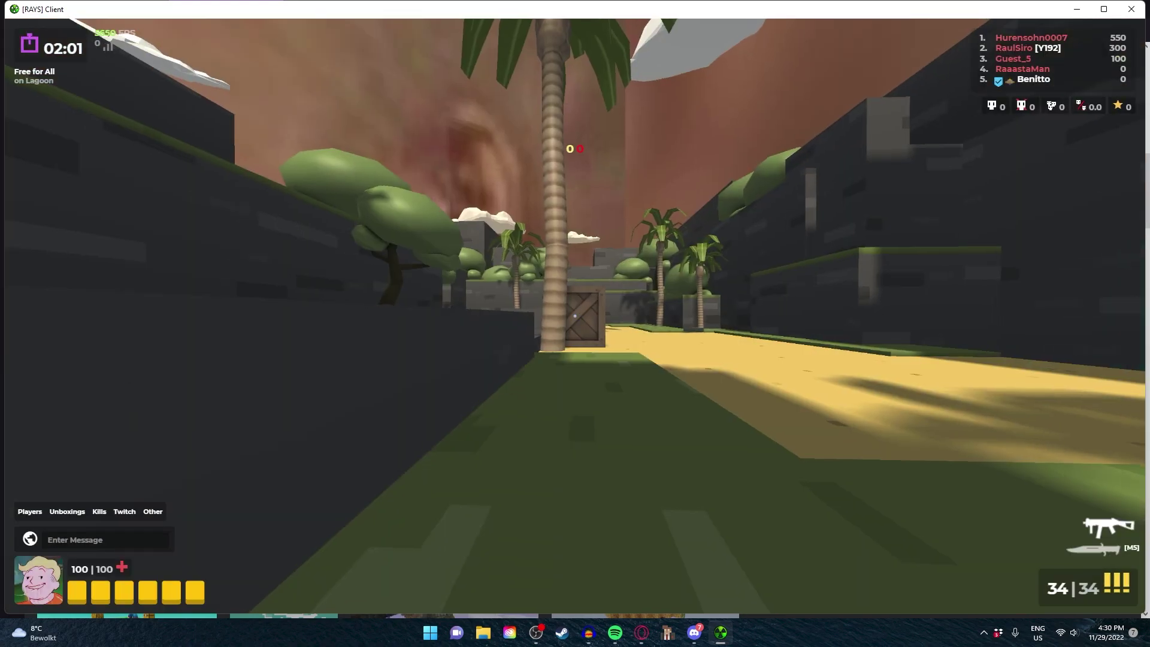
{"action": "key", "text": "w"}
{"action": "key", "text": "1"}
{"action": "key", "text": "w"}
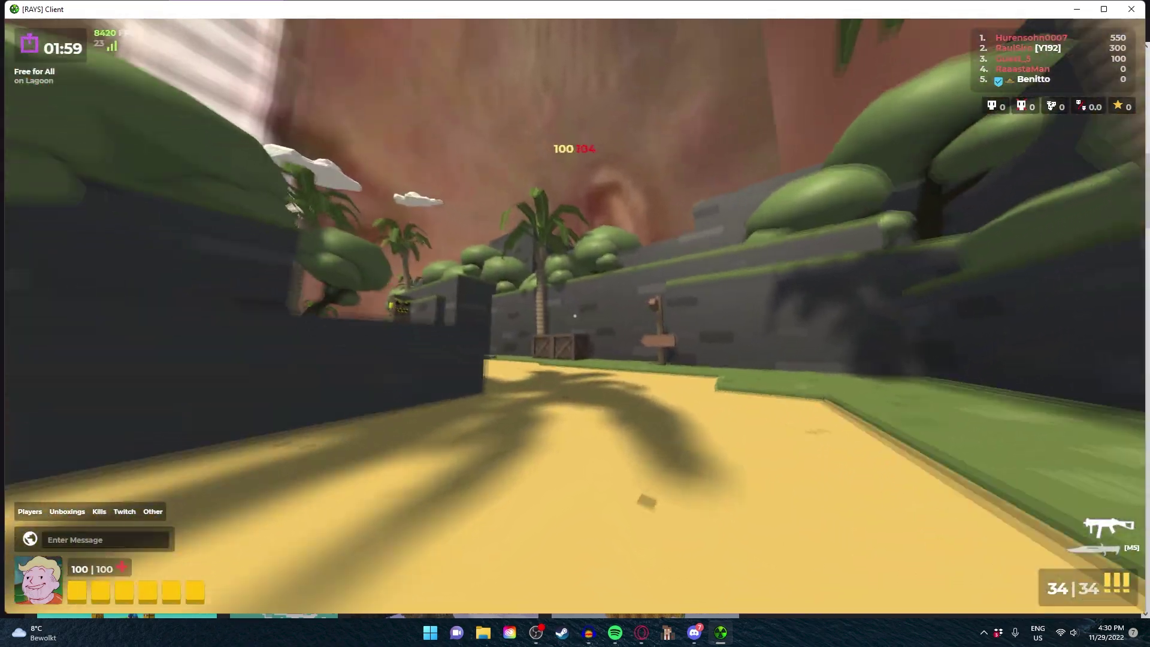
{"action": "key", "text": "w"}
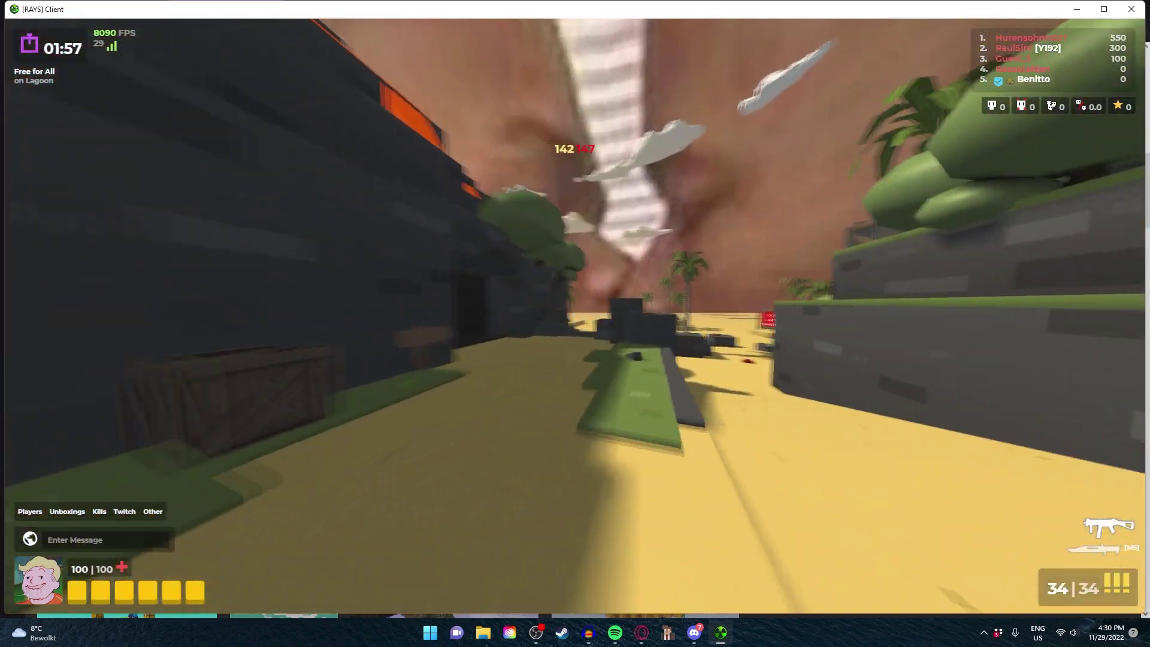
{"action": "key", "text": "3"}
{"action": "key", "text": "1"}
Advance up the sand corridor toward its exit, swapping between knife and gun
{"action": "key", "text": "w"}
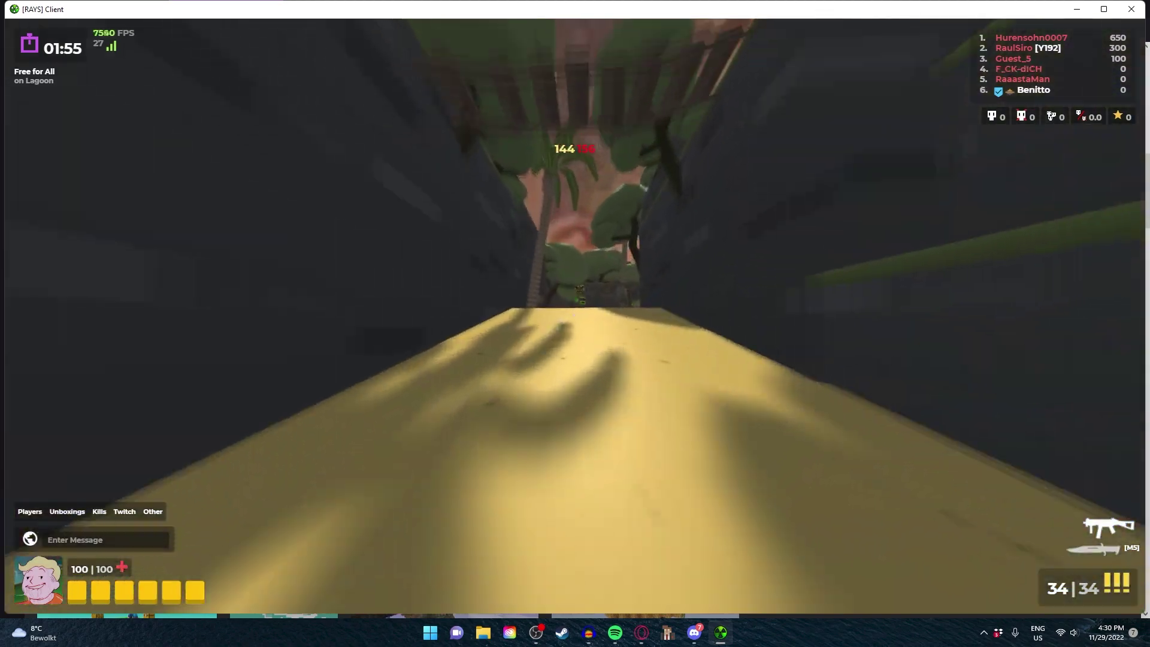
{"action": "key", "text": "w"}
{"action": "key", "text": "3"}
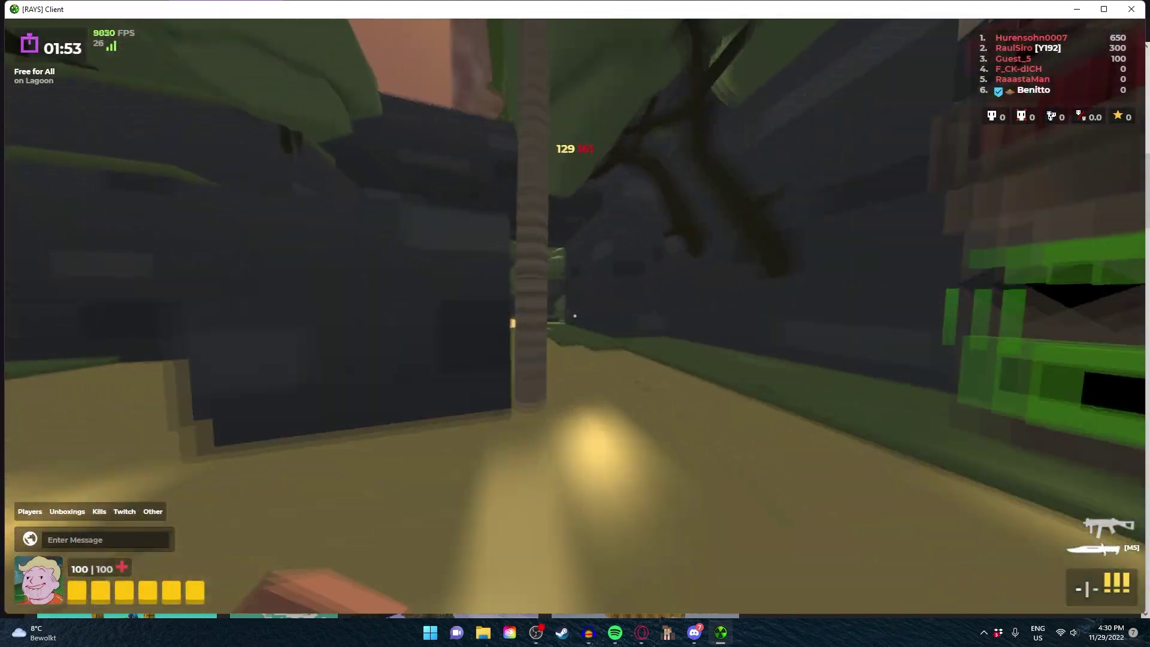
{"action": "key", "text": "1"}
{"action": "key", "text": "w"}
{"action": "key", "text": "1"}
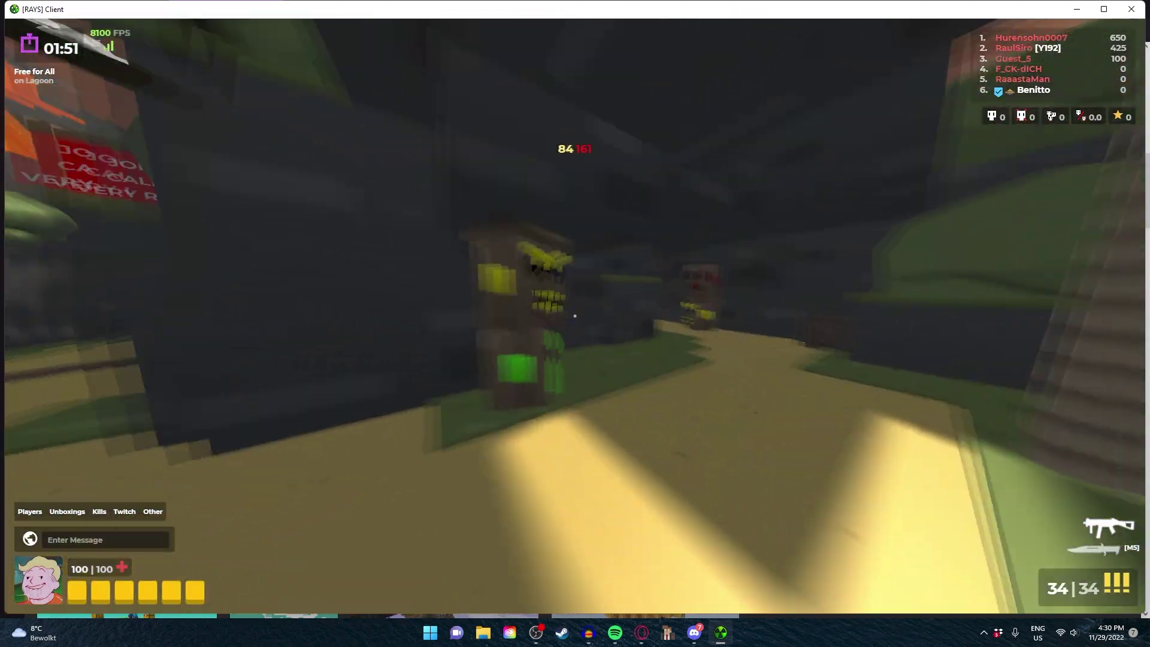
{"action": "key", "text": "w"}
{"action": "key", "text": "3"}
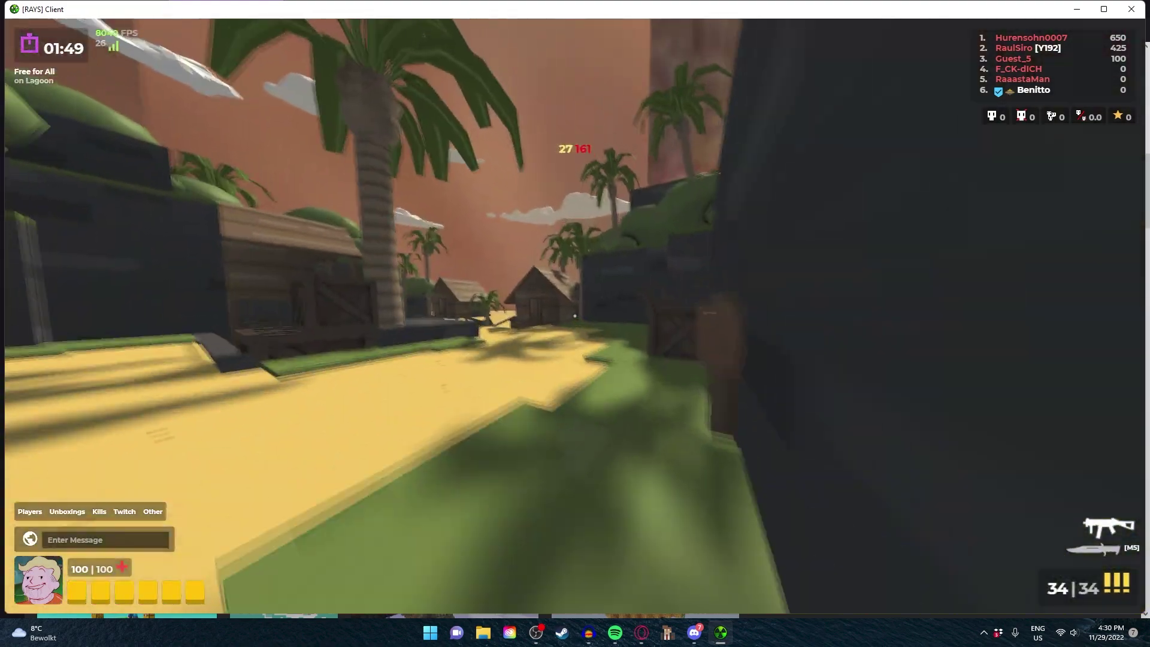
Move out onto the open sand and keep running through Lagoon until the round ends
{"action": "key", "text": "w"}
{"action": "key", "text": "3"}
{"action": "key", "text": "1"}
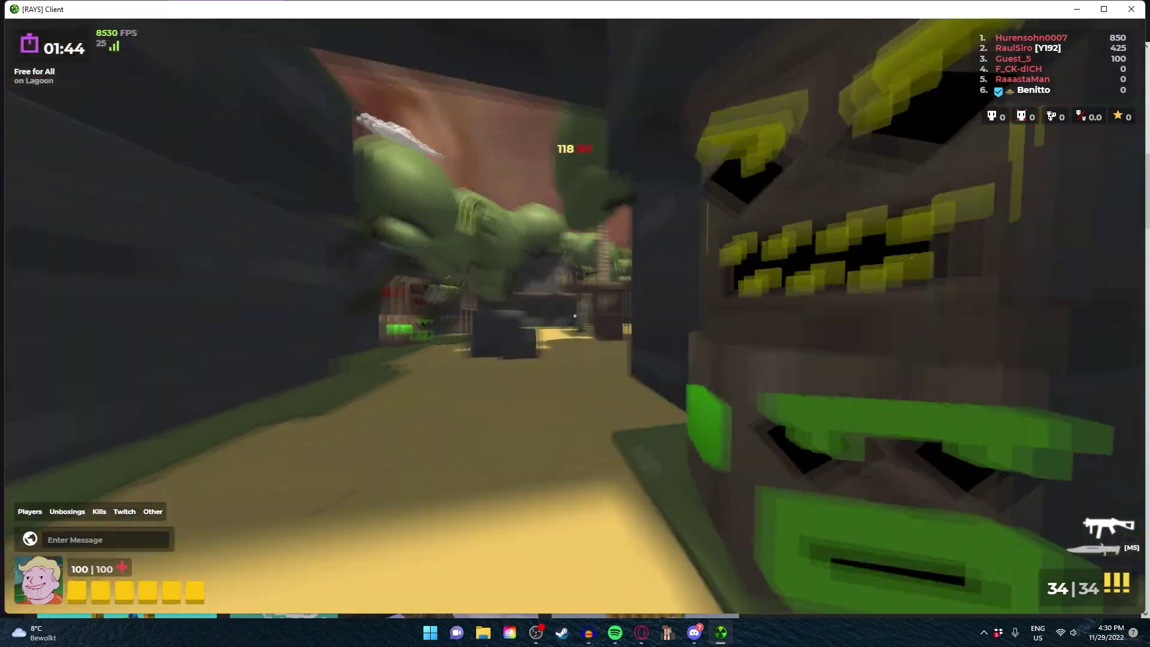
{"action": "key", "text": "w"}
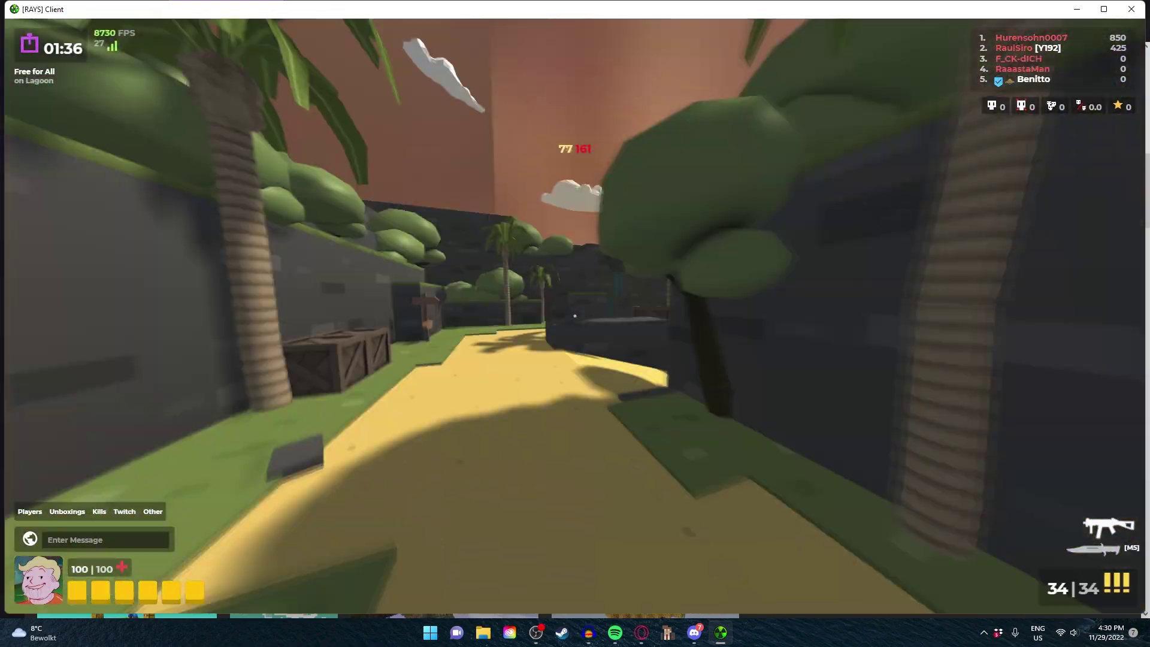
{"action": "key", "text": "w"}
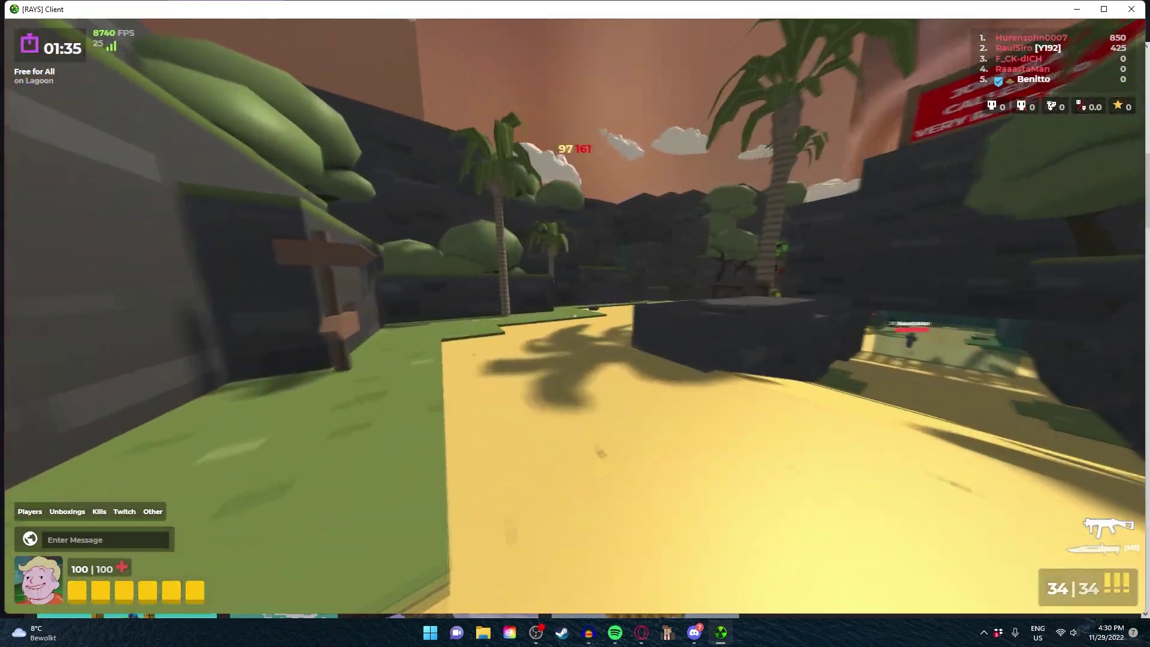
{"action": "key", "text": "w"}
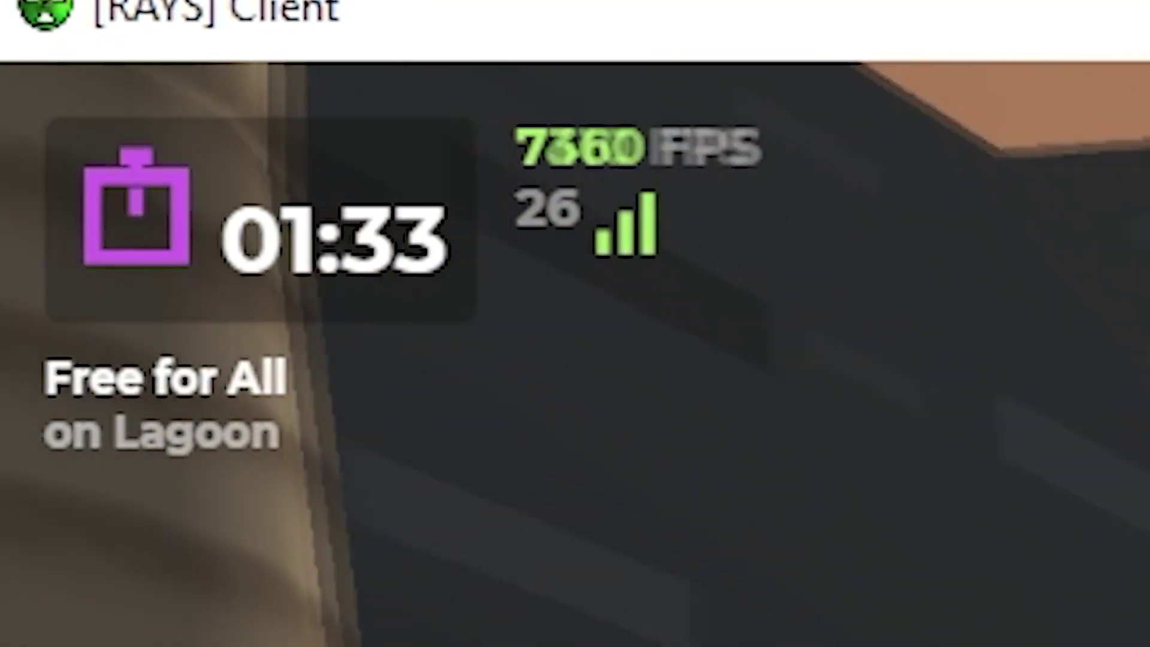
{"action": "key", "text": "w"}
{"action": "key", "text": "r"}
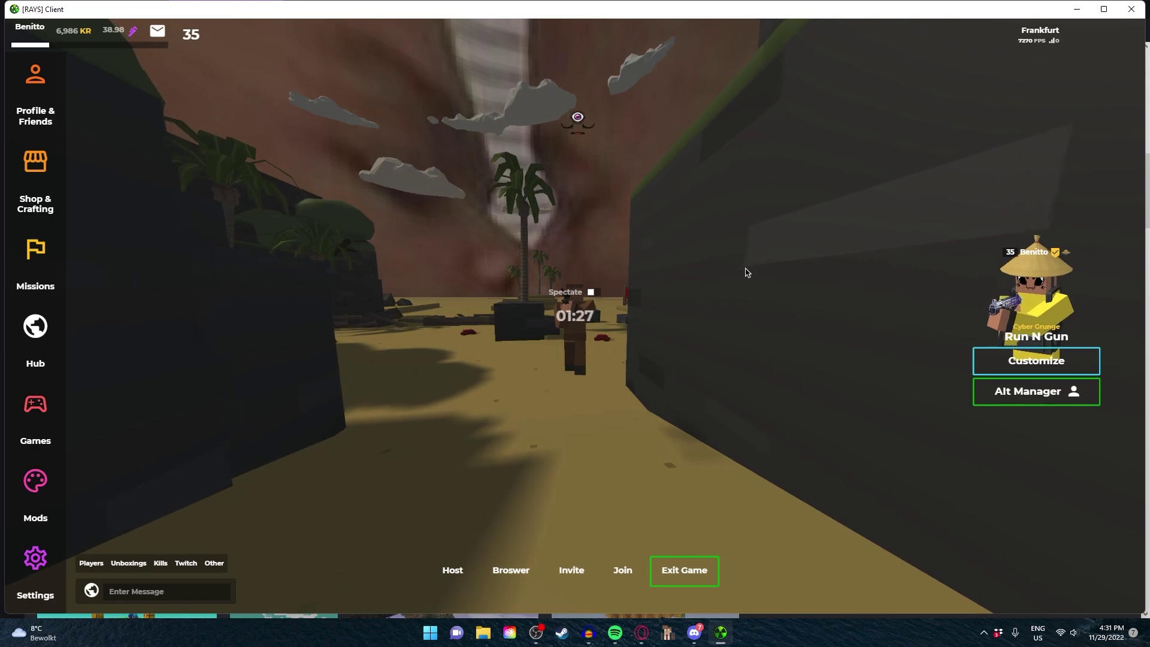
Close [RAYS] Client with Alt+F4 and launch Null Client.exe from the desktop
{"action": "key", "text": "alt+F4"}
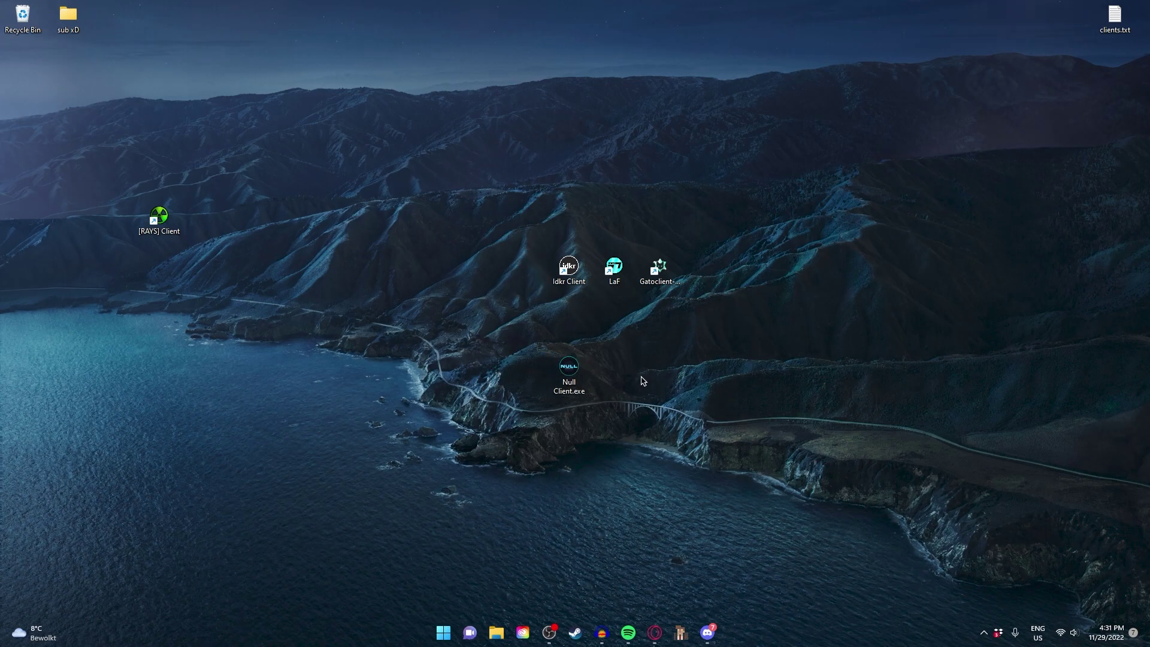
{"action": "left_click_drag", "start_coordinate": [624, 346], "coordinate": [522, 420]}
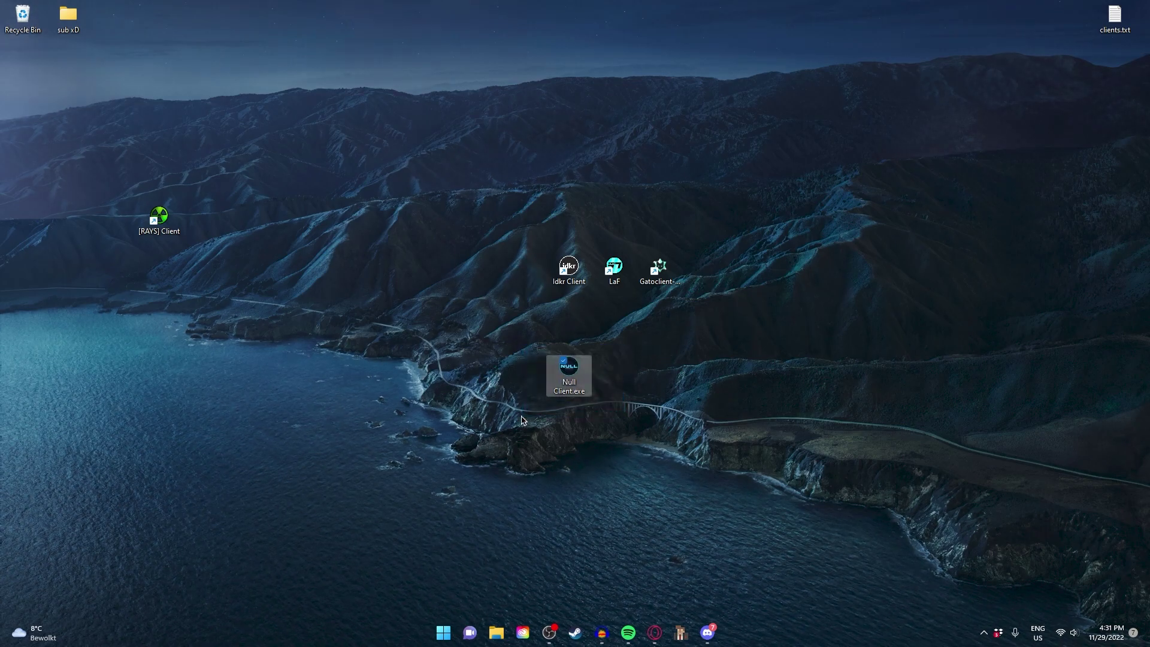
{"action": "double_click", "coordinate": [567, 379]}
Reposition the NullClient launcher and close the game window stuck on the security challenge
{"action": "left_click_drag", "start_coordinate": [728, 106], "coordinate": [666, 96]}
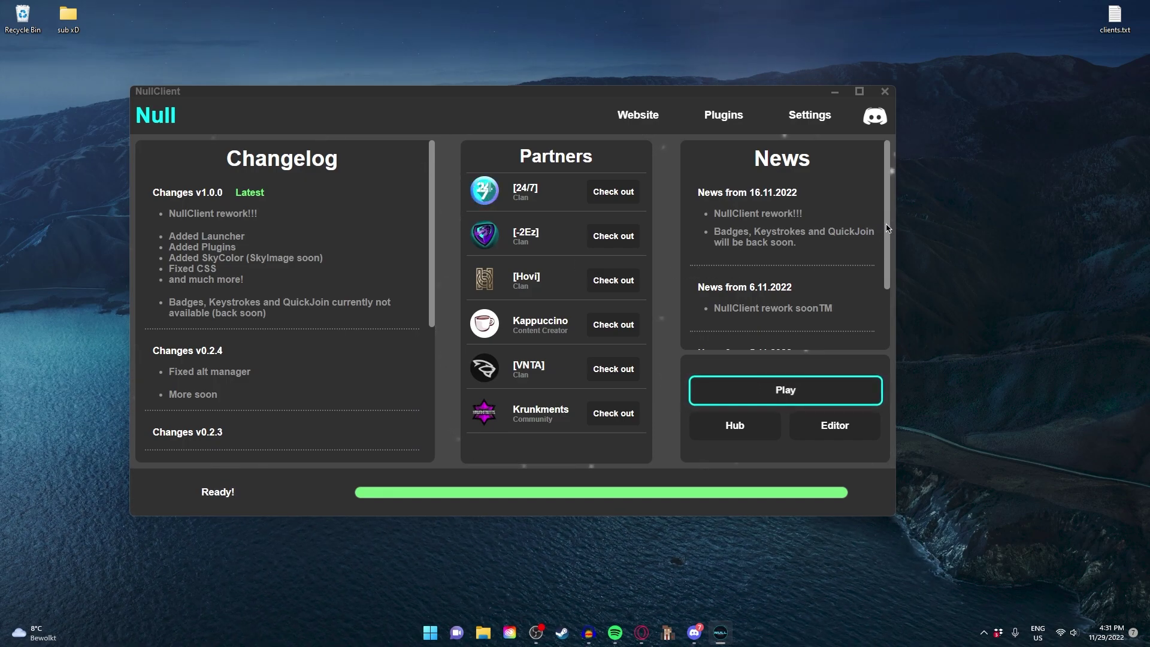
{"action": "scroll", "coordinate": [887, 228], "scroll_direction": "down", "scroll_amount": 1}
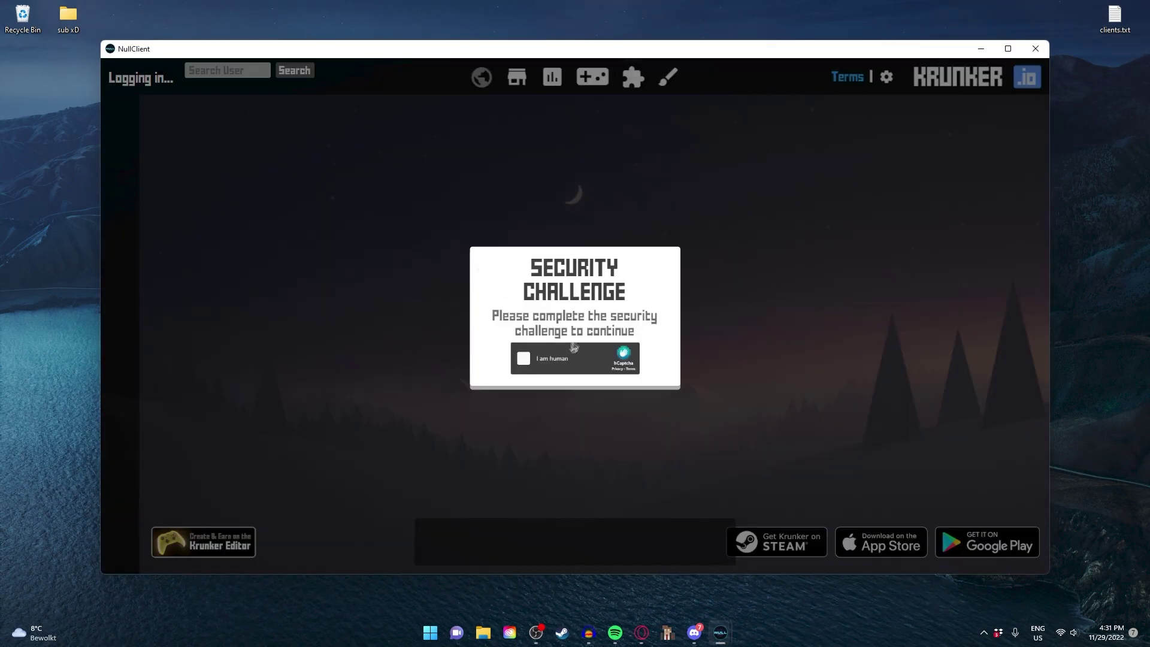
{"action": "left_click", "coordinate": [1034, 49]}
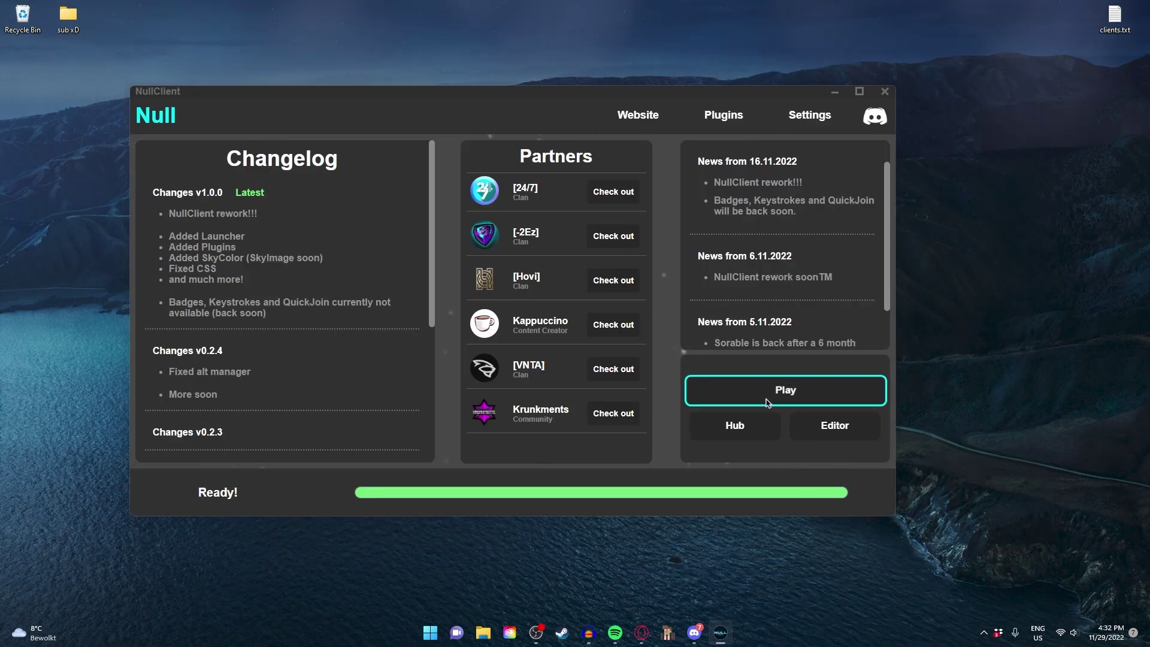
Play from the NullClient launcher, then browse the CSS theme scripts grid in settings
{"action": "left_click", "coordinate": [835, 395]}
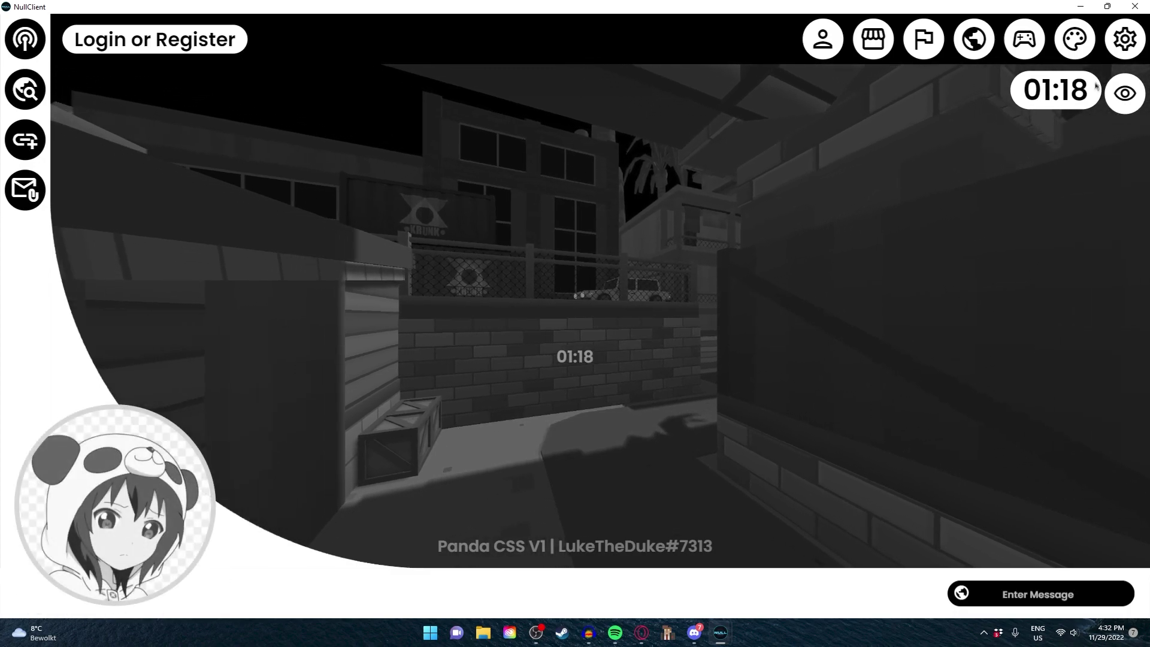
{"action": "left_click", "coordinate": [1117, 44]}
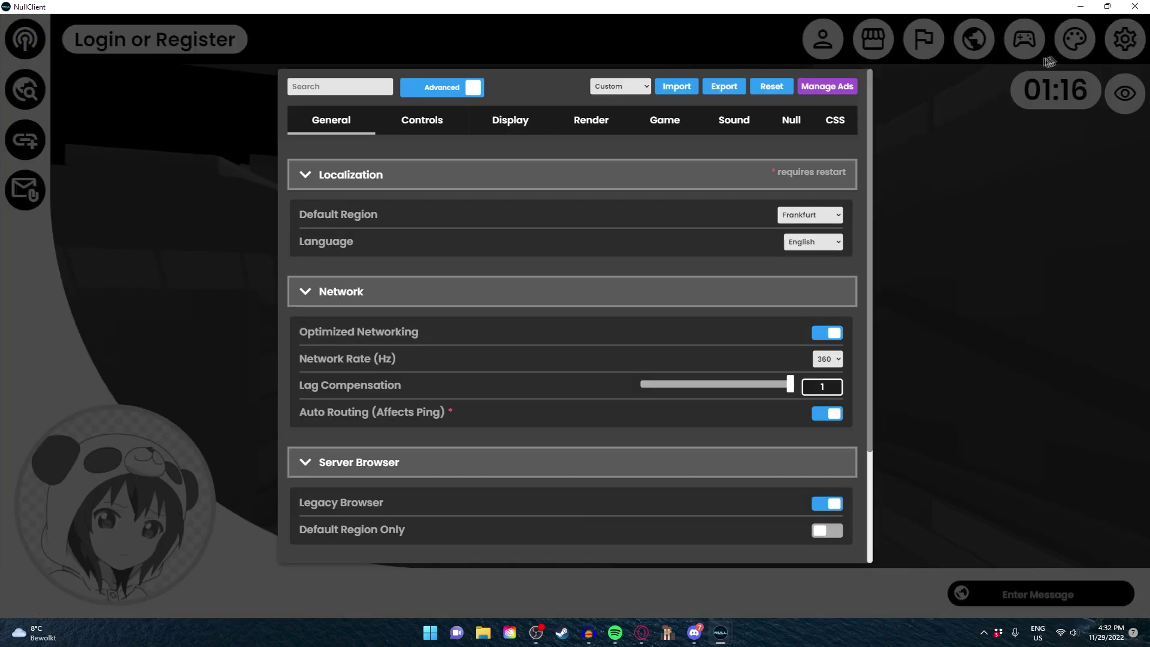
{"action": "left_click", "coordinate": [834, 124]}
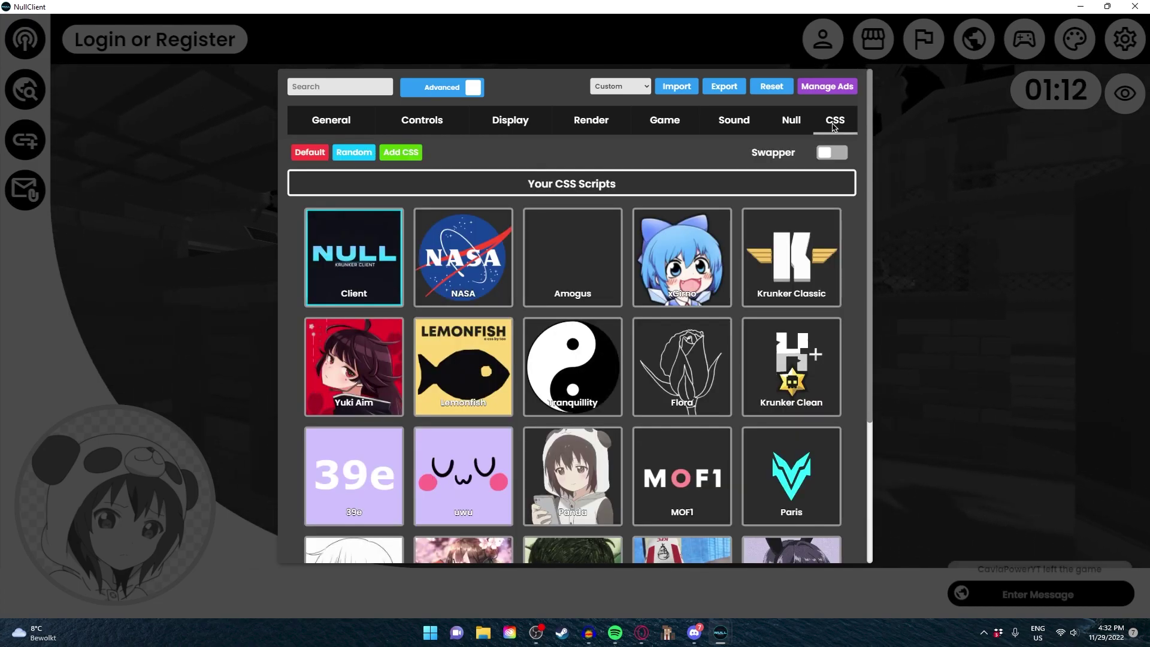
{"action": "left_click_drag", "start_coordinate": [869, 133], "coordinate": [842, 334]}
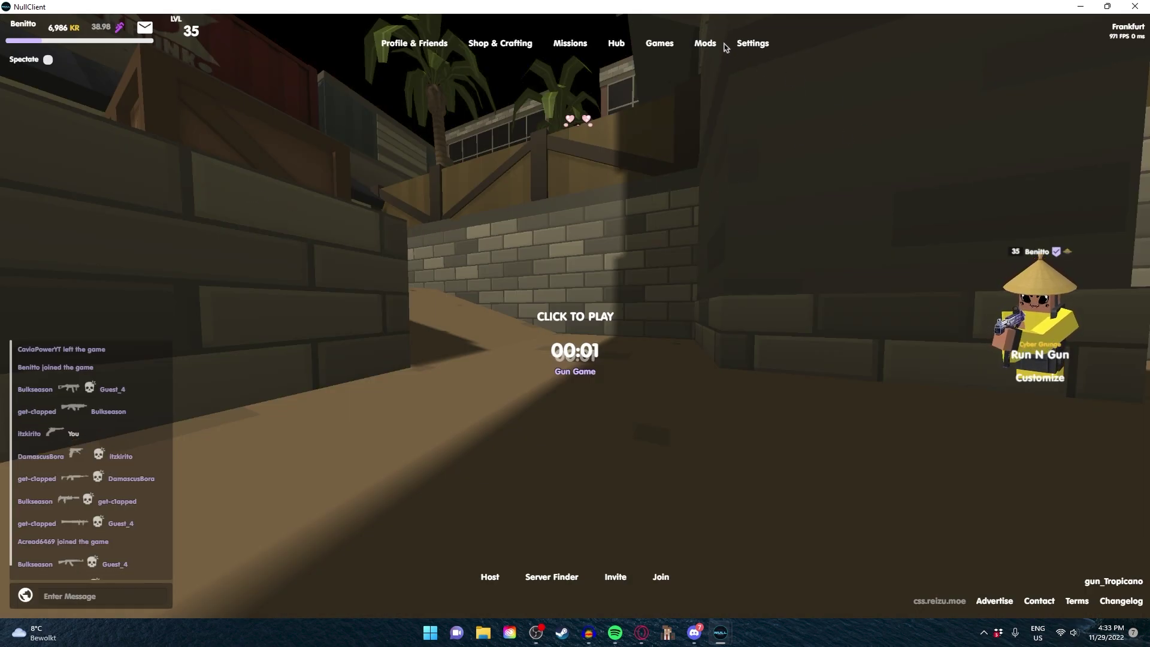
In the Null settings tab, set SkyColor to red, then change it back to black
{"action": "left_click", "coordinate": [755, 43]}
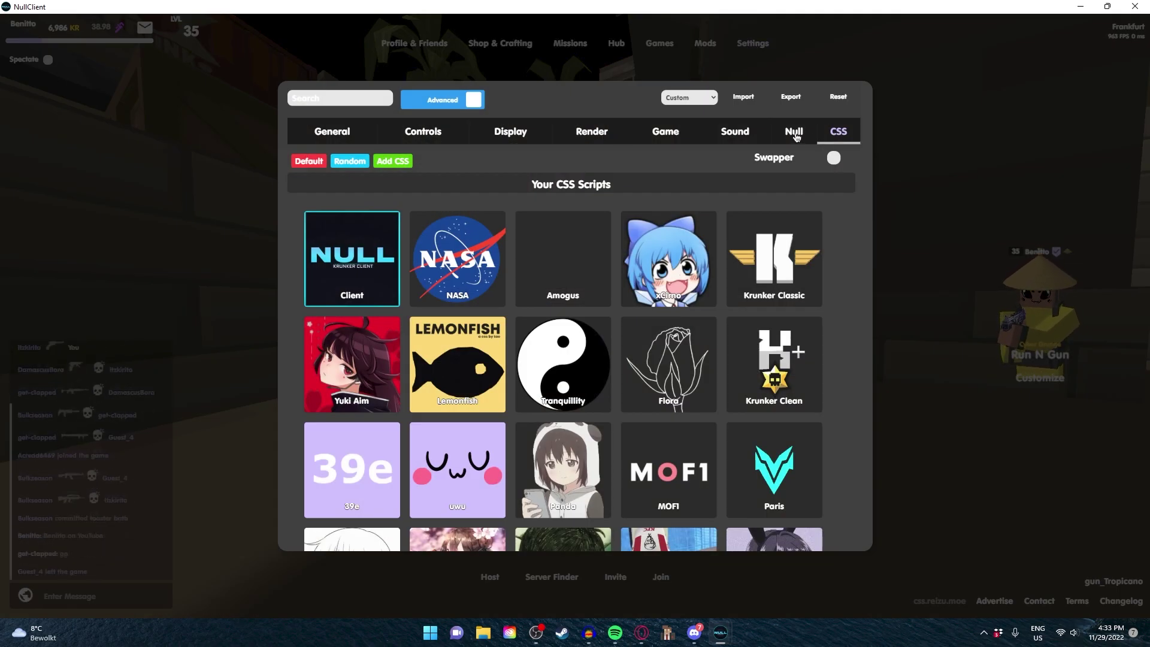
{"action": "left_click", "coordinate": [795, 134]}
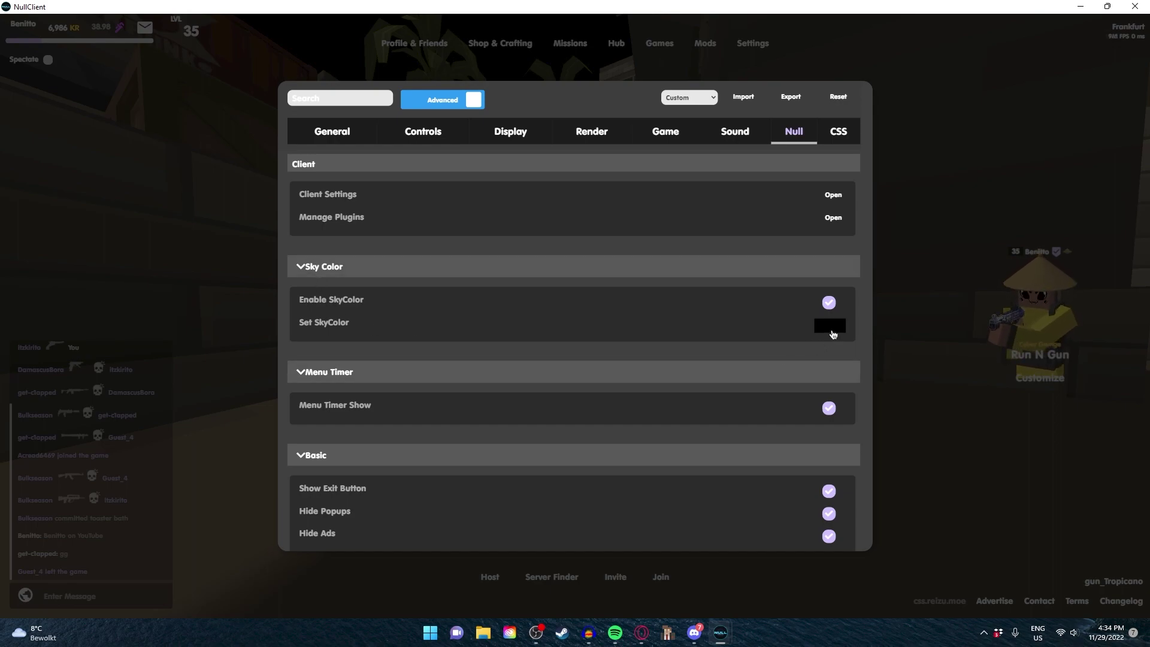
{"action": "left_click", "coordinate": [831, 328]}
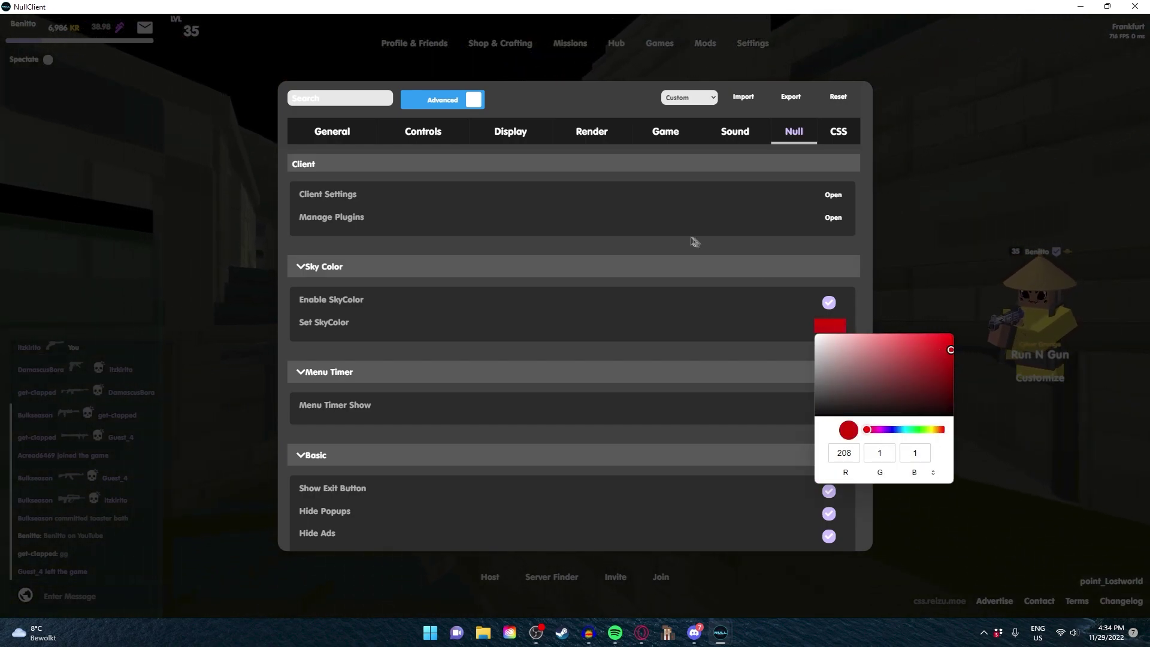
{"action": "left_click", "coordinate": [677, 314]}
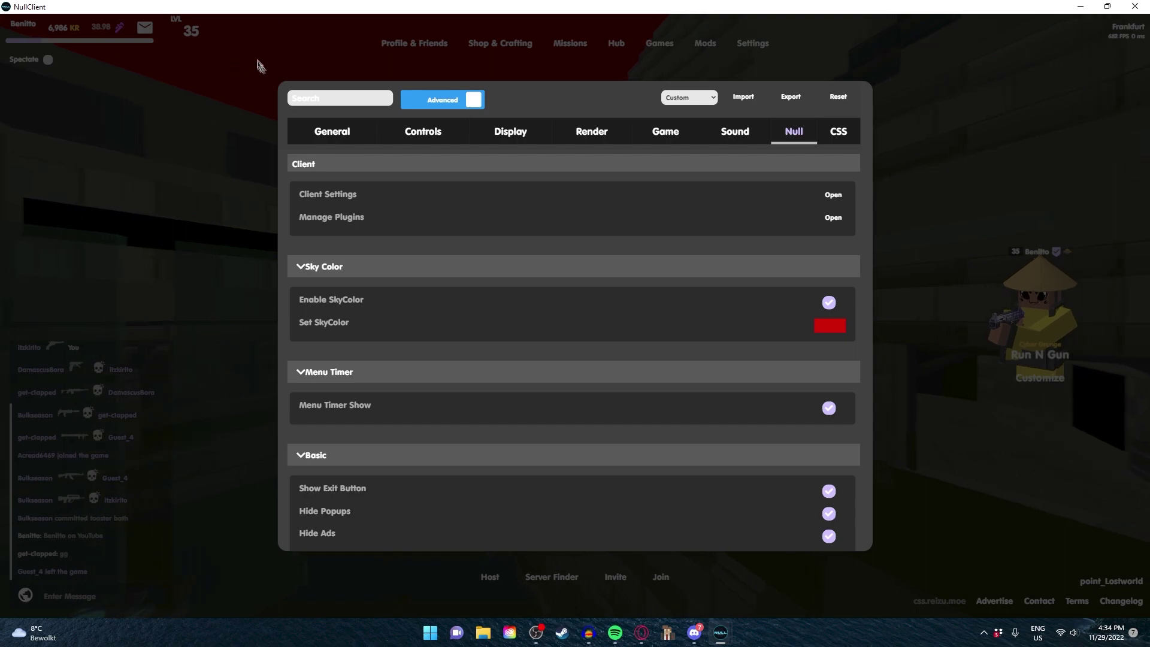
{"action": "left_click", "coordinate": [837, 326]}
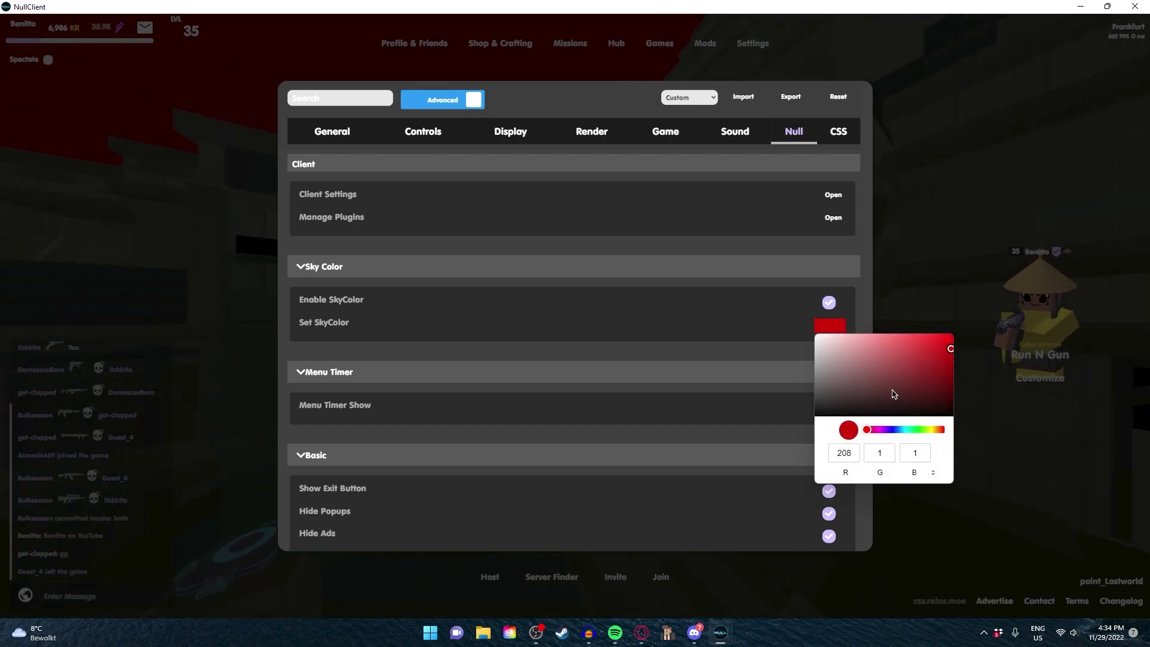
{"action": "left_click_drag", "start_coordinate": [893, 394], "coordinate": [711, 454]}
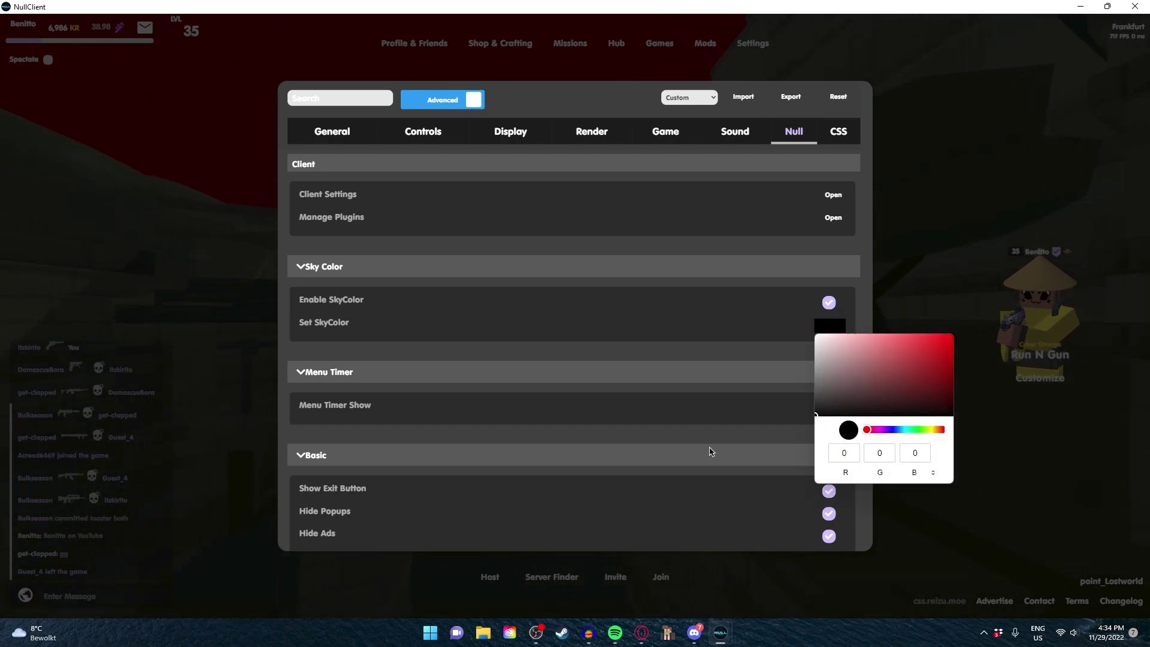
{"action": "left_click", "coordinate": [738, 352]}
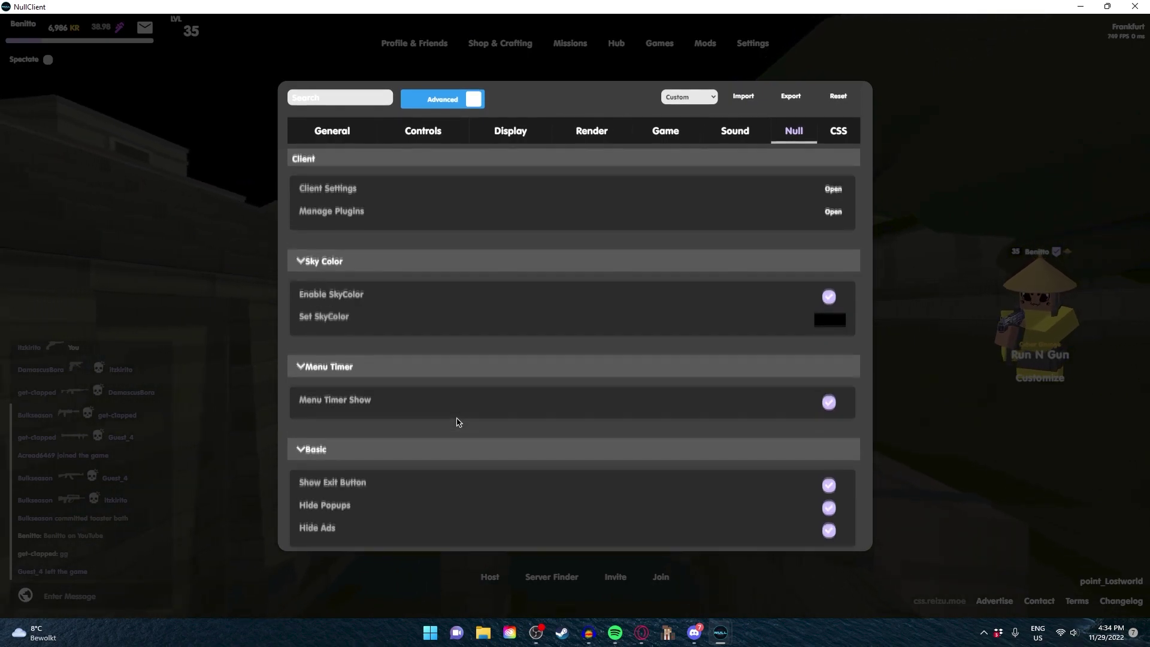
Toggle Show Exit Button off and then back on
{"action": "scroll", "coordinate": [388, 372], "scroll_direction": "down", "scroll_amount": 1}
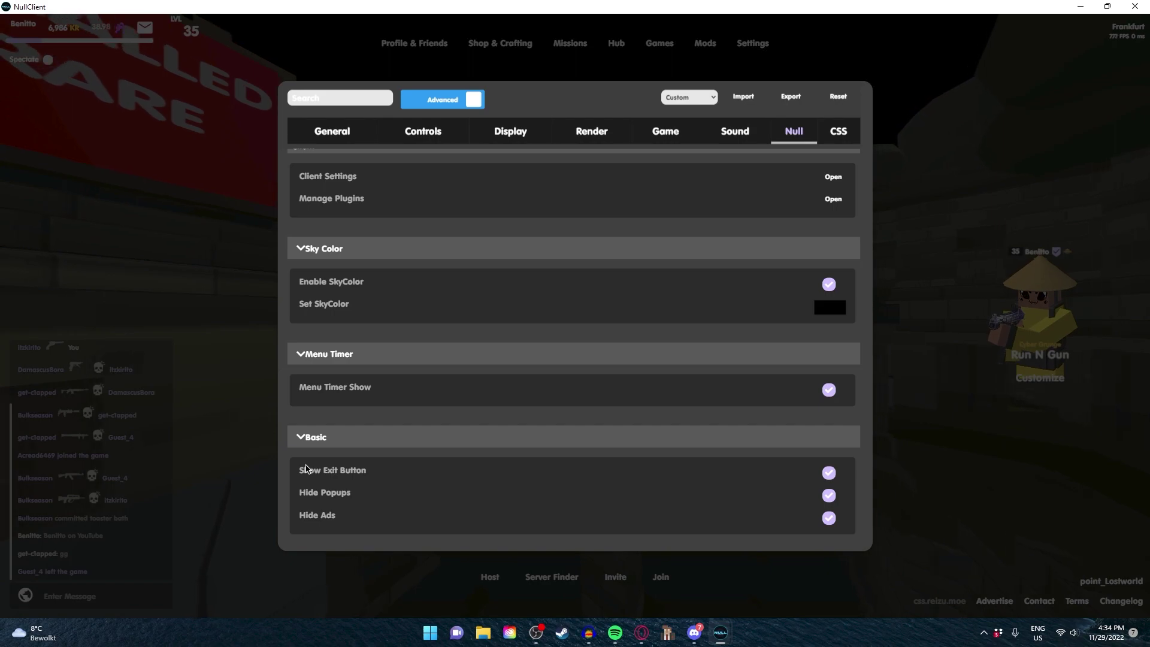
{"action": "left_click", "coordinate": [829, 475]}
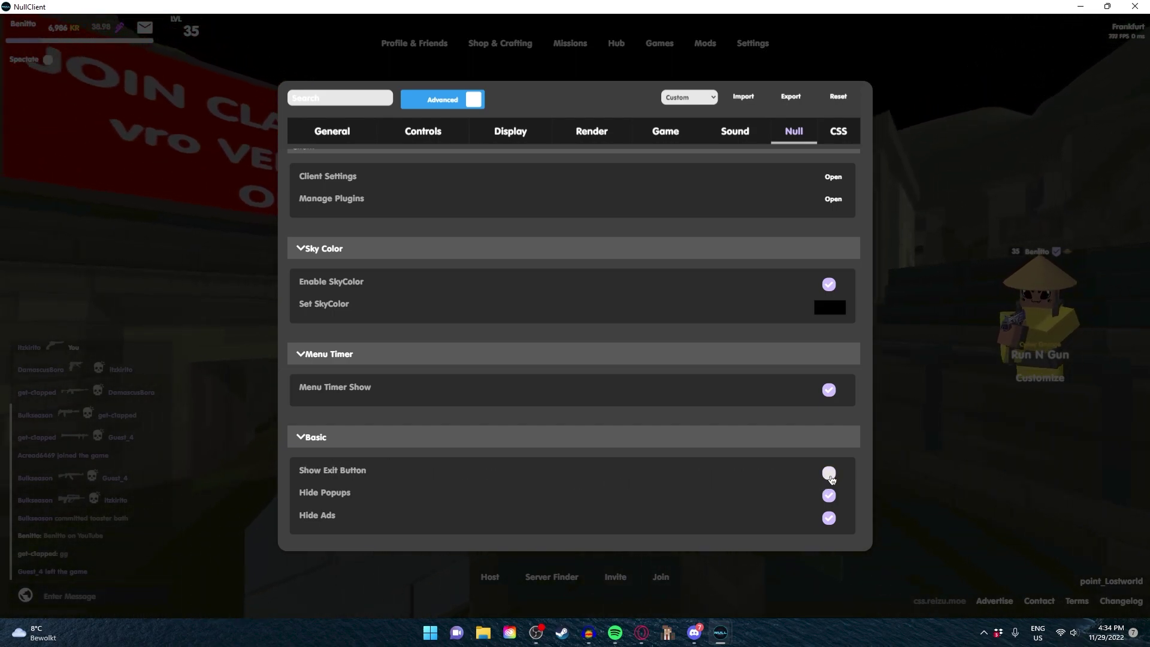
{"action": "left_click", "coordinate": [830, 474]}
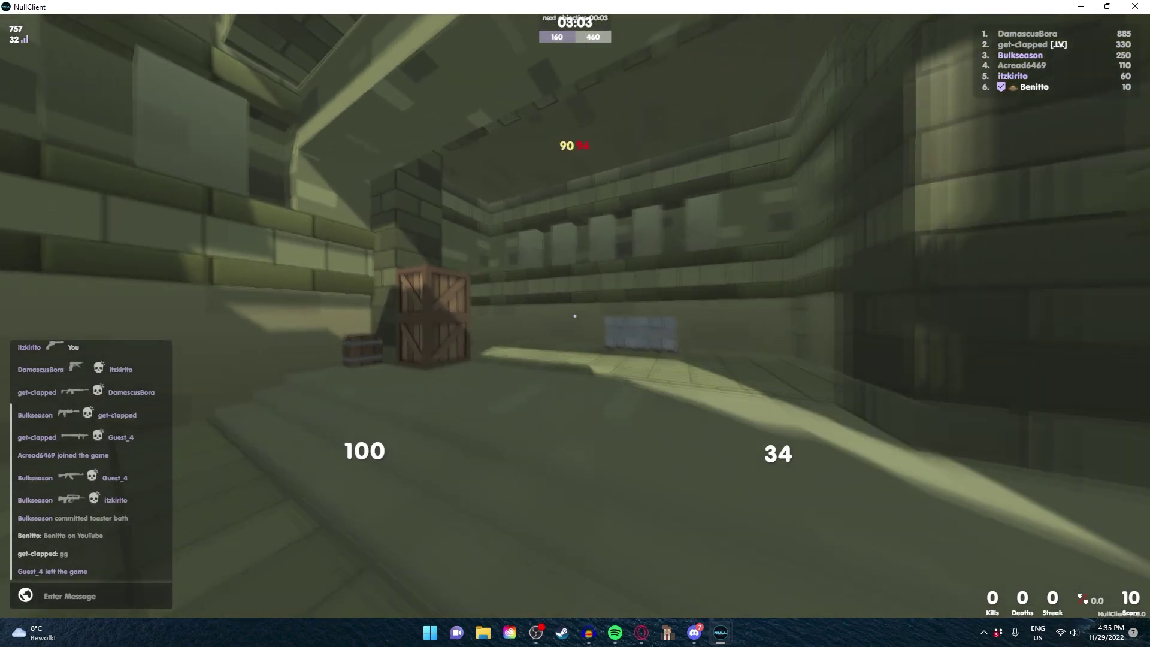
Run through the map, swapping between knife and gun
{"action": "key", "text": "w"}
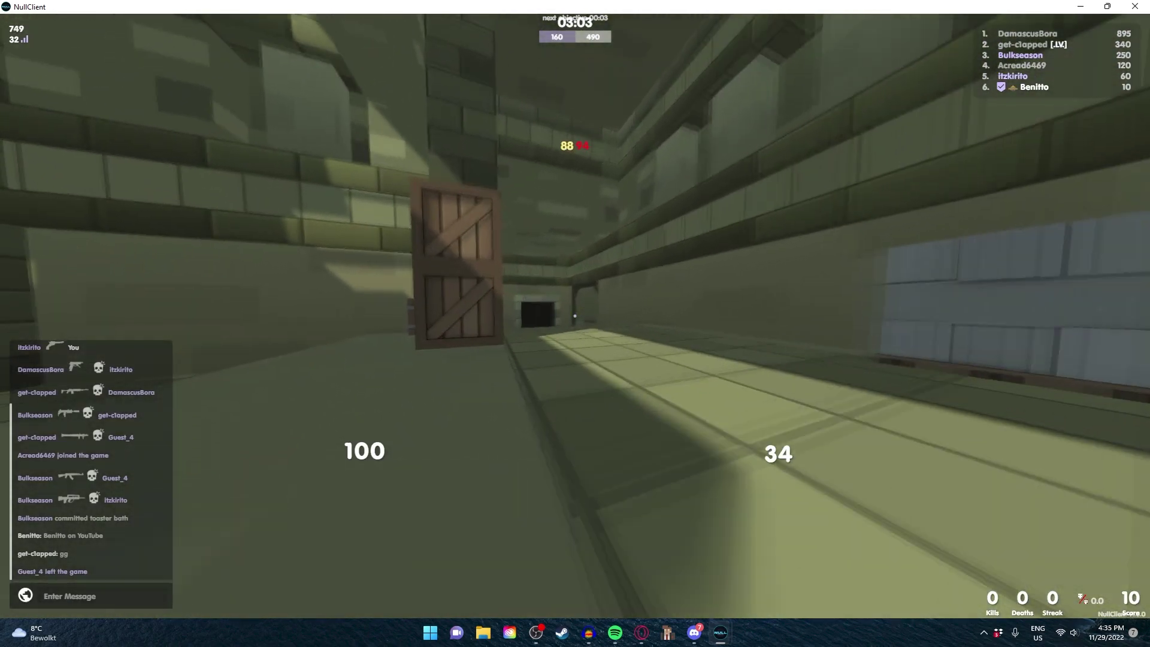
{"action": "key", "text": "e"}
{"action": "key", "text": "e"}
{"action": "key", "text": "w"}
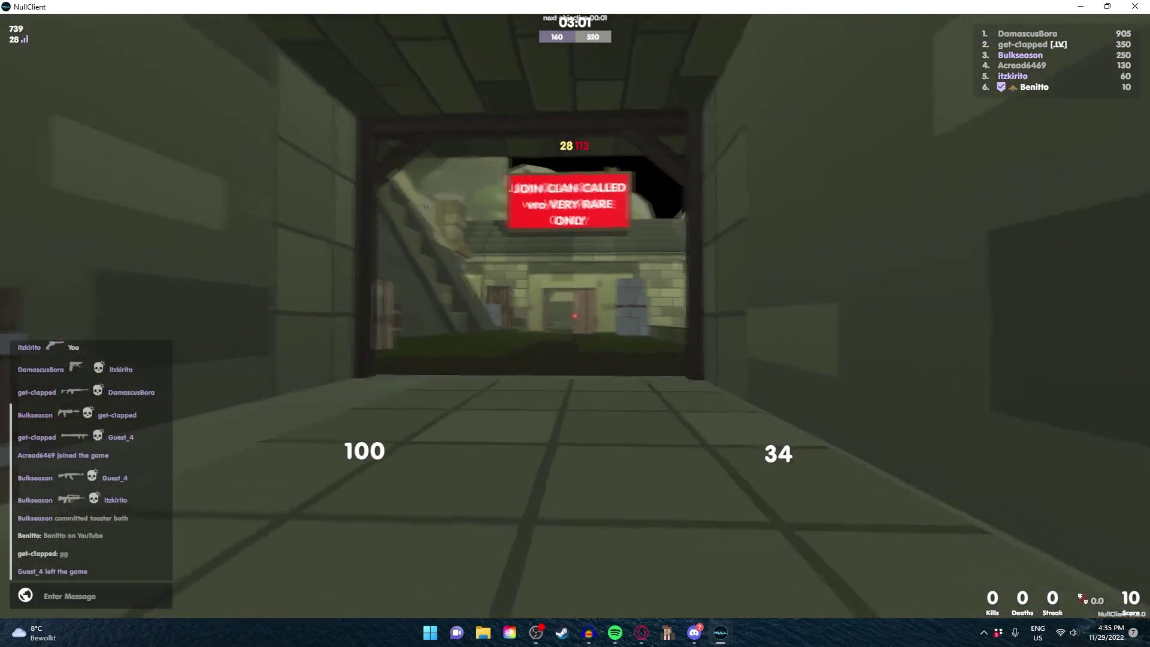
{"action": "key", "text": "e"}
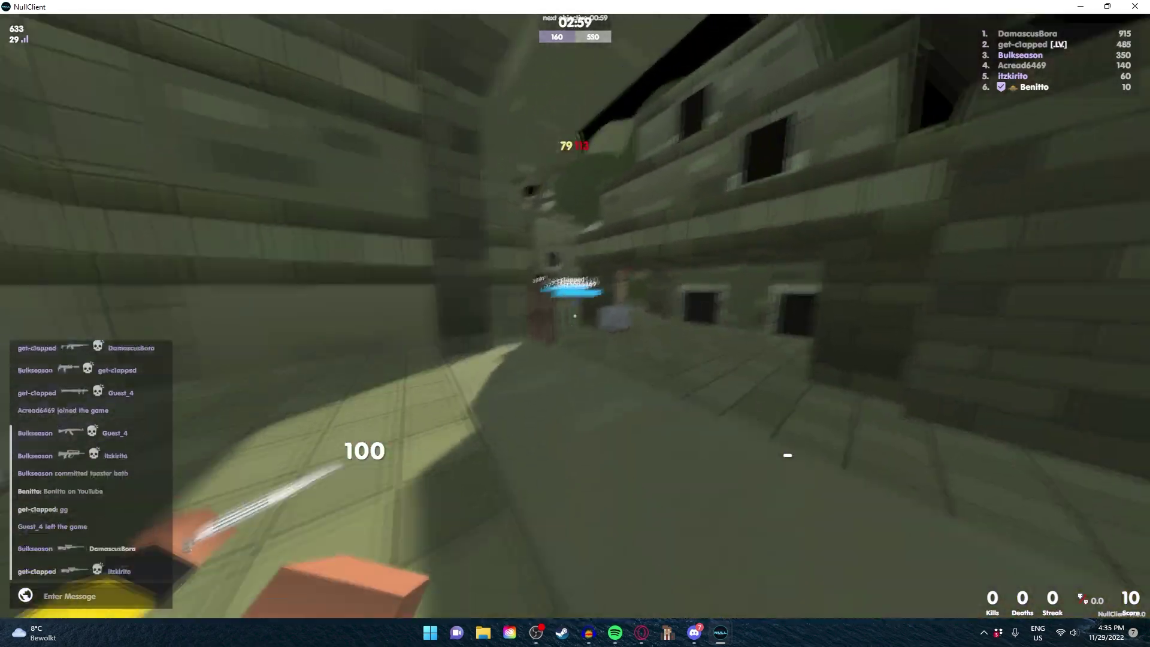
{"action": "key", "text": "1"}
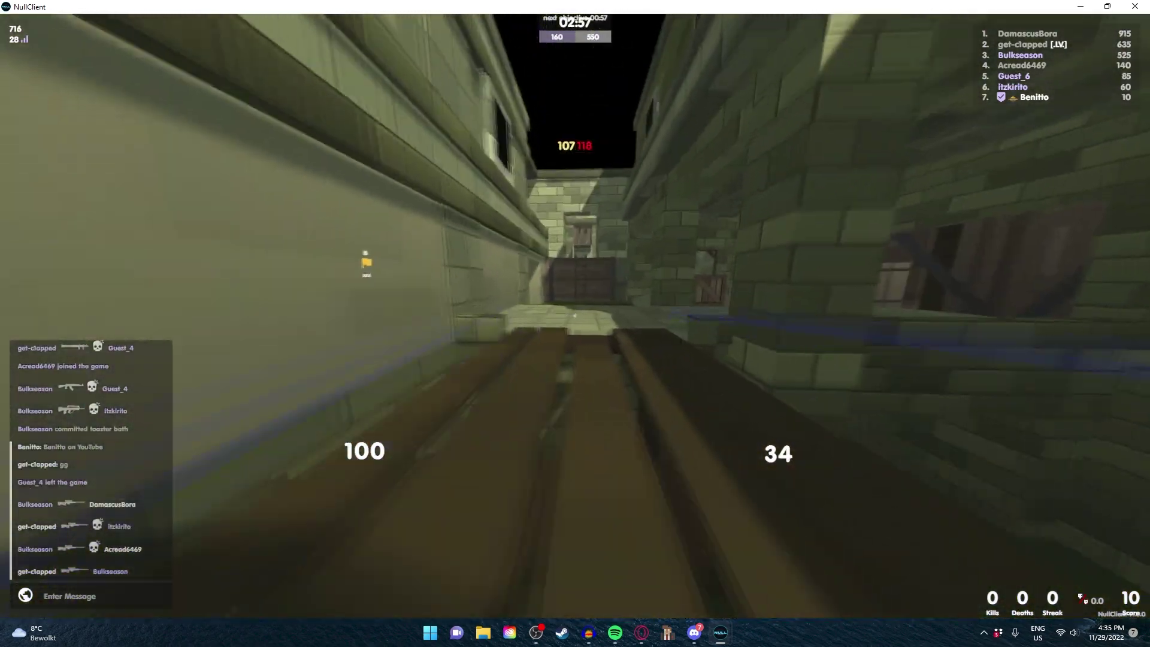
{"action": "key", "text": "2"}
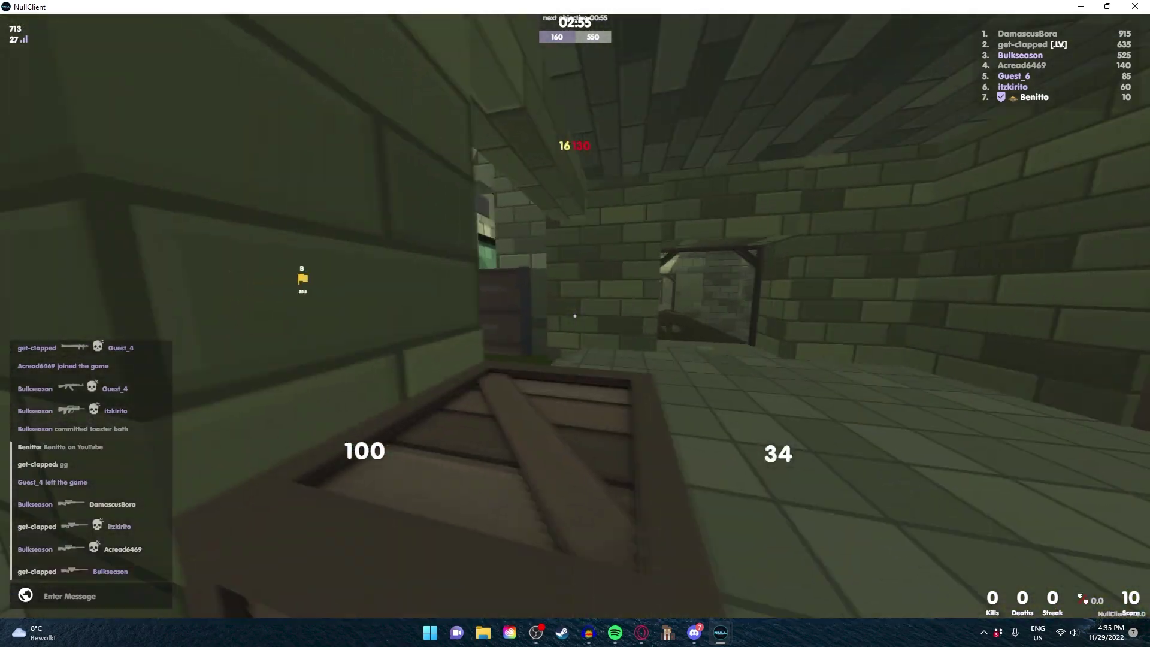
{"action": "key", "text": "2"}
{"action": "key", "text": "1"}
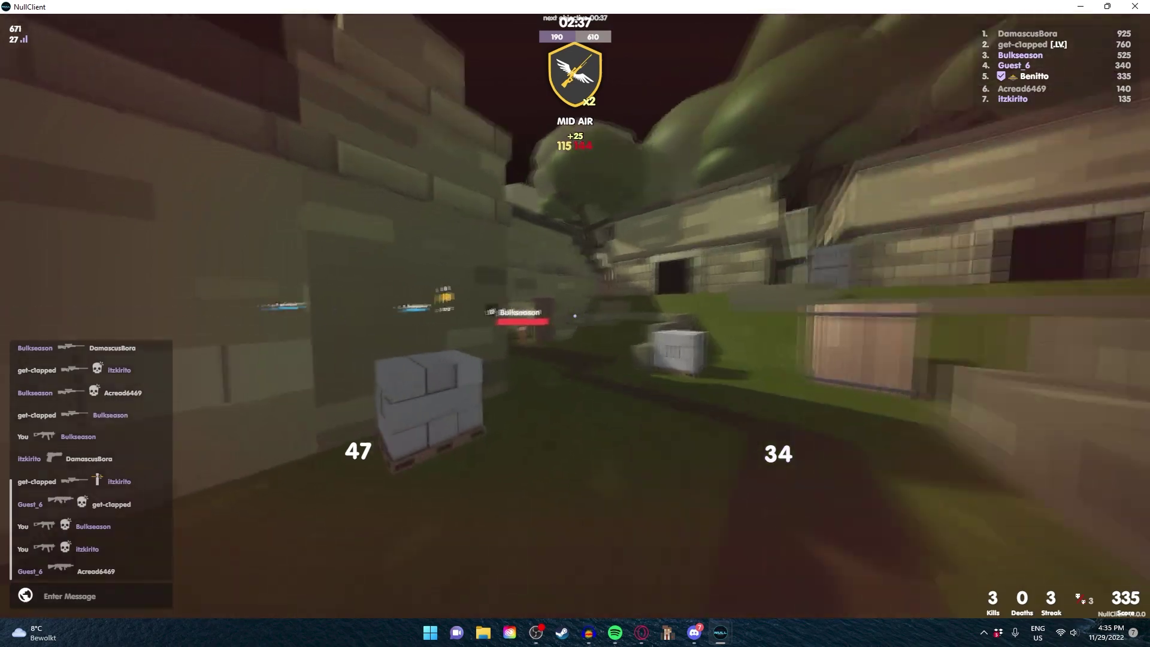
Shoot down an enemy, swap weapons, aim at the next target and reload the gun
{"action": "left_click", "coordinate": [574, 316]}
{"action": "left_click", "coordinate": [575, 316]}
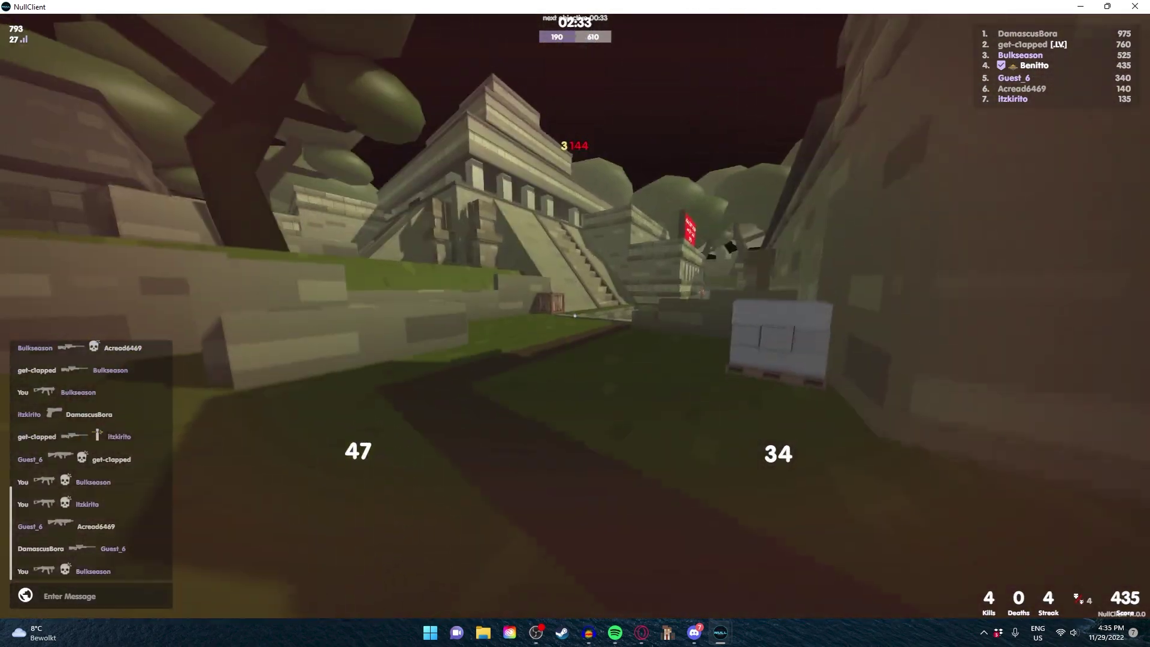
{"action": "key", "text": "q"}
{"action": "key", "text": "1"}
{"action": "left_click_drag", "start_coordinate": [574, 315], "coordinate": [574, 315]}
{"action": "key", "text": "r"}
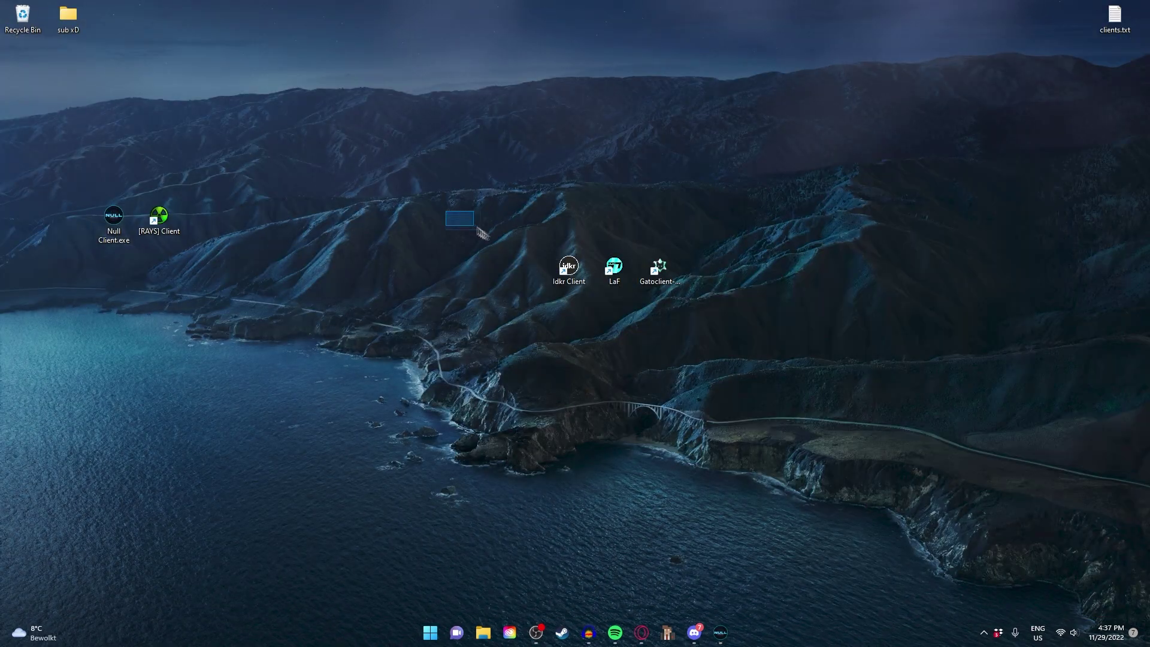
Drag the idkr Client shortcut down to sit below the LaF and Gatoclient icons
{"action": "left_click_drag", "start_coordinate": [599, 302], "coordinate": [599, 302]}
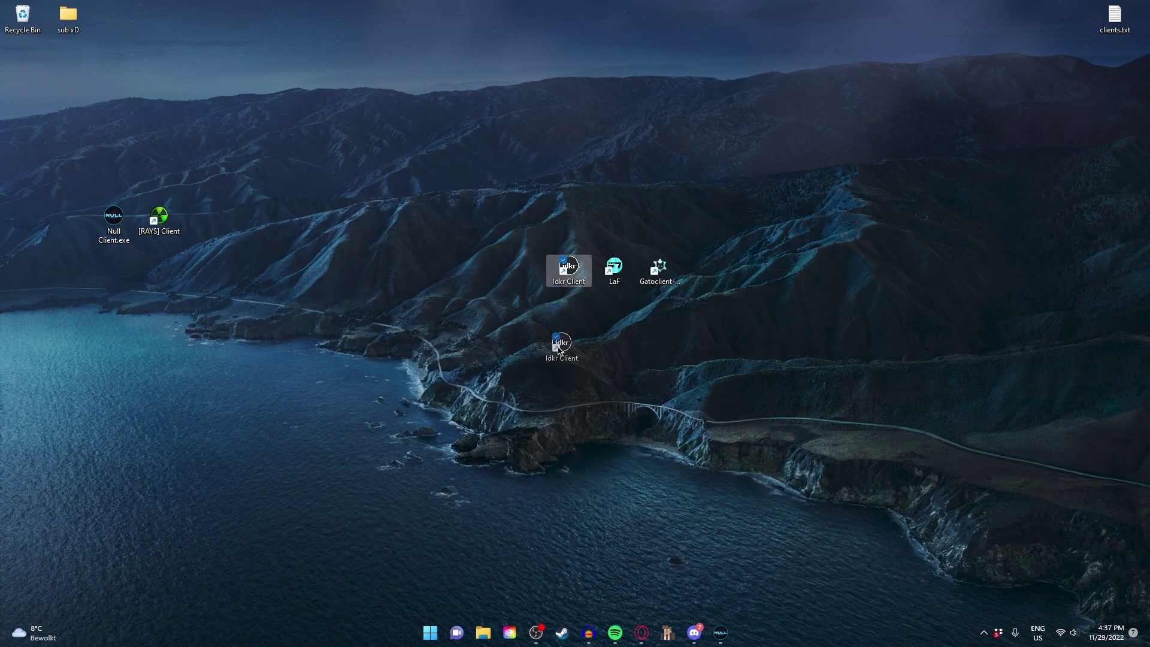
{"action": "left_click_drag", "start_coordinate": [558, 351], "coordinate": [565, 373]}
{"action": "left_click_drag", "start_coordinate": [506, 322], "coordinate": [593, 395]}
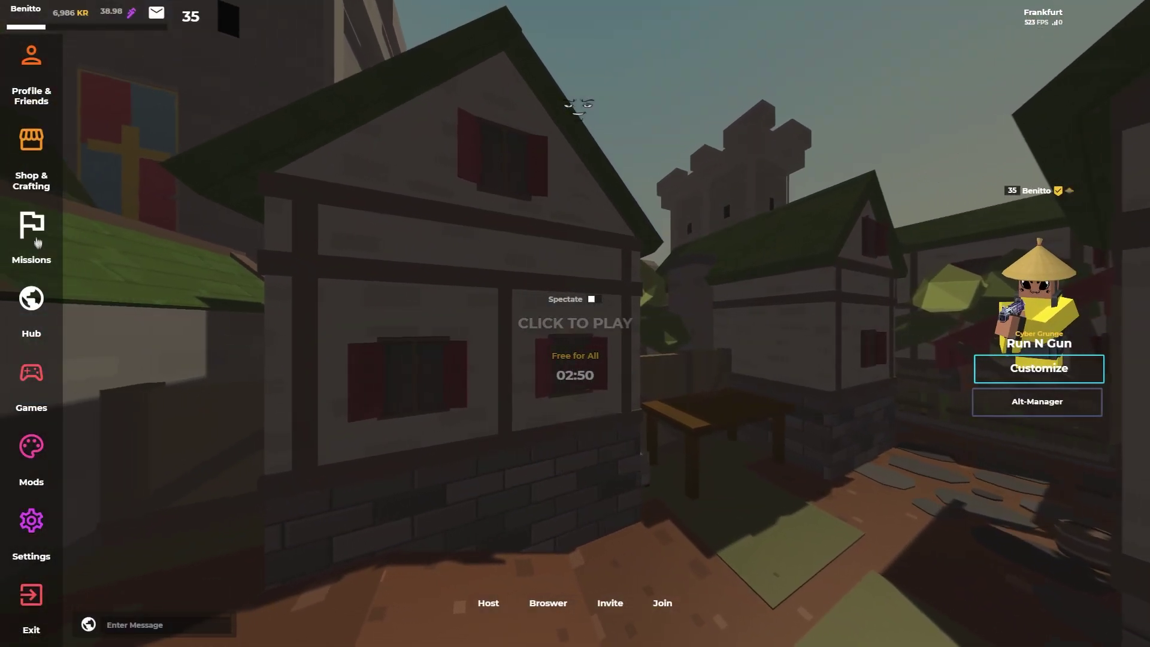
Open the idkr settings tab and collapse the Chromium and Performance sections
{"action": "left_click", "coordinate": [33, 523]}
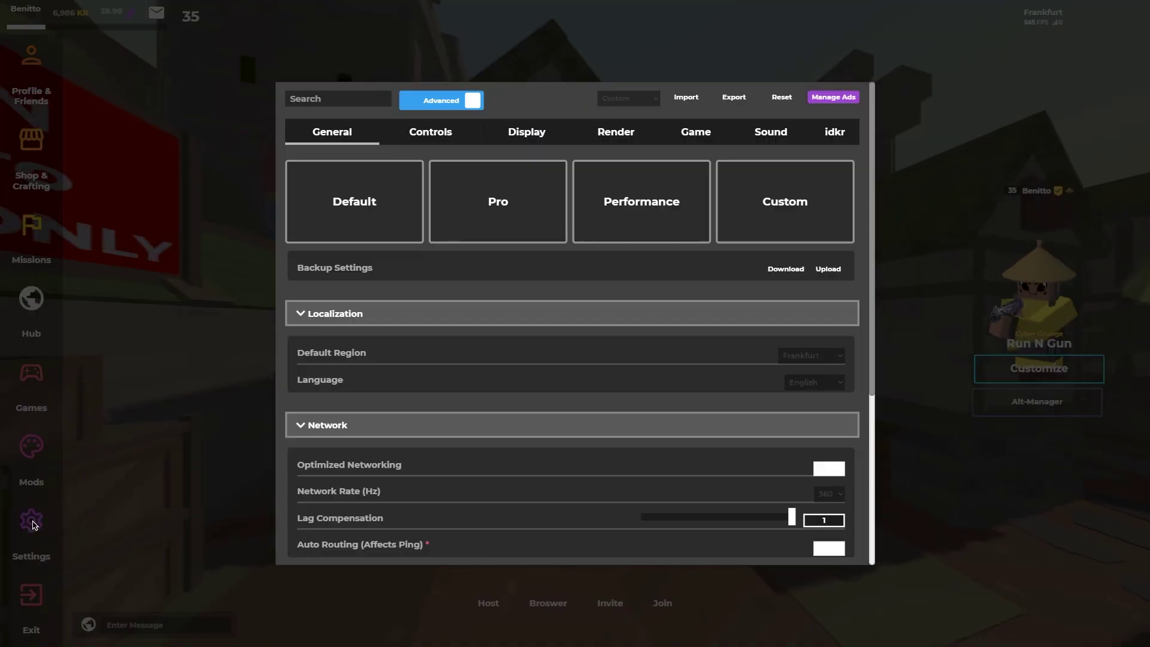
{"action": "left_click", "coordinate": [825, 131]}
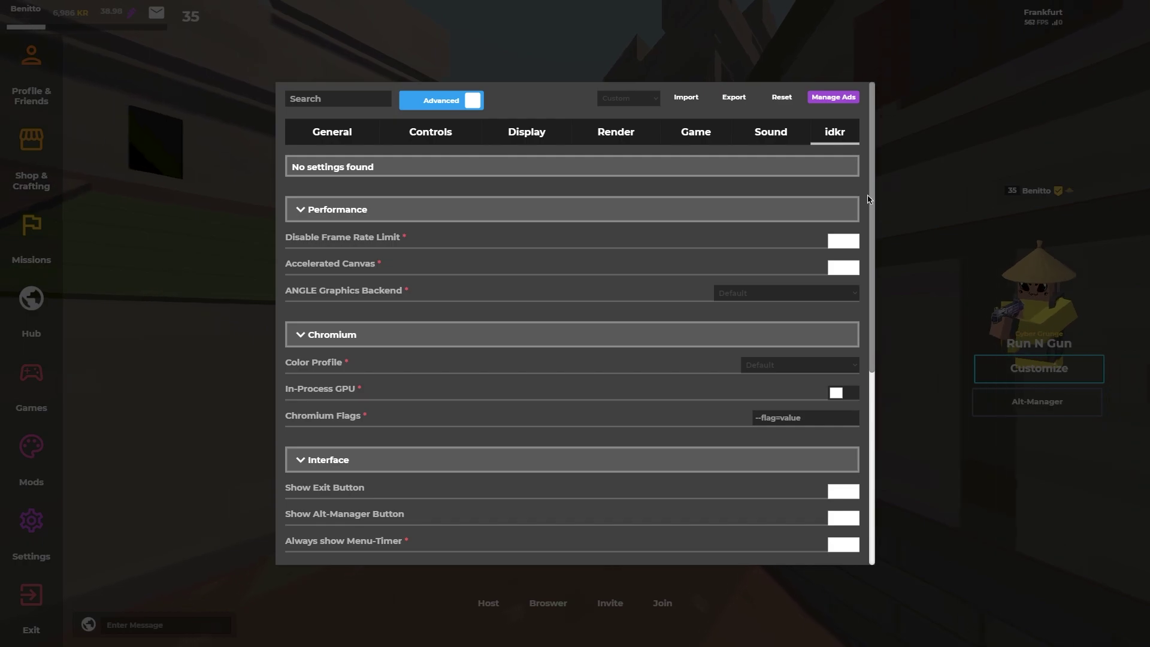
{"action": "scroll", "coordinate": [390, 221], "scroll_direction": "down", "scroll_amount": 3}
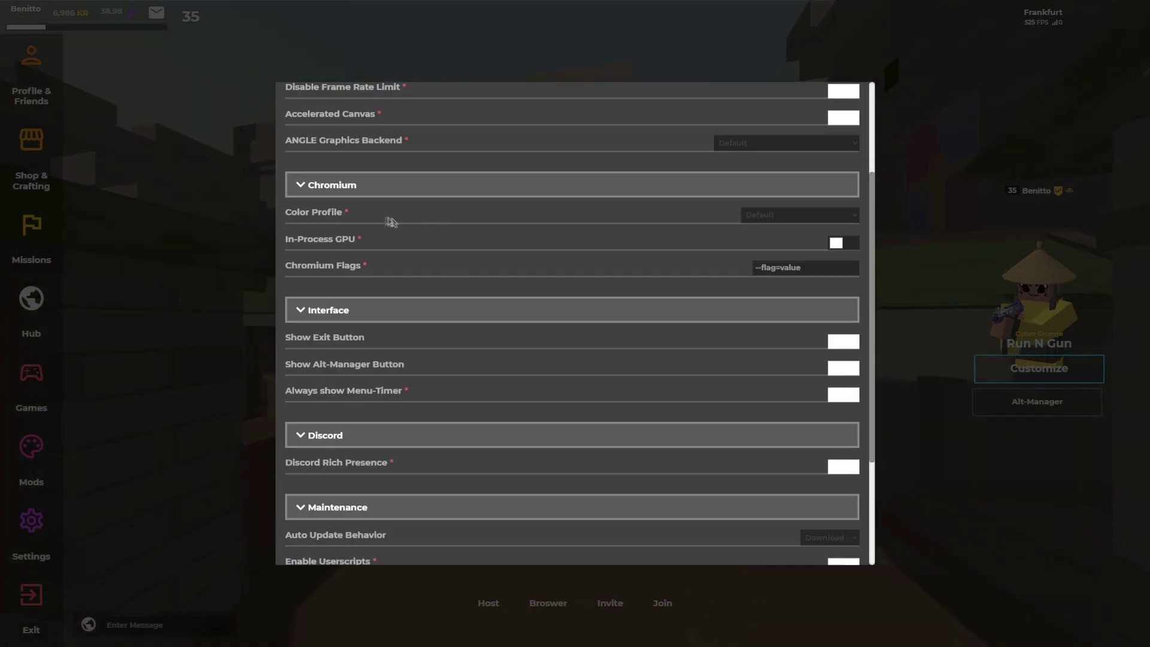
{"action": "left_click", "coordinate": [339, 185]}
{"action": "scroll", "coordinate": [353, 227], "scroll_direction": "up", "scroll_amount": 3}
{"action": "left_click", "coordinate": [337, 205]}
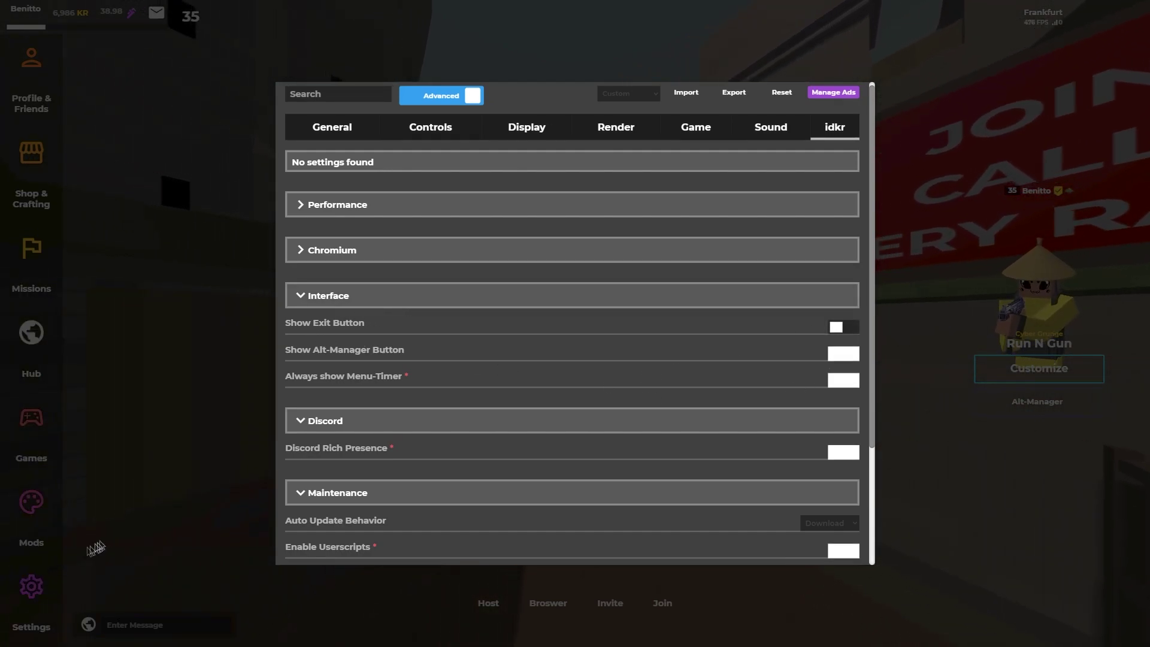
Toggle Show Exit Button and collapse the Interface and Discord sections to reveal Maintenance
{"action": "left_click", "coordinate": [838, 327]}
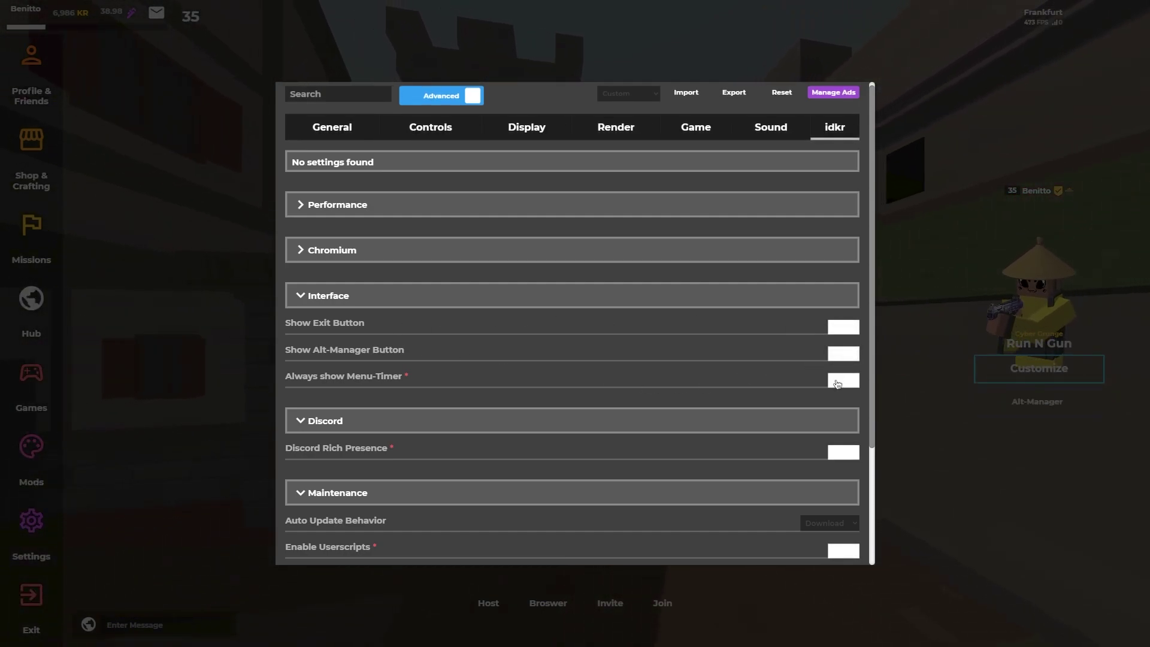
{"action": "left_click", "coordinate": [336, 297]}
{"action": "left_click", "coordinate": [446, 350]}
{"action": "scroll", "coordinate": [419, 383], "scroll_direction": "down", "scroll_amount": 1}
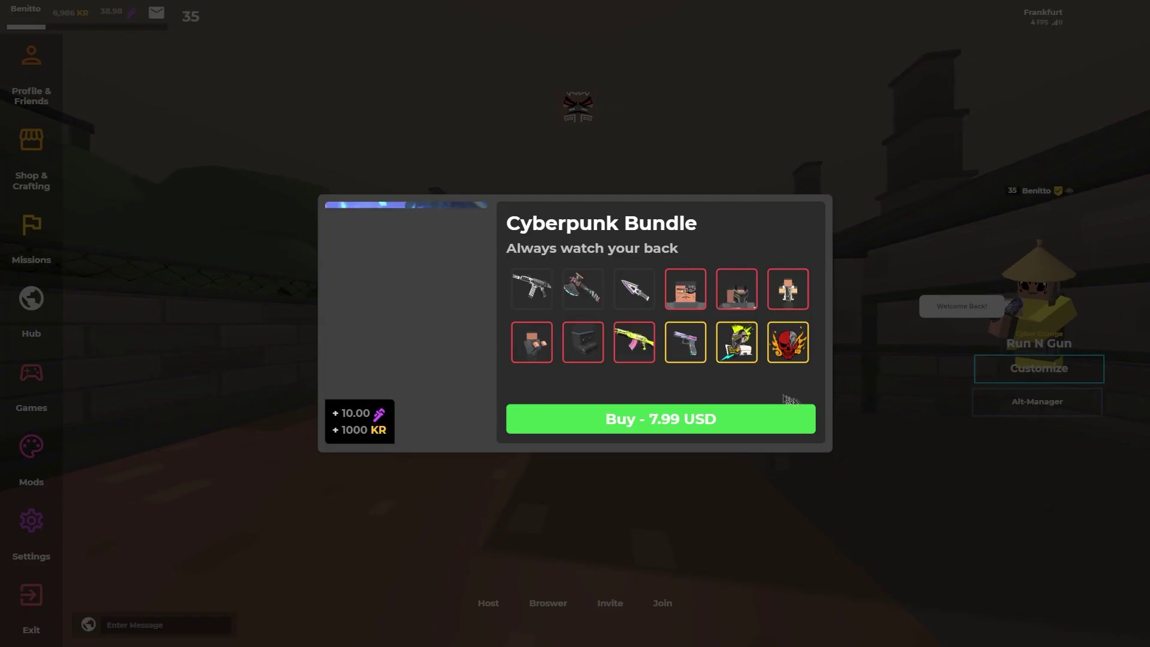
Start the Industry FFA match and run through the yard, warehouse and alley with the rifle
{"action": "left_click", "coordinate": [853, 416]}
{"action": "left_click", "coordinate": [853, 416]}
{"action": "key", "text": "w"}
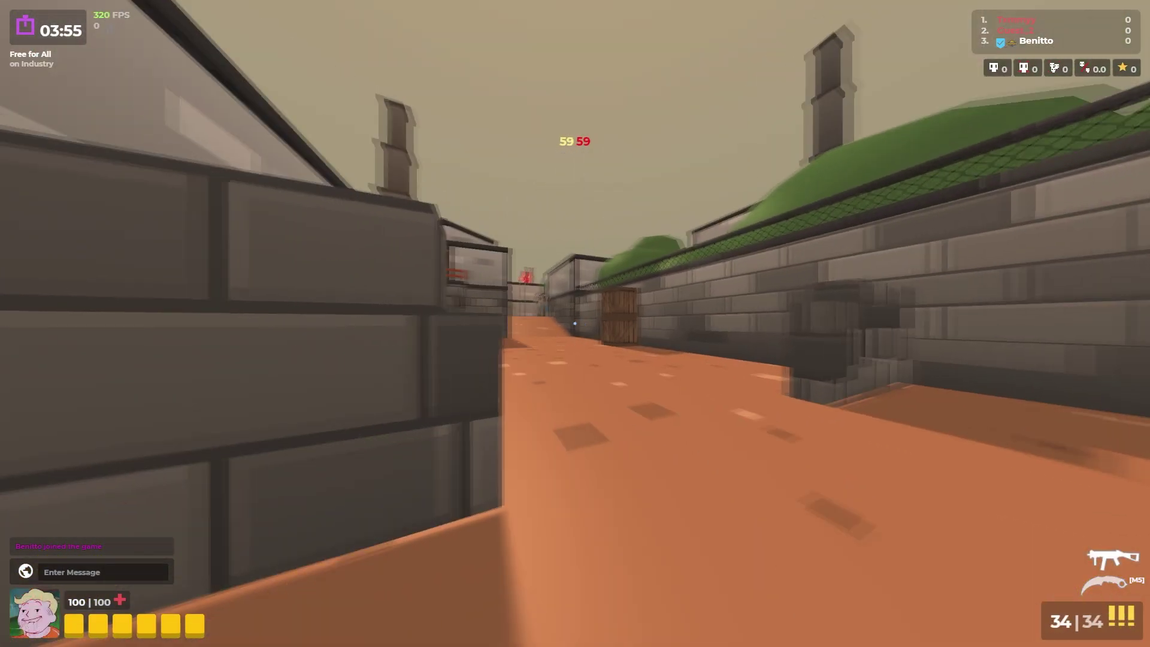
{"action": "key", "text": "w"}
{"action": "key", "text": "1"}
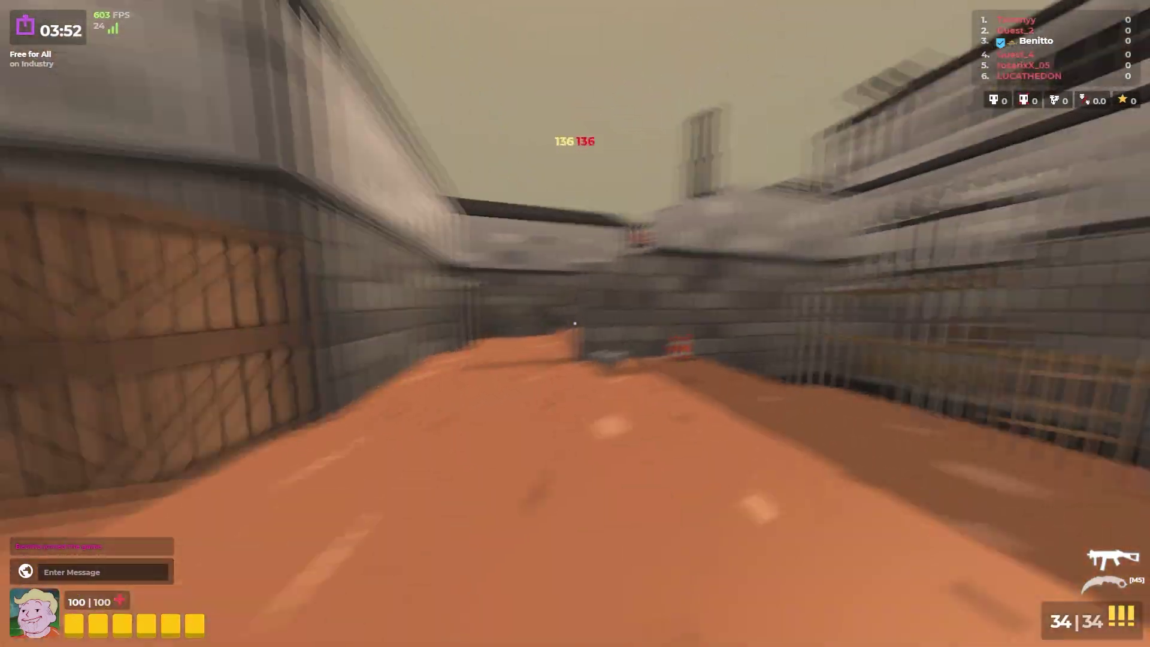
{"action": "key", "text": "w"}
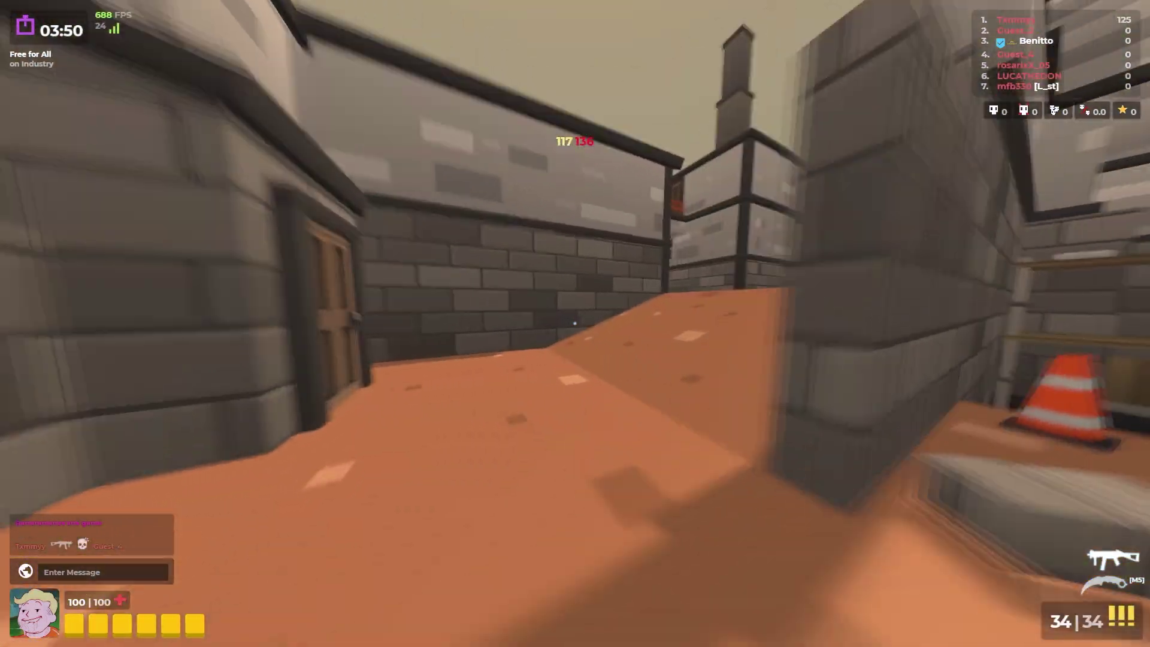
{"action": "key", "text": "w"}
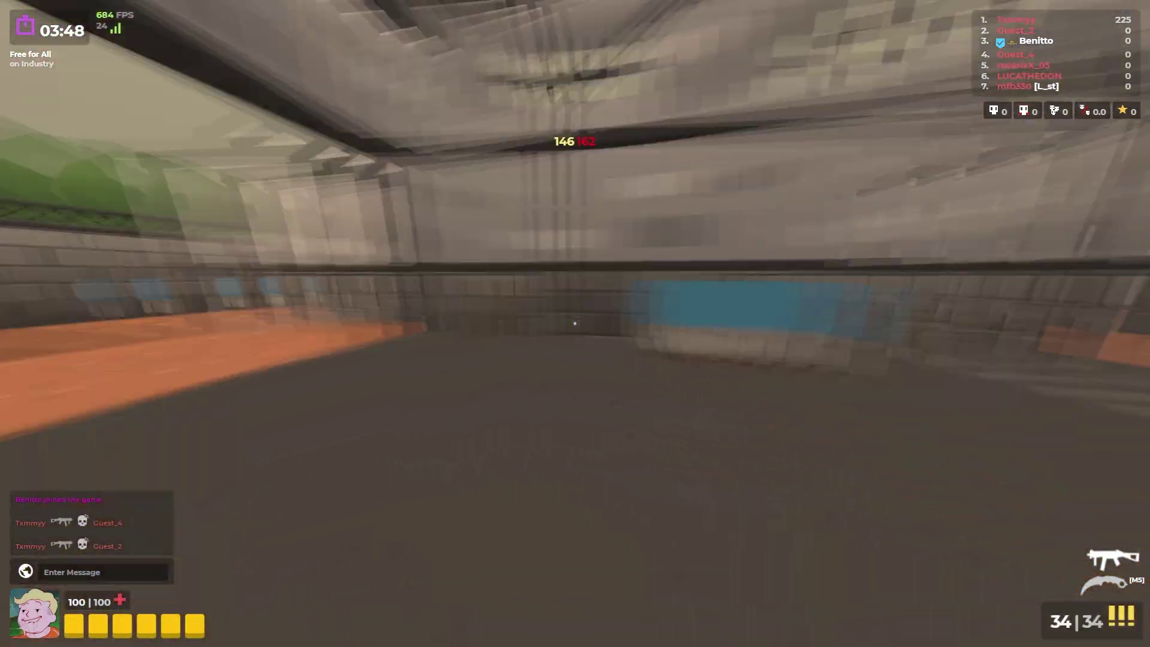
{"action": "key", "text": "w"}
{"action": "key", "text": "1"}
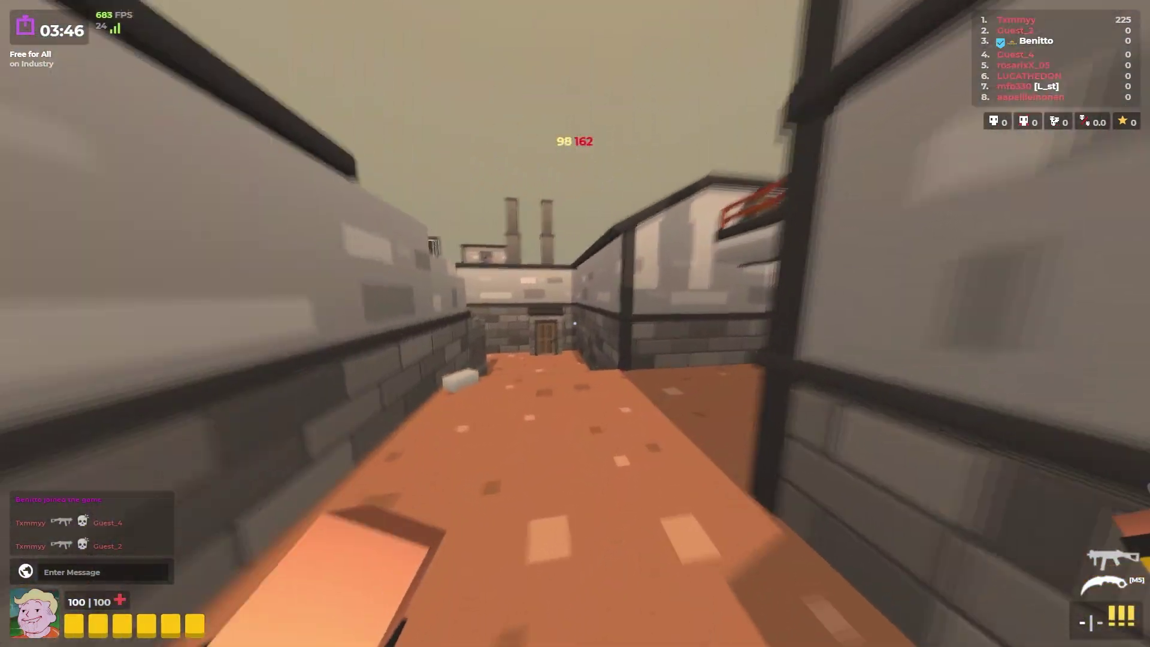
{"action": "key", "text": "w"}
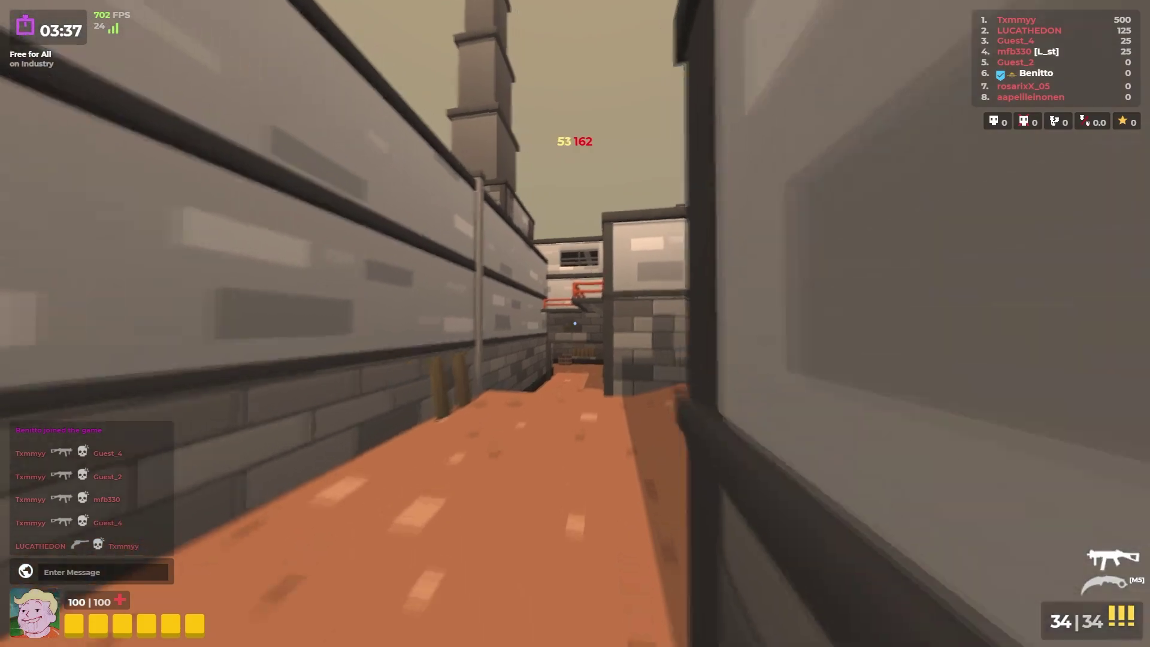
{"action": "key", "text": "w"}
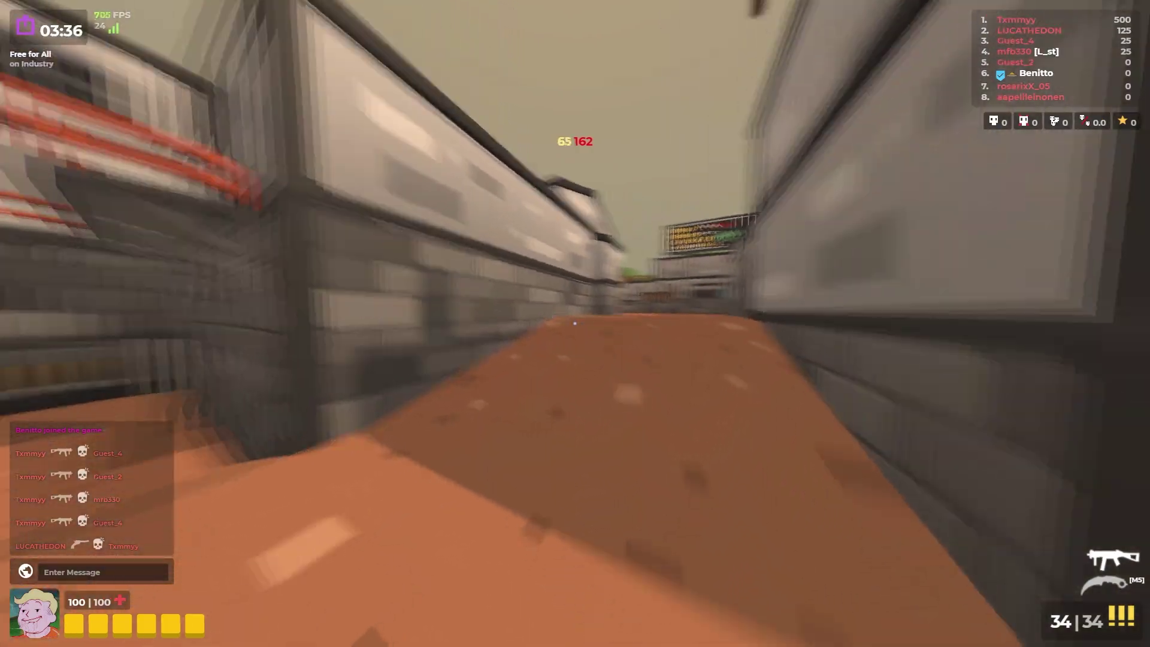
{"action": "key", "text": "w"}
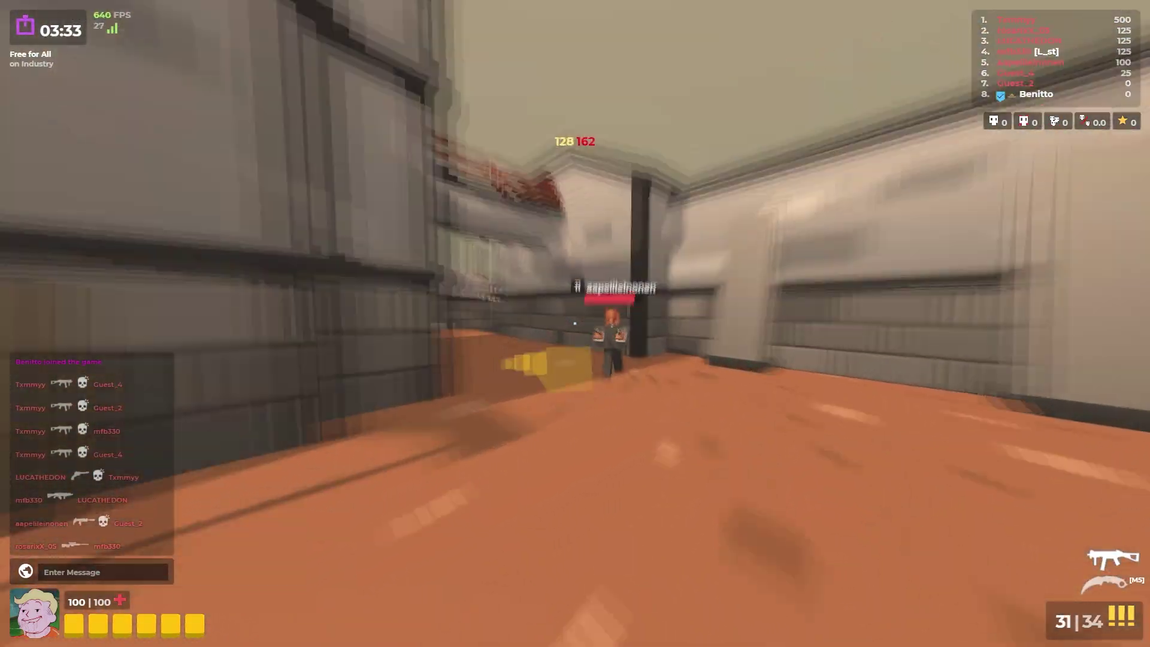
Fight down the alley and corridor, landing a headshot and several kills
{"action": "left_click", "coordinate": [574, 323]}
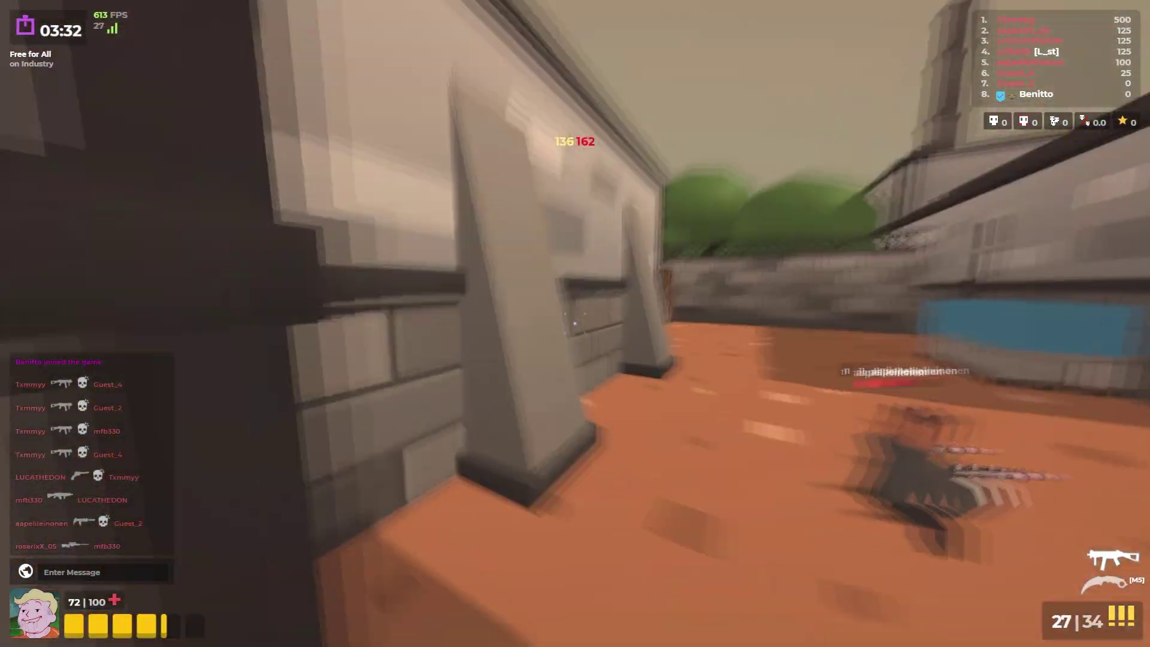
{"action": "key", "text": "w"}
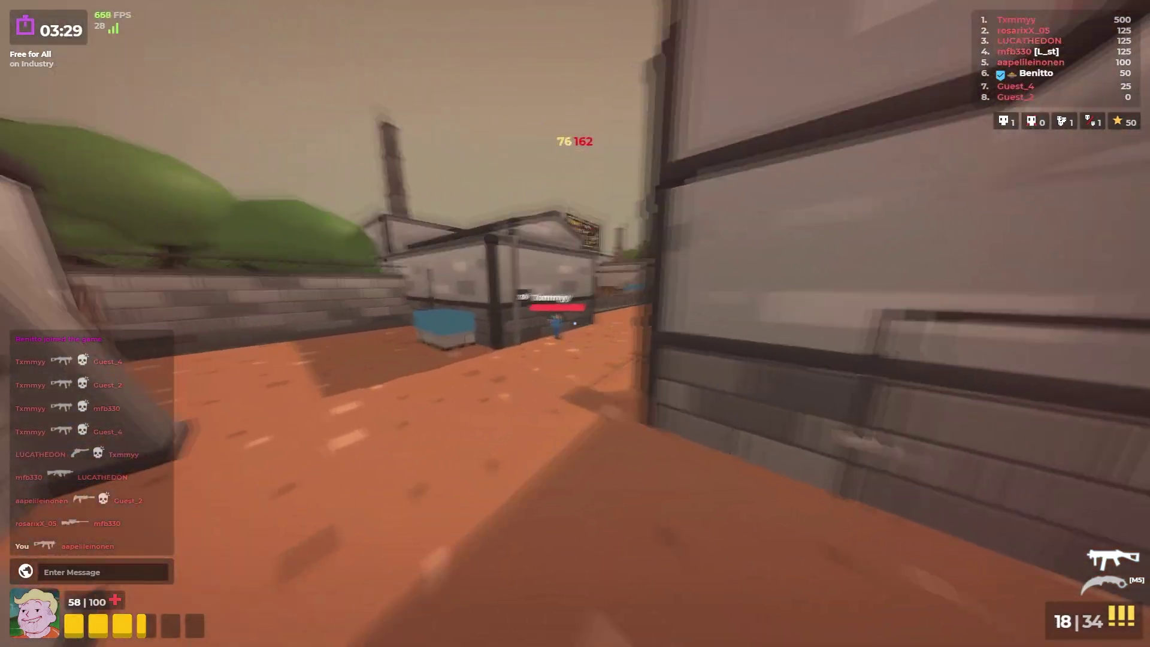
{"action": "left_click", "coordinate": [575, 323]}
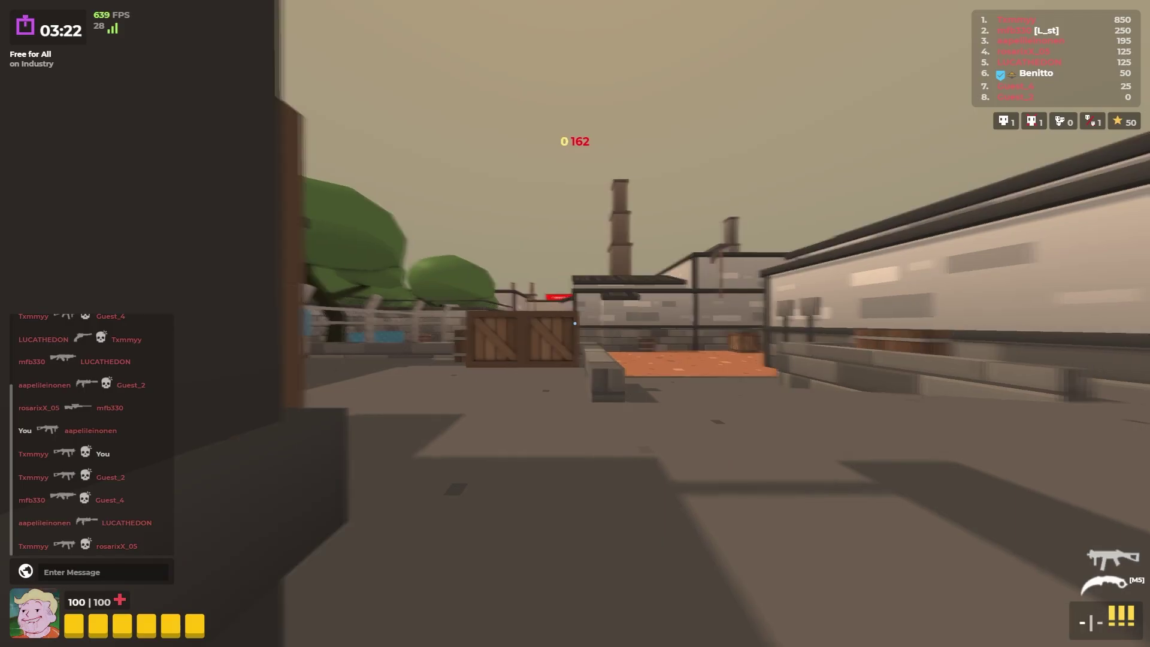
{"action": "key", "text": "w"}
{"action": "key", "text": "1"}
{"action": "left_click", "coordinate": [575, 323]}
{"action": "left_click", "coordinate": [575, 323]}
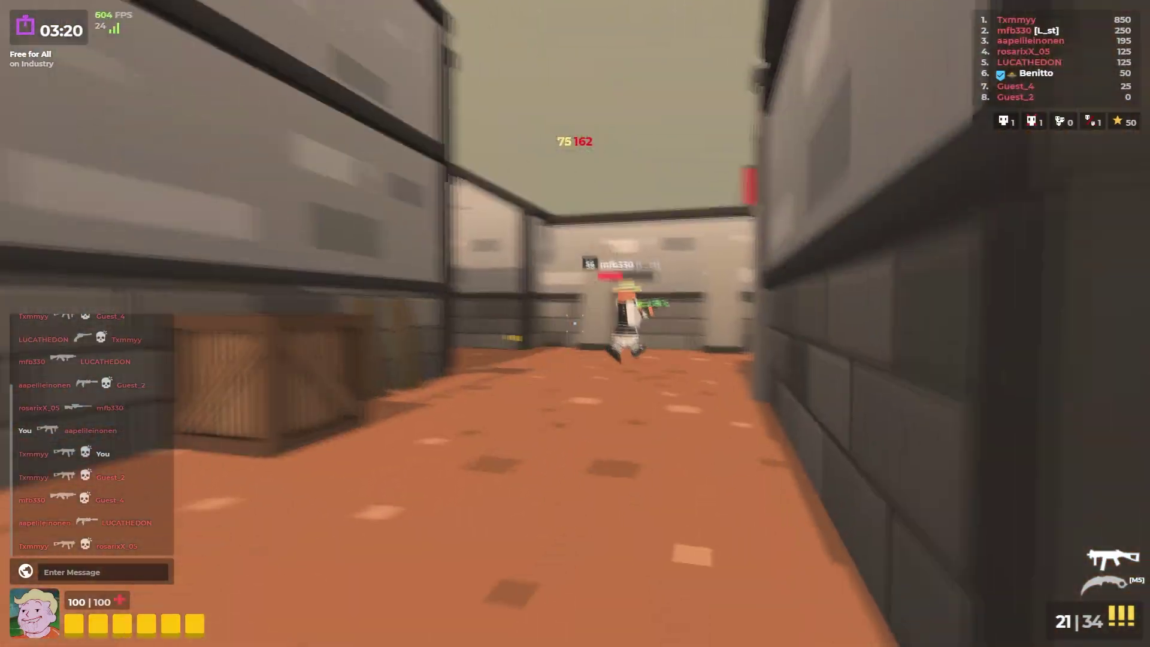
{"action": "key", "text": "w"}
{"action": "left_click", "coordinate": [575, 324]}
{"action": "left_click", "coordinate": [574, 323]}
{"action": "left_click", "coordinate": [574, 324]}
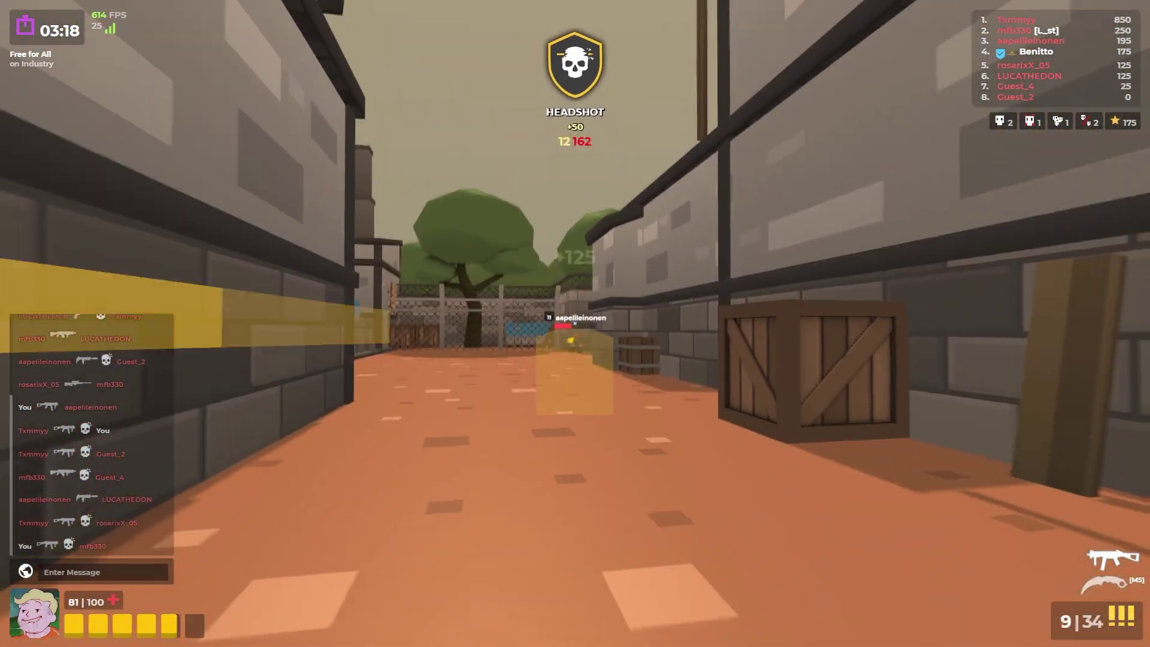
{"action": "left_click", "coordinate": [575, 324]}
{"action": "left_click", "coordinate": [574, 323]}
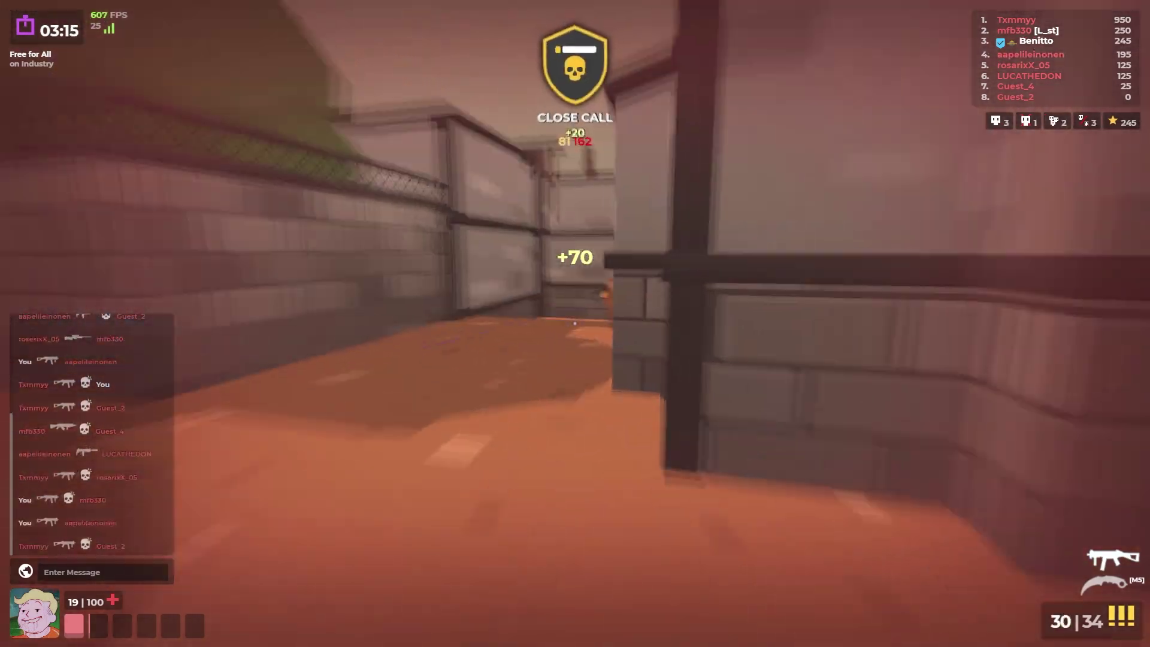
{"action": "left_click", "coordinate": [574, 323]}
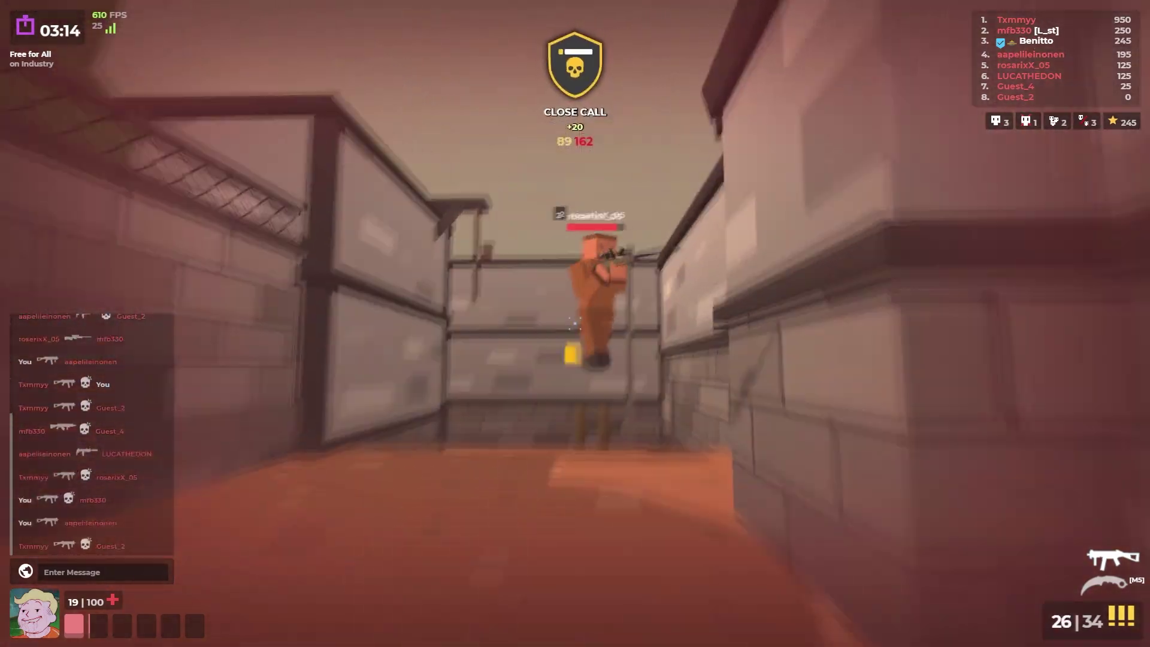
{"action": "left_click", "coordinate": [575, 323]}
Reload and push toward the billboard and gate, killing the ladder enemy and others
{"action": "key", "text": "w"}
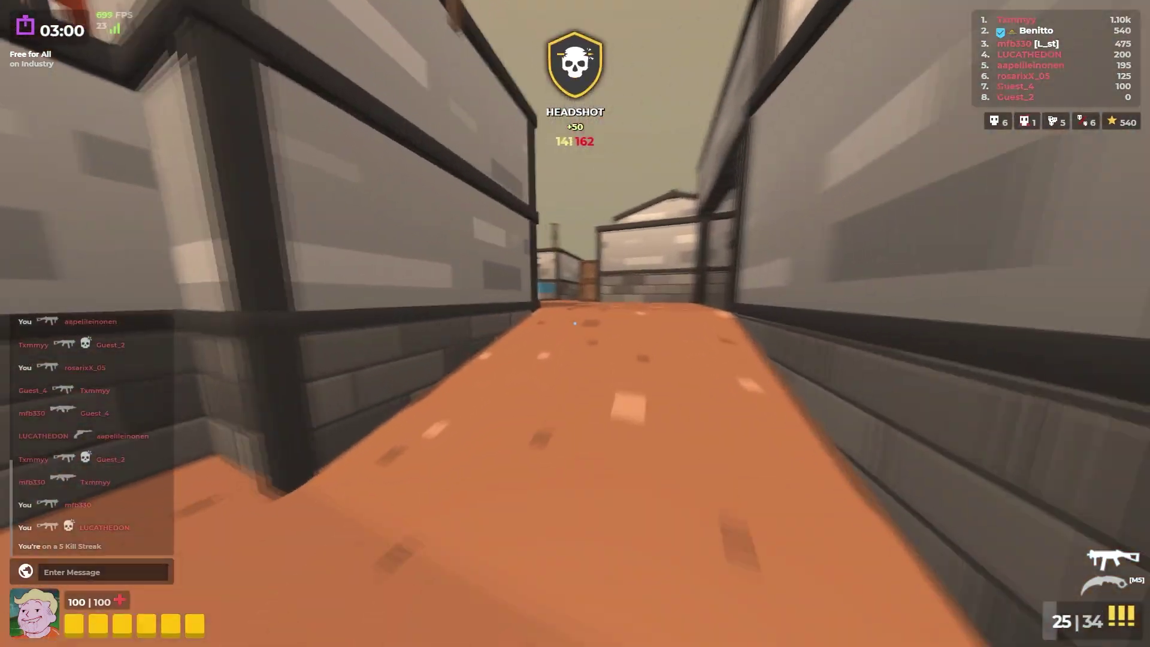
{"action": "key", "text": "r"}
{"action": "key", "text": "w"}
{"action": "left_click", "coordinate": [575, 324]}
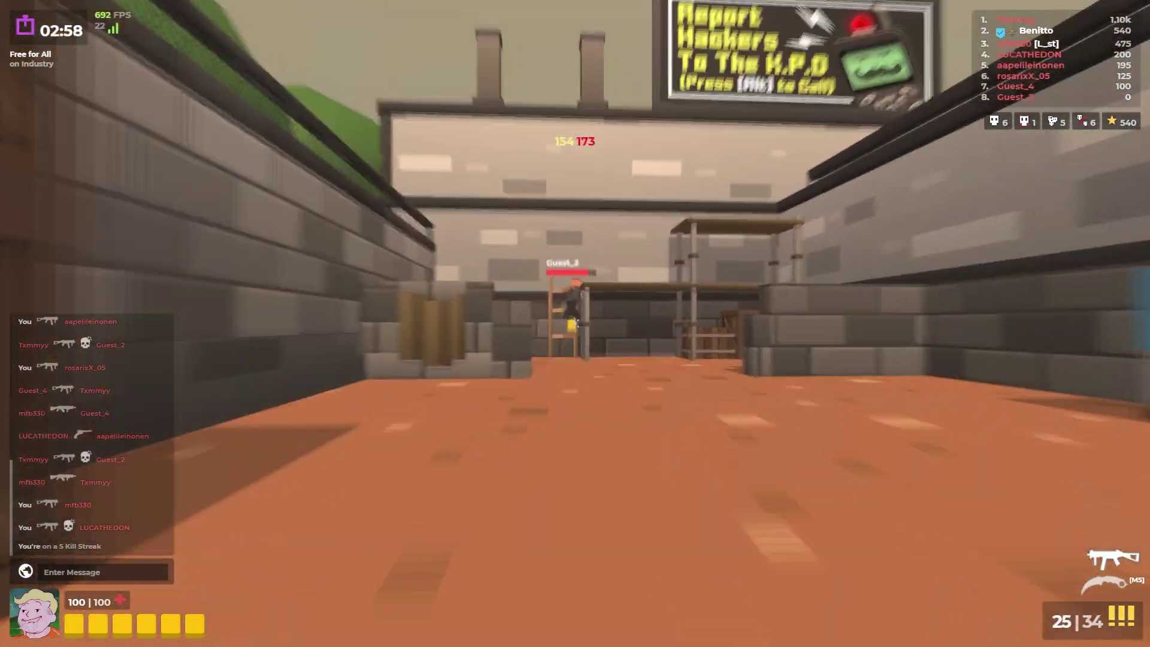
{"action": "left_click", "coordinate": [575, 323]}
{"action": "left_click", "coordinate": [575, 323]}
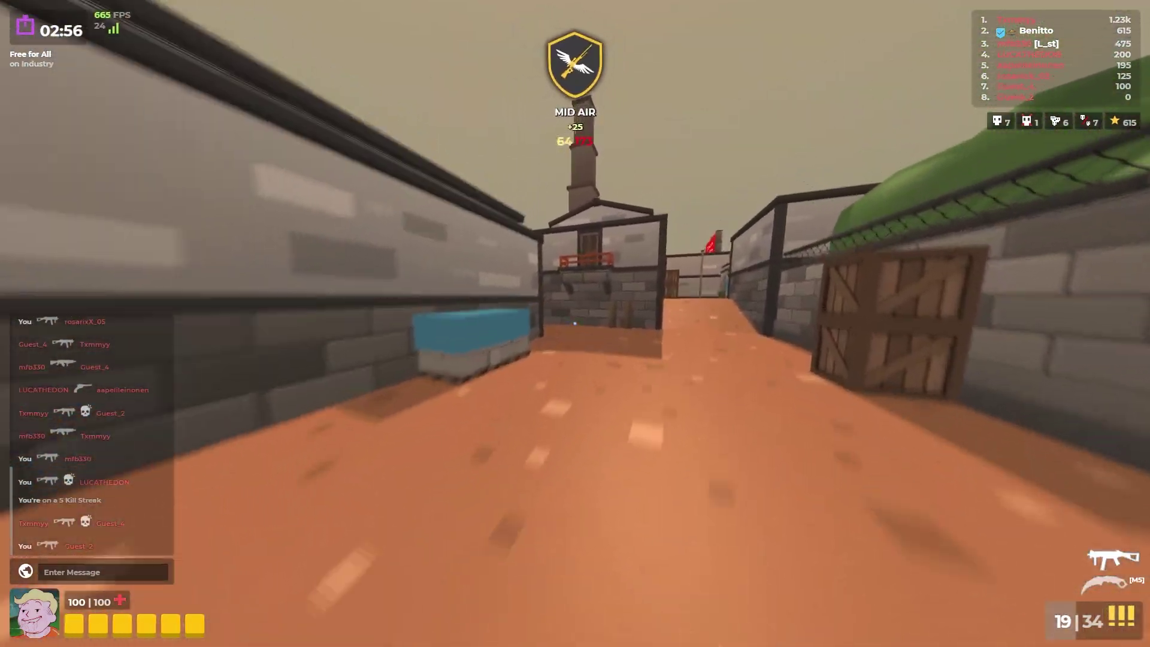
{"action": "key", "text": "w"}
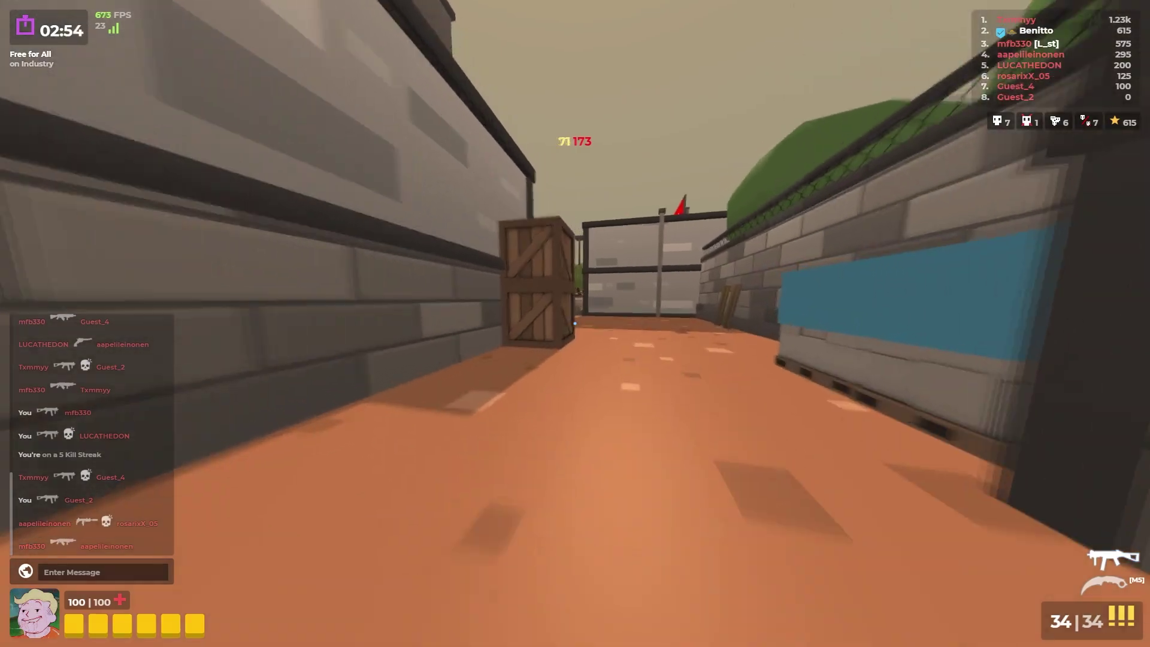
{"action": "left_click", "coordinate": [575, 324]}
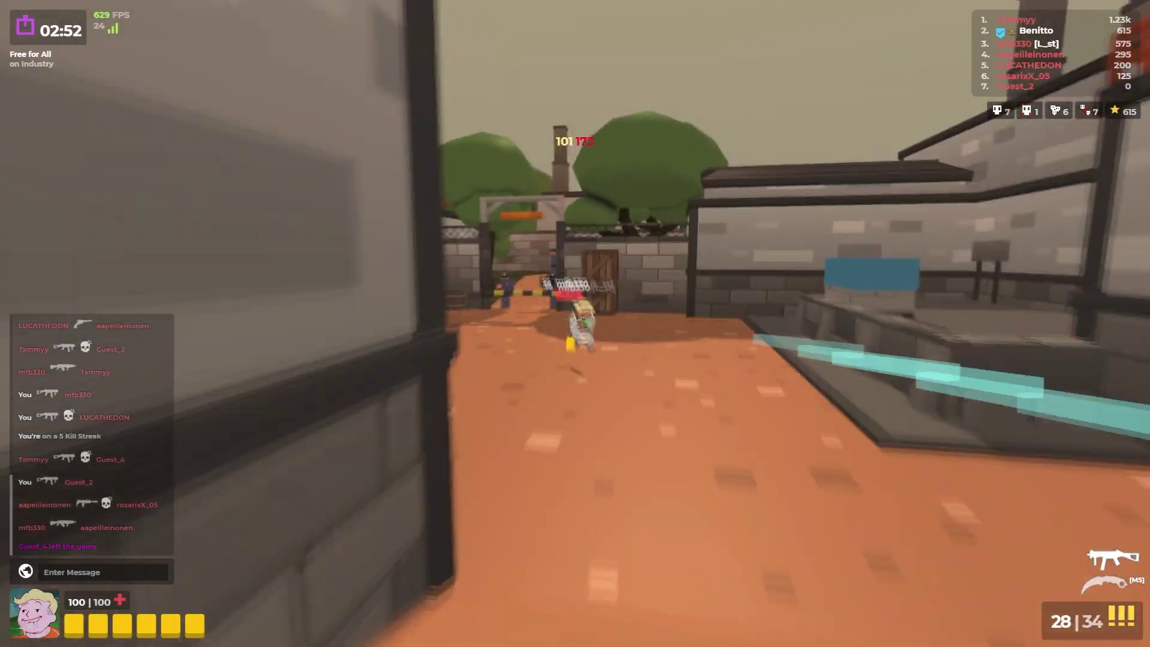
{"action": "left_click", "coordinate": [574, 323]}
{"action": "key", "text": "w"}
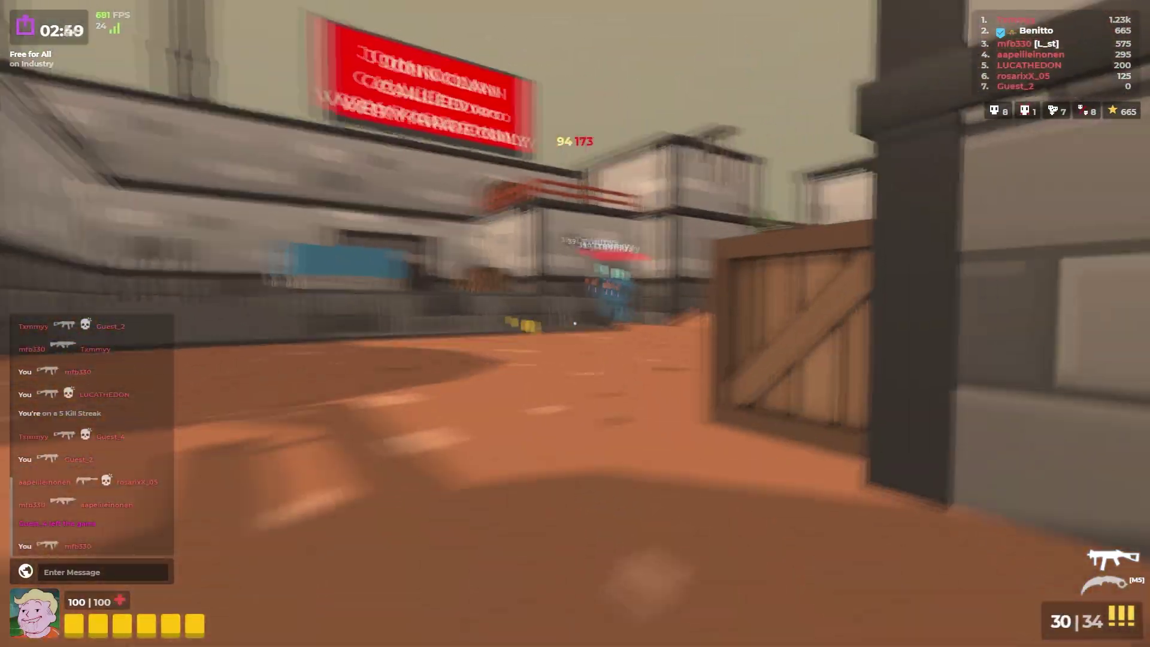
{"action": "key", "text": "w"}
{"action": "left_click", "coordinate": [574, 323]}
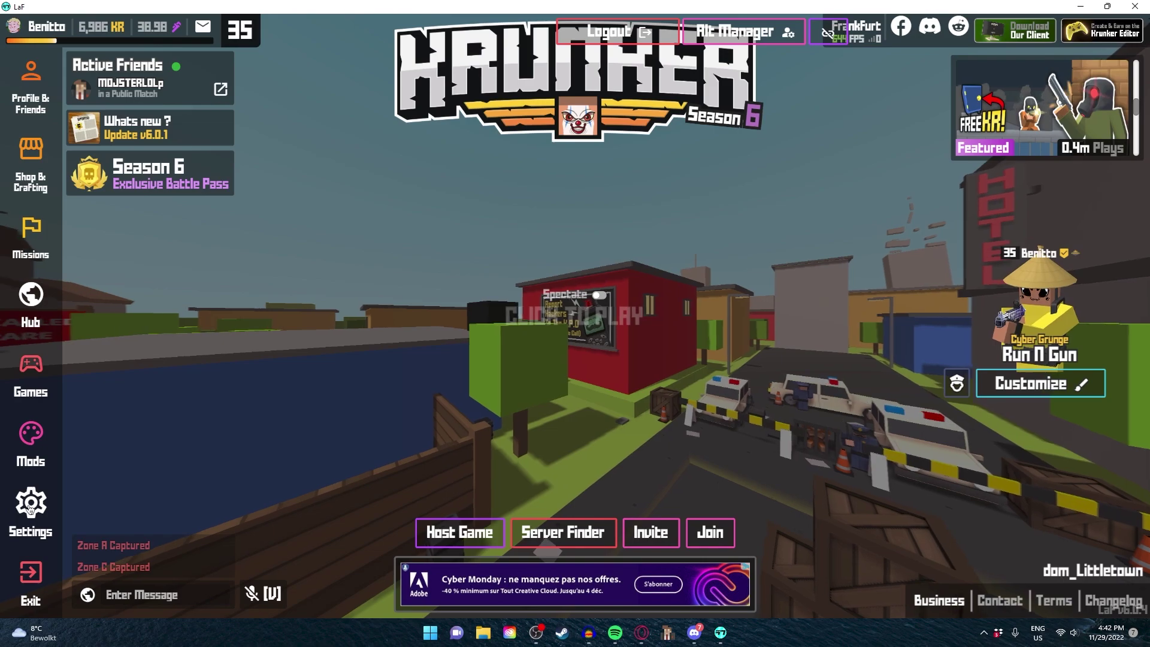
In LaF's Client settings, switch off Discord sharing of timer, class and map info
{"action": "left_click", "coordinate": [28, 510]}
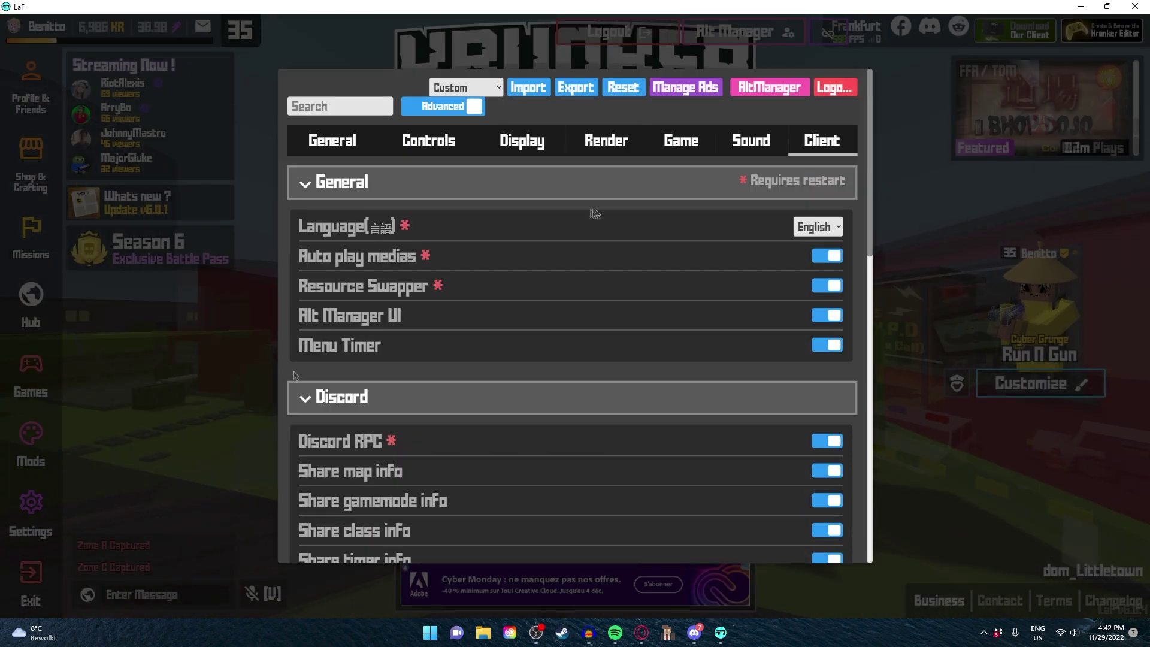
{"action": "left_click", "coordinate": [448, 189]}
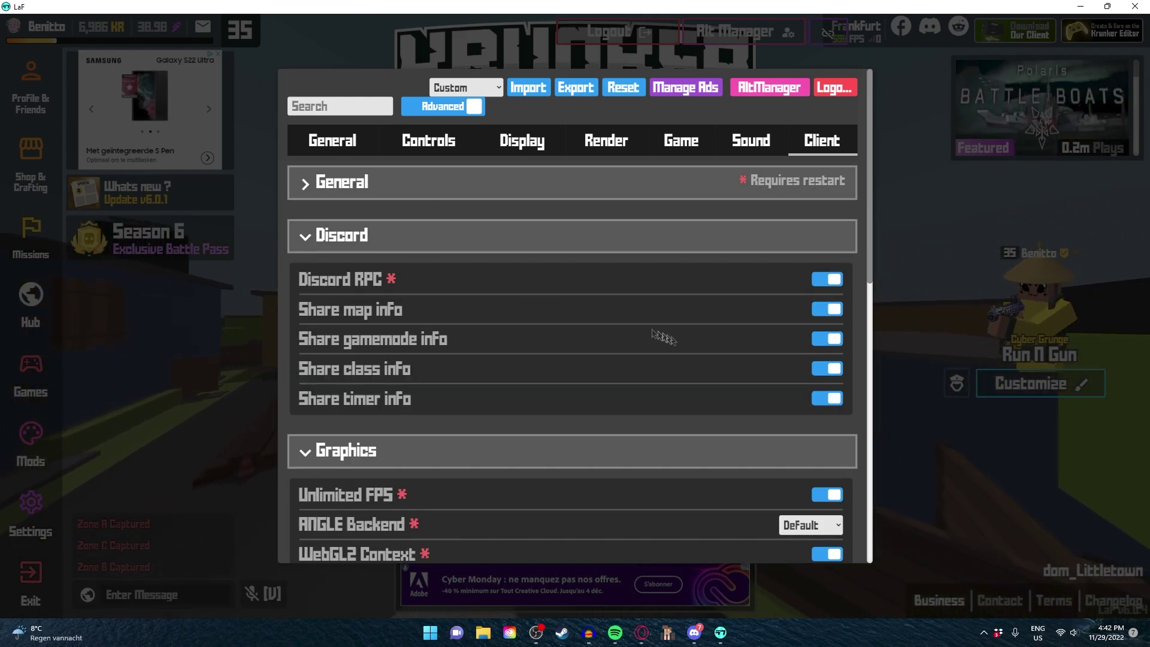
{"action": "left_click", "coordinate": [826, 398]}
{"action": "left_click", "coordinate": [827, 368]}
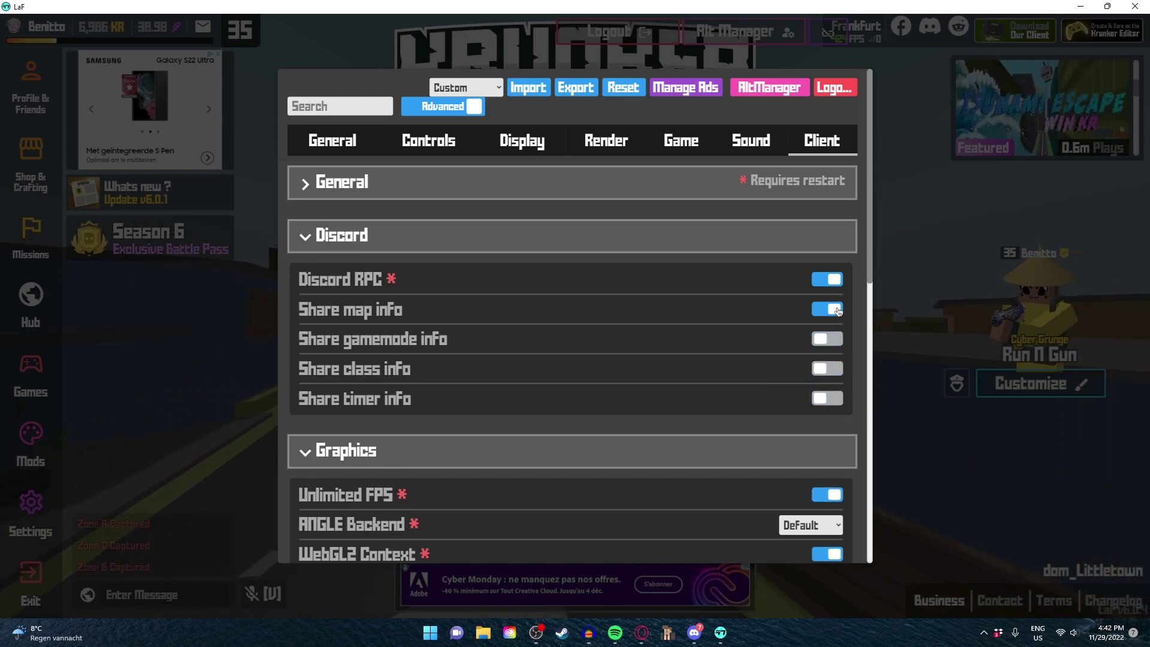
{"action": "left_click", "coordinate": [827, 309]}
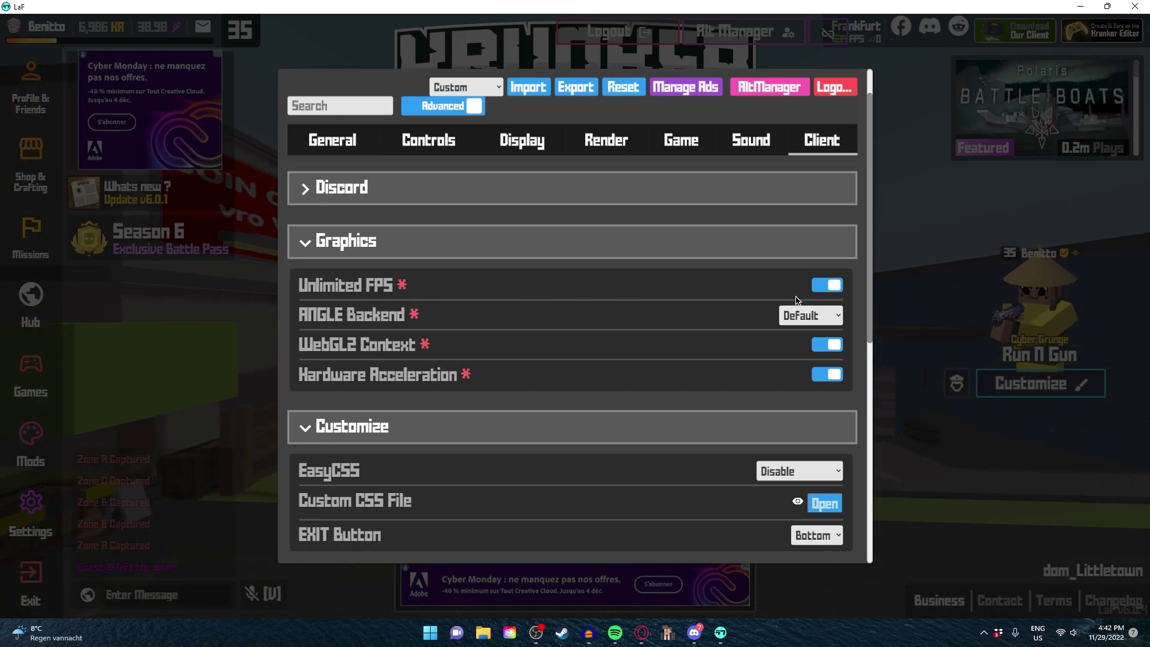
Collapse Graphics and leave the EasyCSS theme set to Disable for now
{"action": "left_click", "coordinate": [359, 241]}
{"action": "scroll", "coordinate": [359, 266], "scroll_direction": "down", "scroll_amount": 1}
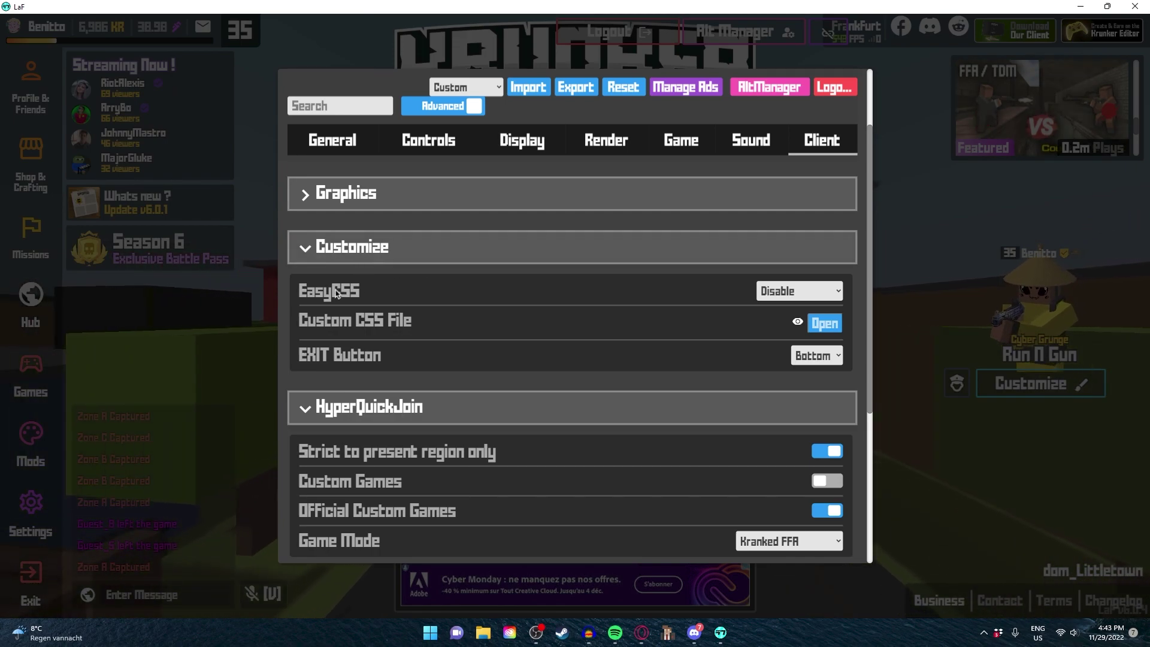
{"action": "left_click", "coordinate": [834, 294]}
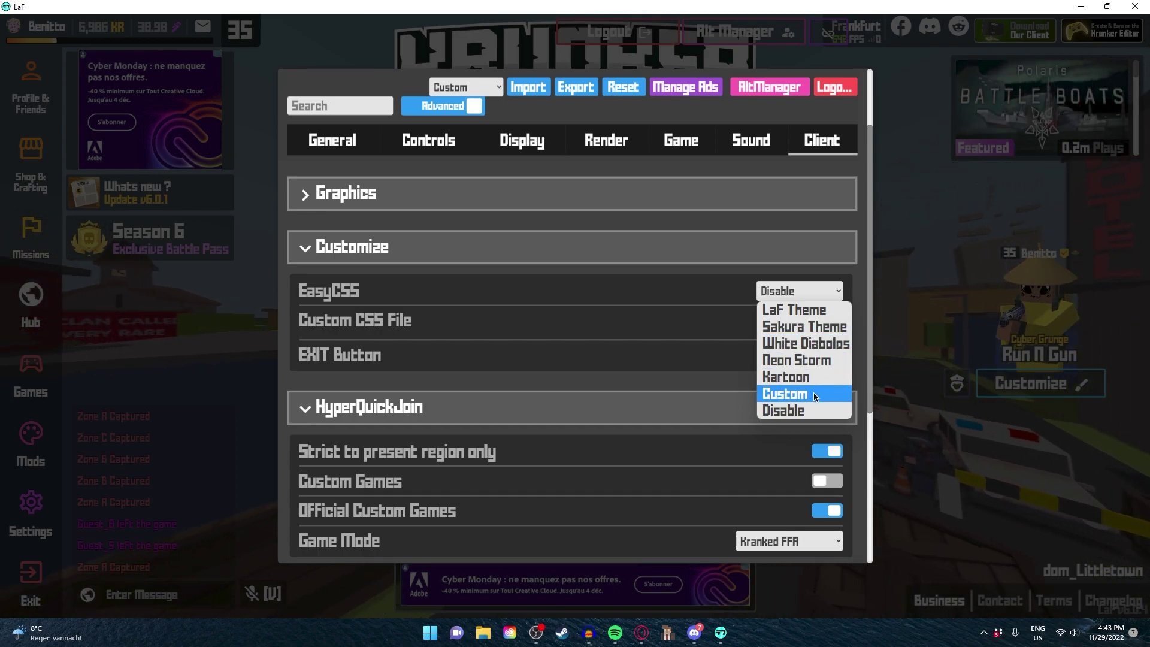
{"action": "left_click", "coordinate": [802, 411]}
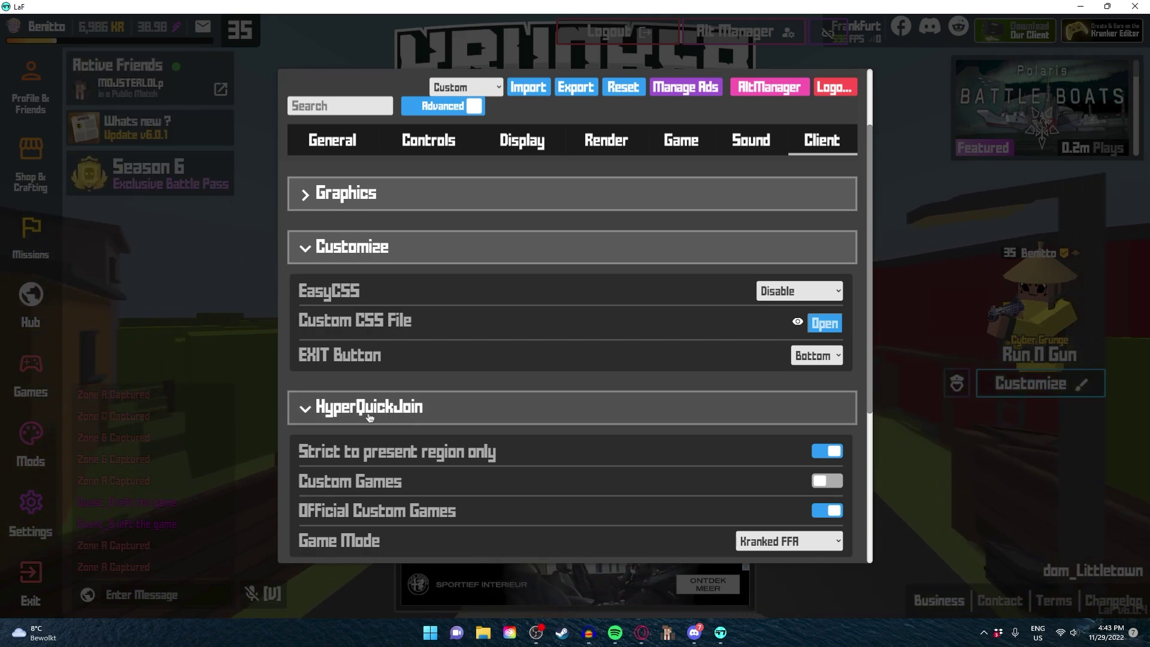
Set the HyperQuickJoin Game Mode to FFA and close the settings panel
{"action": "left_click", "coordinate": [774, 542]}
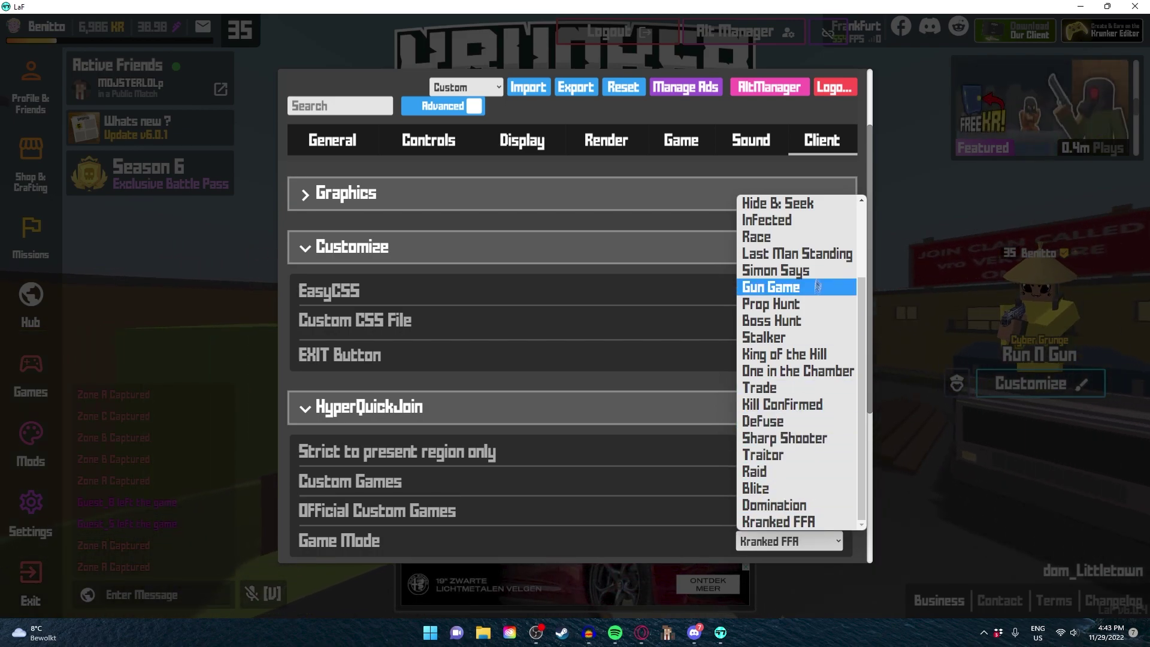
{"action": "scroll", "coordinate": [778, 402], "scroll_direction": "up", "scroll_amount": 2}
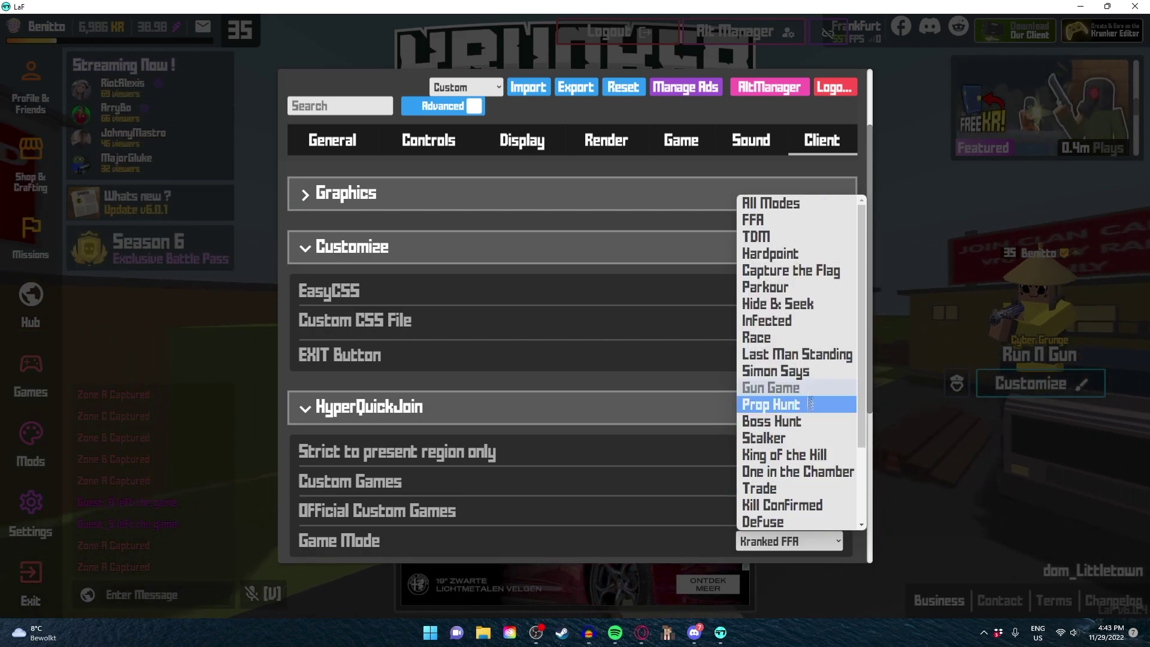
{"action": "left_click", "coordinate": [805, 220]}
{"action": "scroll", "coordinate": [694, 482], "scroll_direction": "down", "scroll_amount": 3}
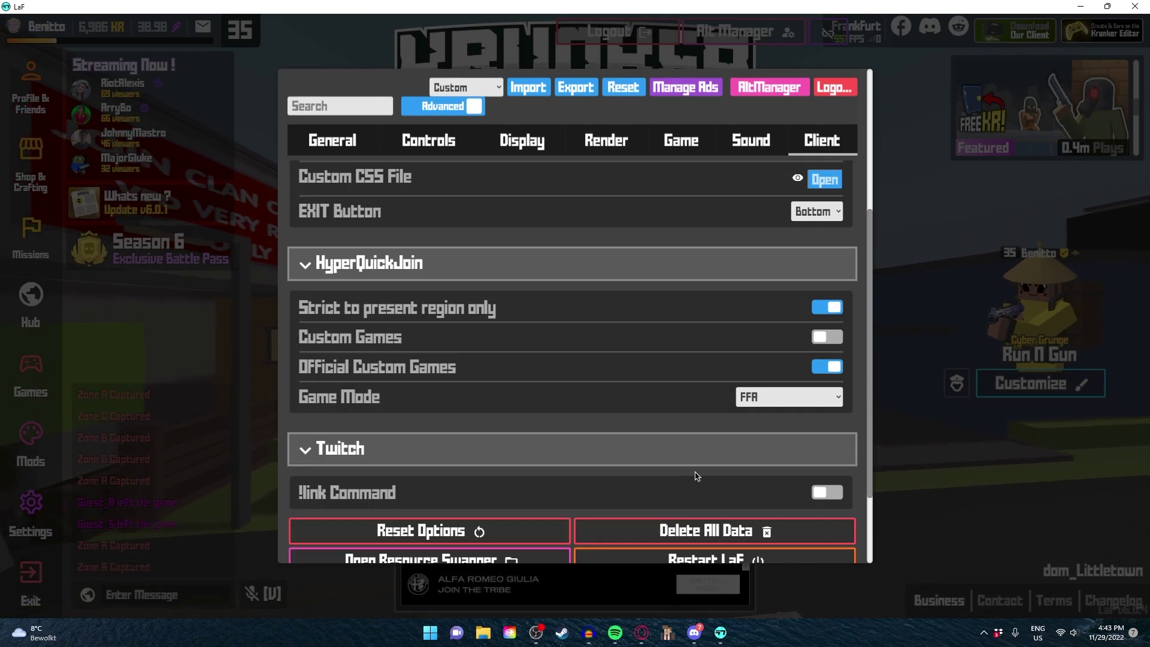
{"action": "scroll", "coordinate": [697, 392], "scroll_direction": "up", "scroll_amount": 1}
{"action": "scroll", "coordinate": [640, 329], "scroll_direction": "down", "scroll_amount": 3}
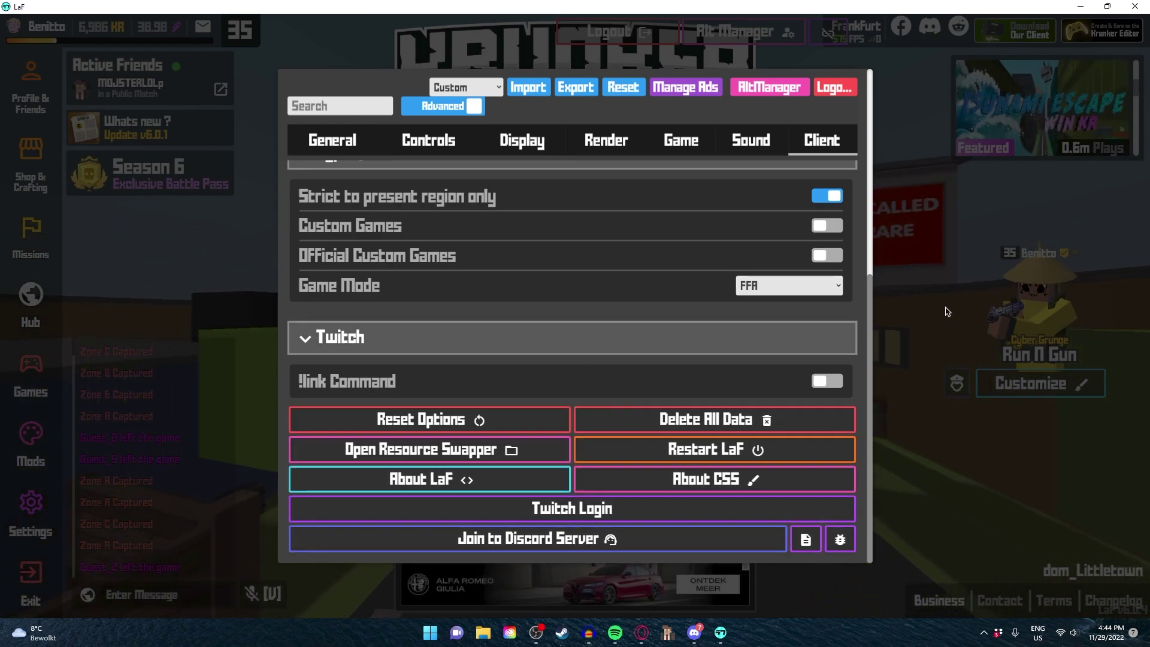
{"action": "left_click", "coordinate": [946, 311]}
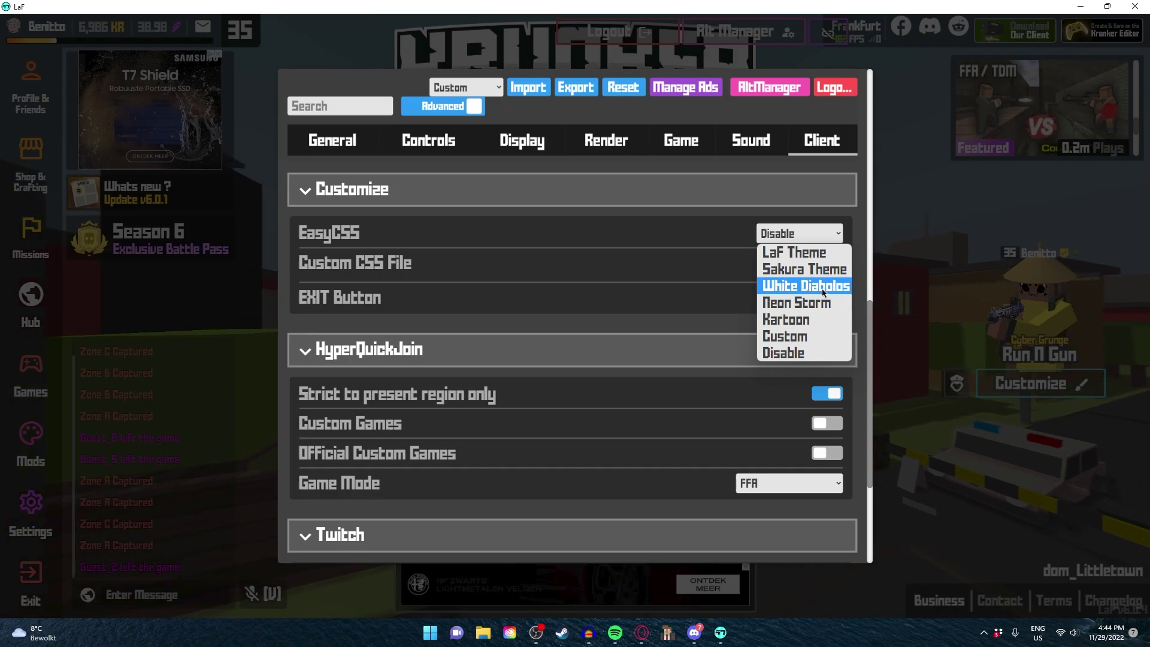
Apply the White Diabolos theme and run through the Domination map, swapping knife and gun
{"action": "left_click", "coordinate": [793, 288]}
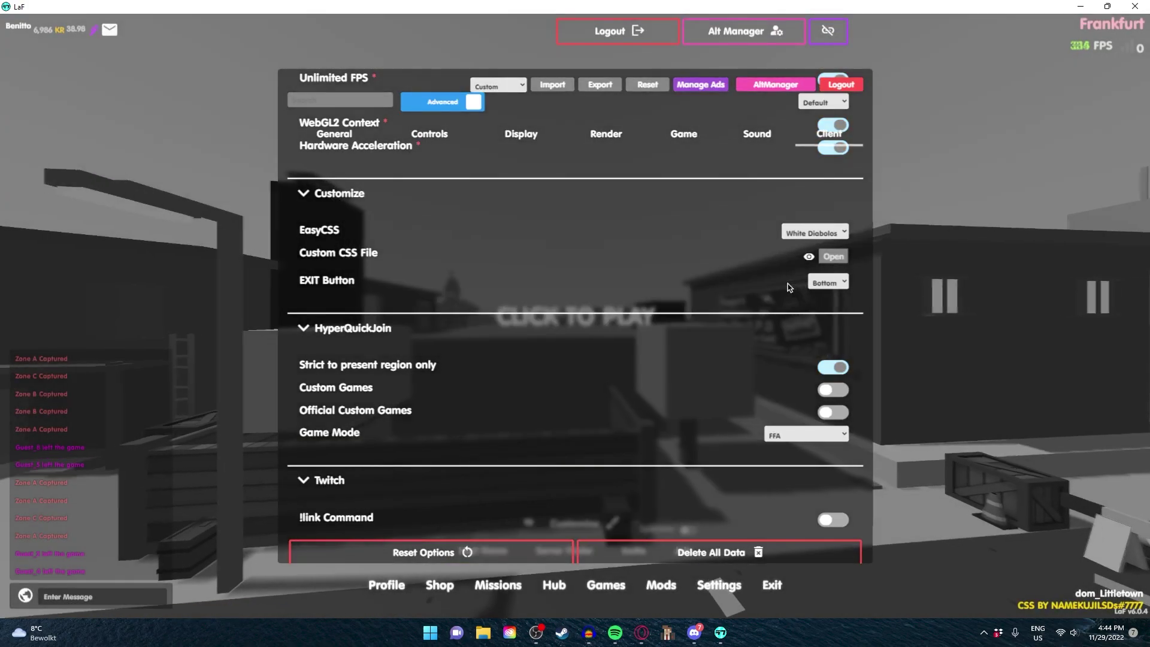
{"action": "key", "text": "w"}
{"action": "key", "text": "q"}
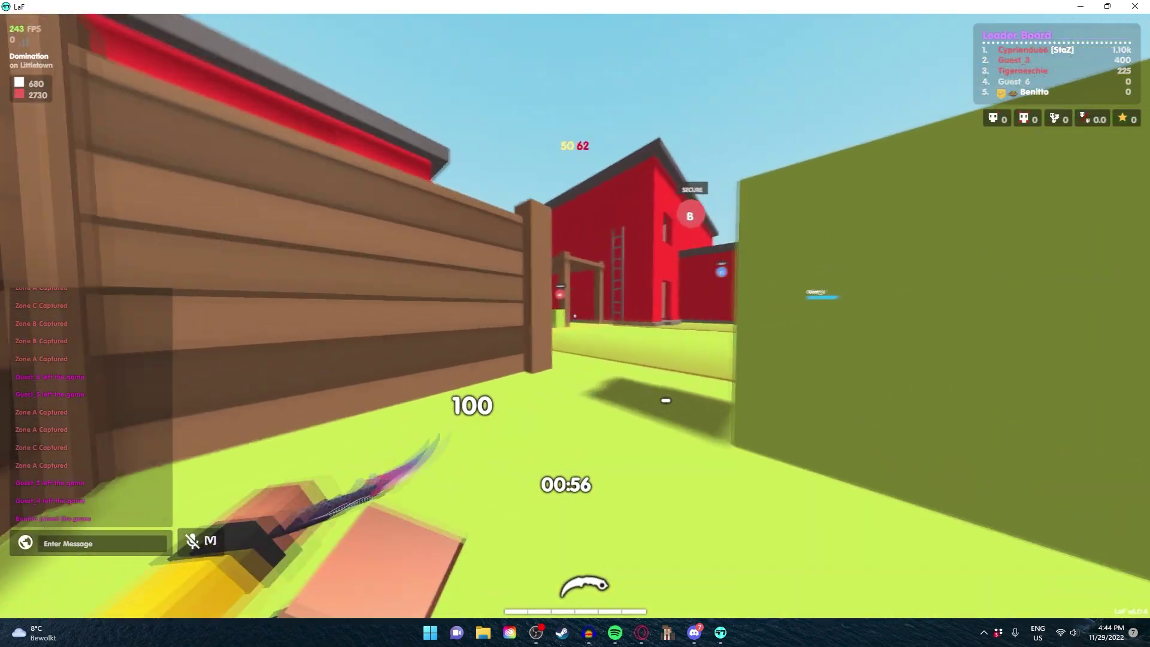
{"action": "key", "text": "q"}
{"action": "key", "text": "w"}
{"action": "key", "text": "q"}
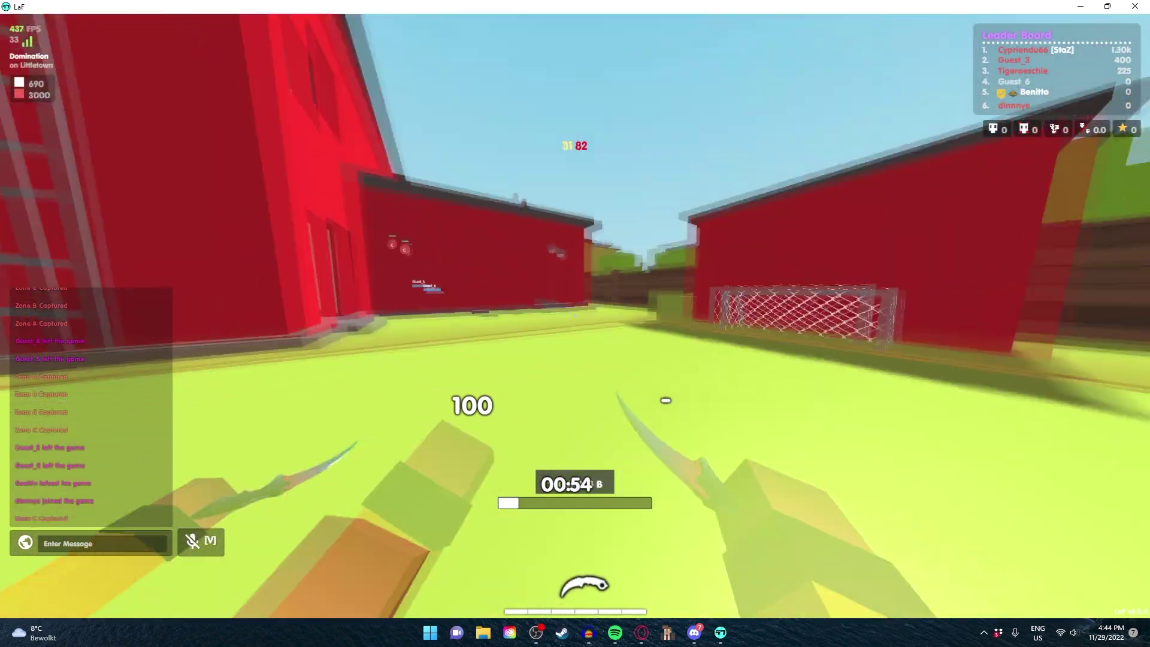
{"action": "key", "text": "q"}
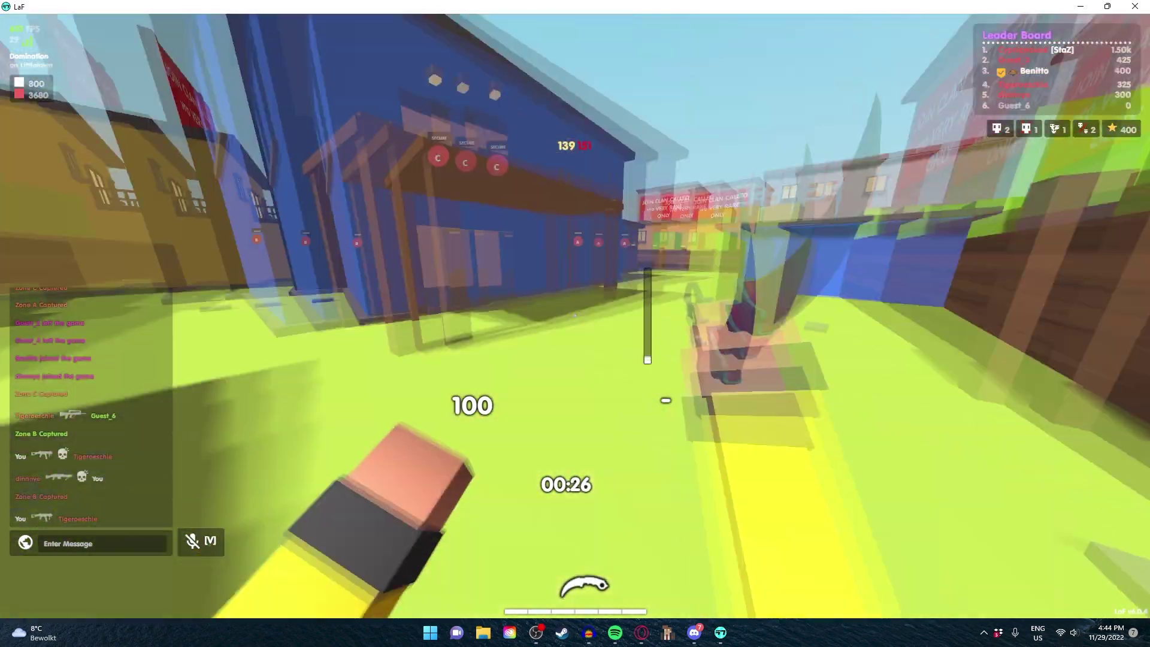
{"action": "key", "text": "1"}
{"action": "key", "text": "w"}
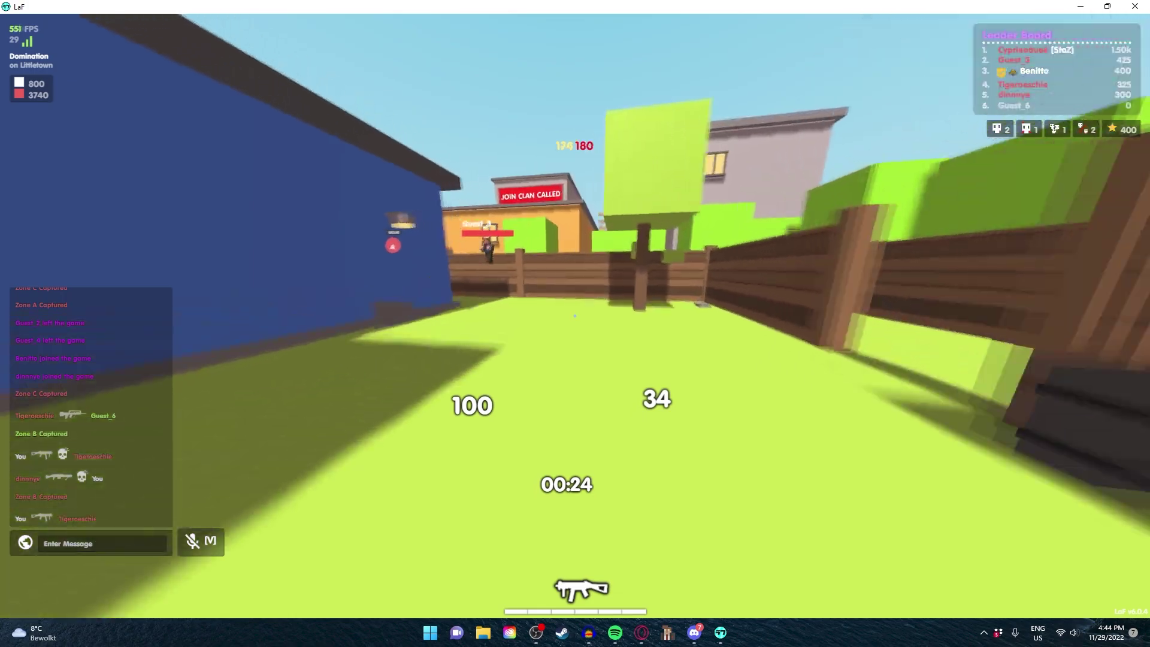
Kill the enemy behind the fence, then switch to the SMG
{"action": "left_click", "coordinate": [574, 315]}
{"action": "left_click", "coordinate": [575, 316]}
{"action": "left_click", "coordinate": [575, 316]}
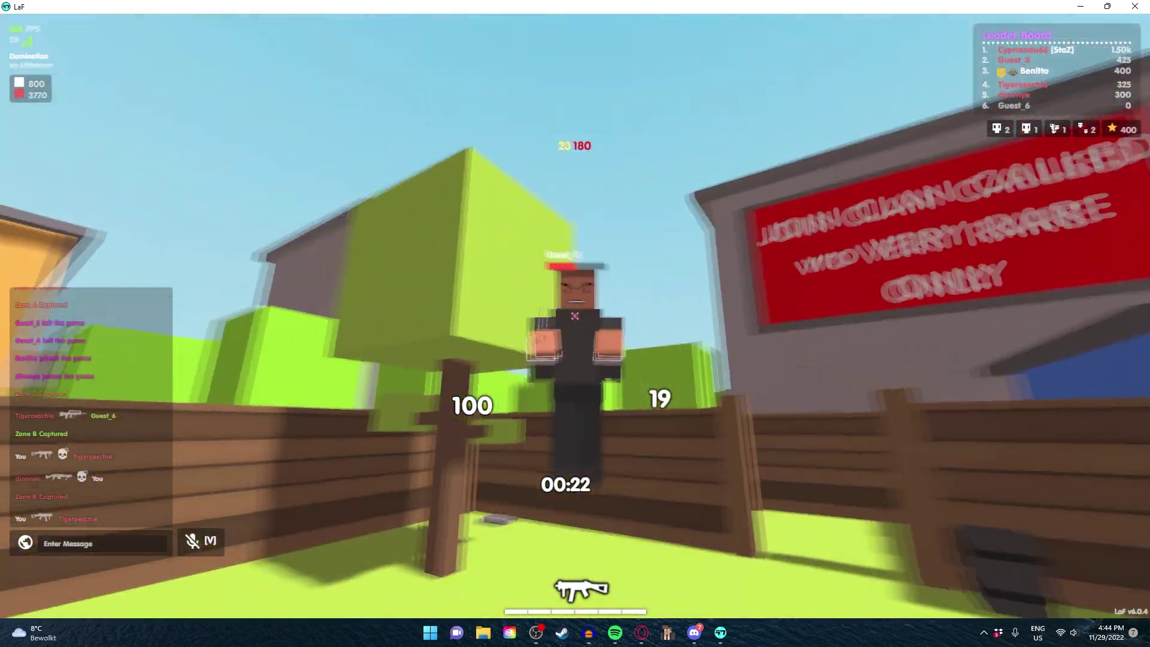
{"action": "left_click", "coordinate": [575, 315]}
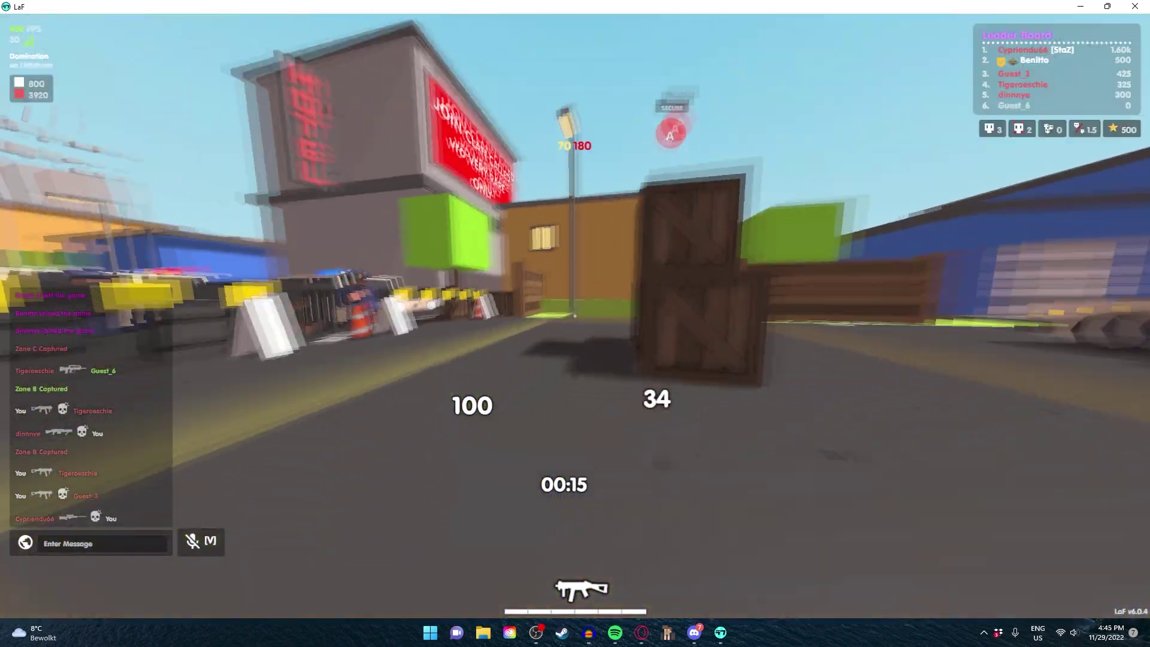
{"action": "key", "text": "3"}
{"action": "key", "text": "1"}
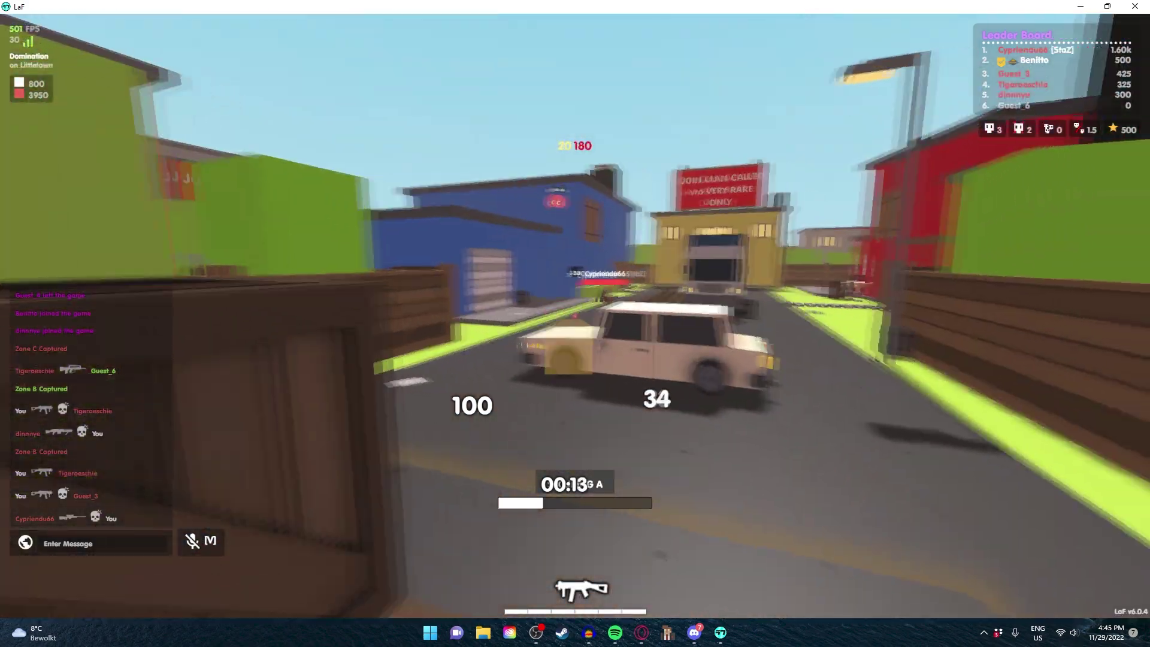
Shoot enemies down the street for a headshot, then reposition the Gatoclient desktop shortcut
{"action": "left_click", "coordinate": [575, 315]}
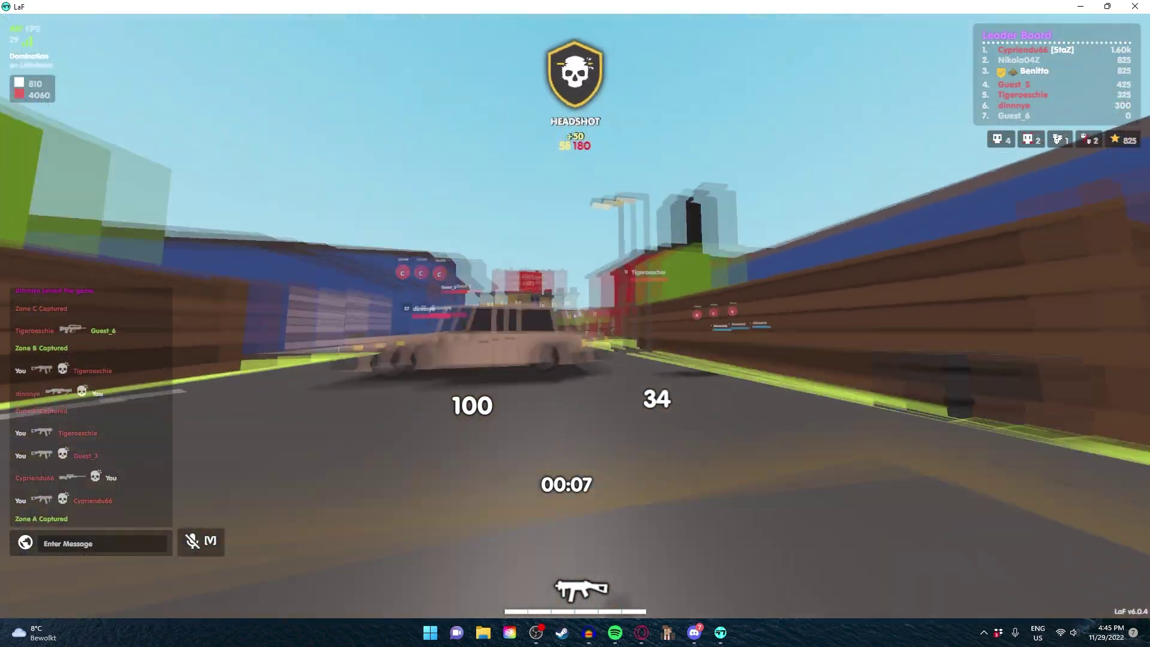
{"action": "left_click", "coordinate": [574, 315]}
{"action": "left_click", "coordinate": [575, 316]}
{"action": "left_click", "coordinate": [574, 316]}
{"action": "left_click", "coordinate": [575, 316]}
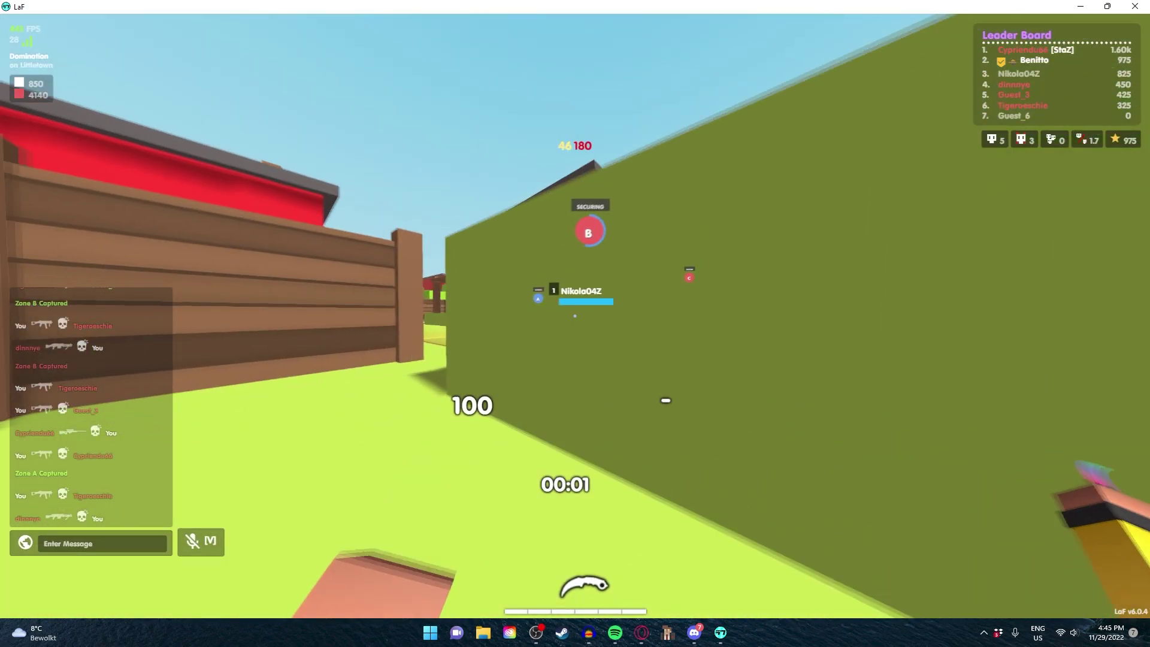
{"action": "left_click_drag", "start_coordinate": [568, 368], "coordinate": [278, 231]}
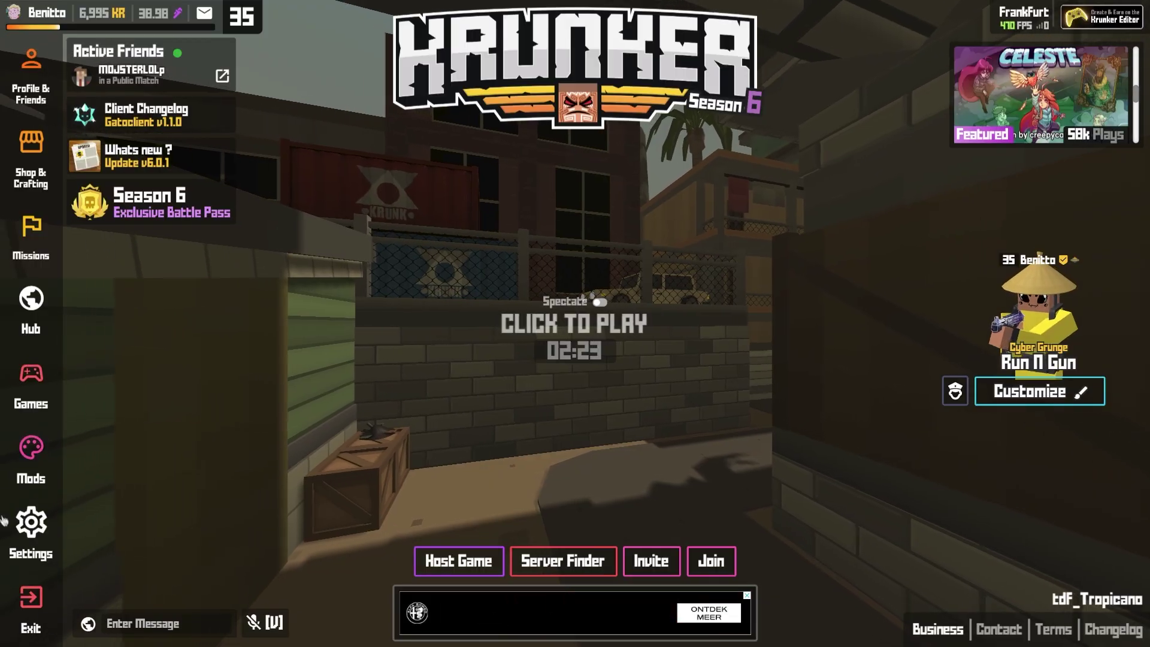
Open Gatoclient's Gato settings tab and toggle Uncap FPS off and back on
{"action": "left_click", "coordinate": [31, 522]}
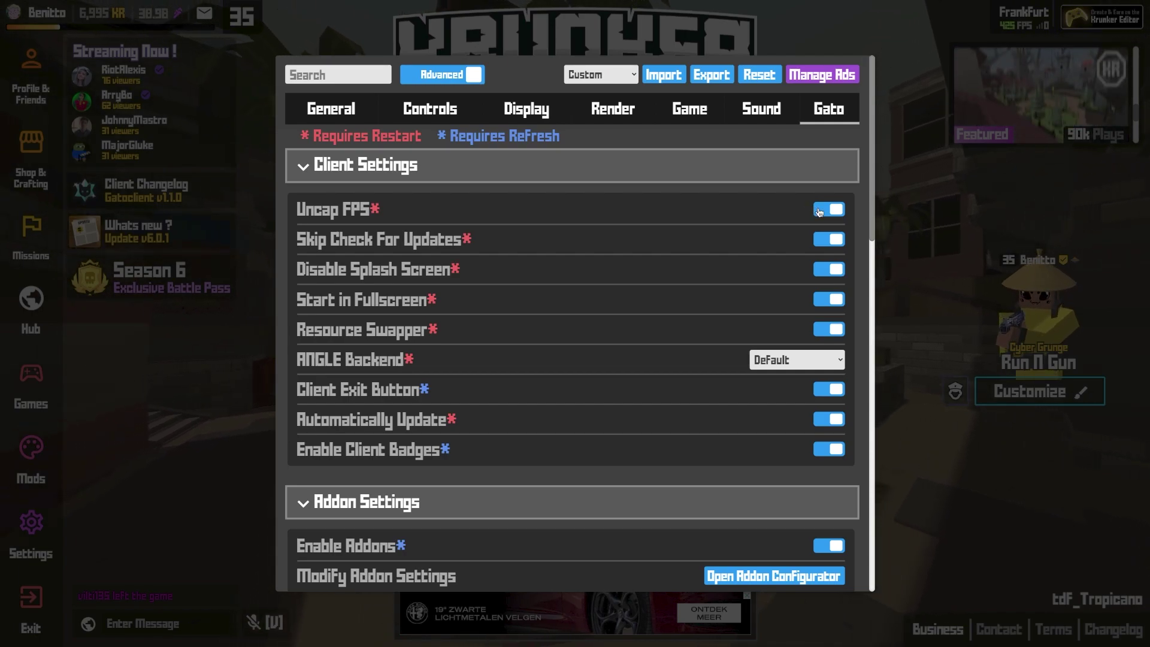
{"action": "left_click", "coordinate": [821, 210]}
{"action": "left_click", "coordinate": [829, 211]}
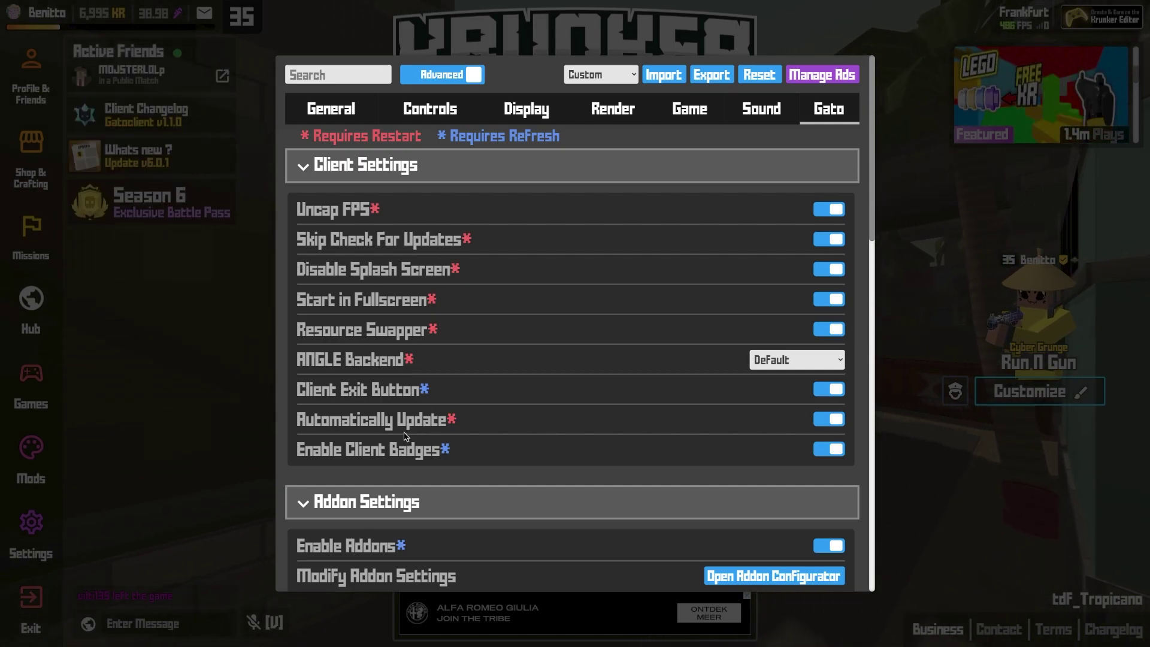
{"action": "scroll", "coordinate": [416, 530], "scroll_direction": "down", "scroll_amount": 4}
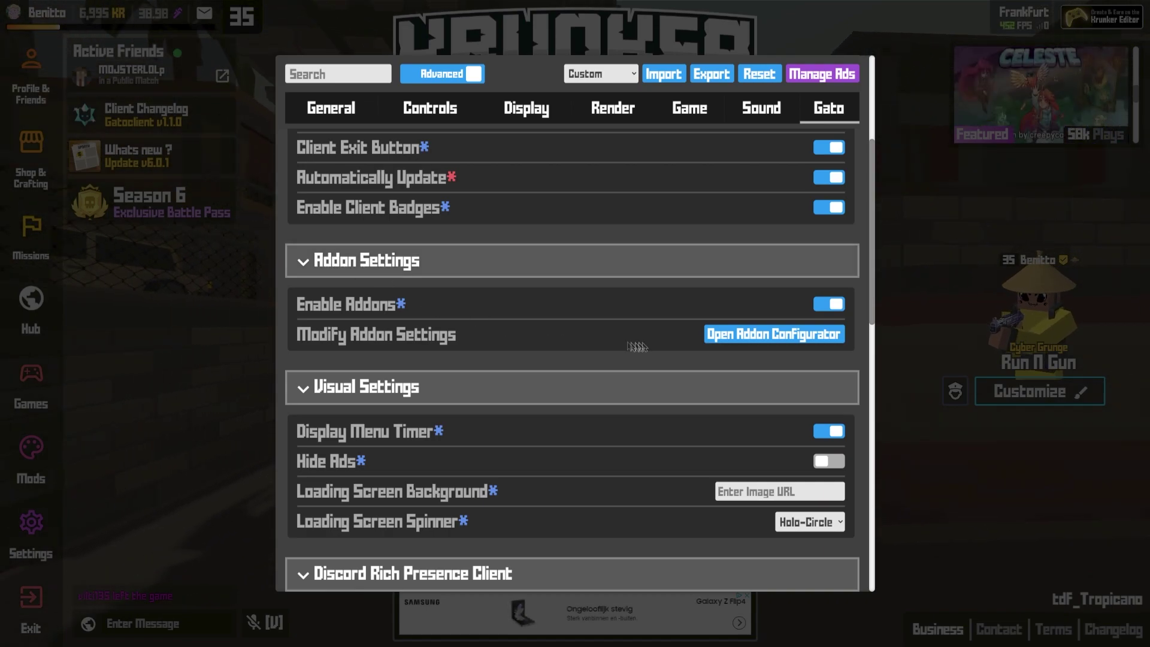
Check the Addon Configurator, enable Hide Ads, and rebind the Fullscreen Key from F11 to F10
{"action": "left_click", "coordinate": [734, 337]}
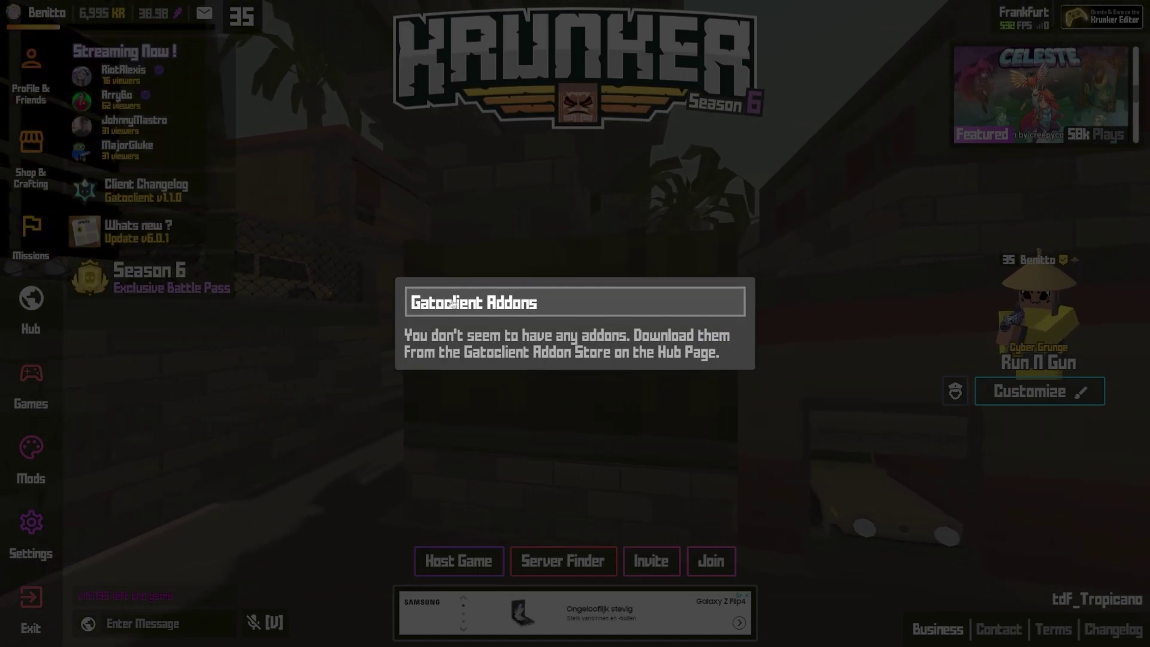
{"action": "left_click", "coordinate": [338, 328]}
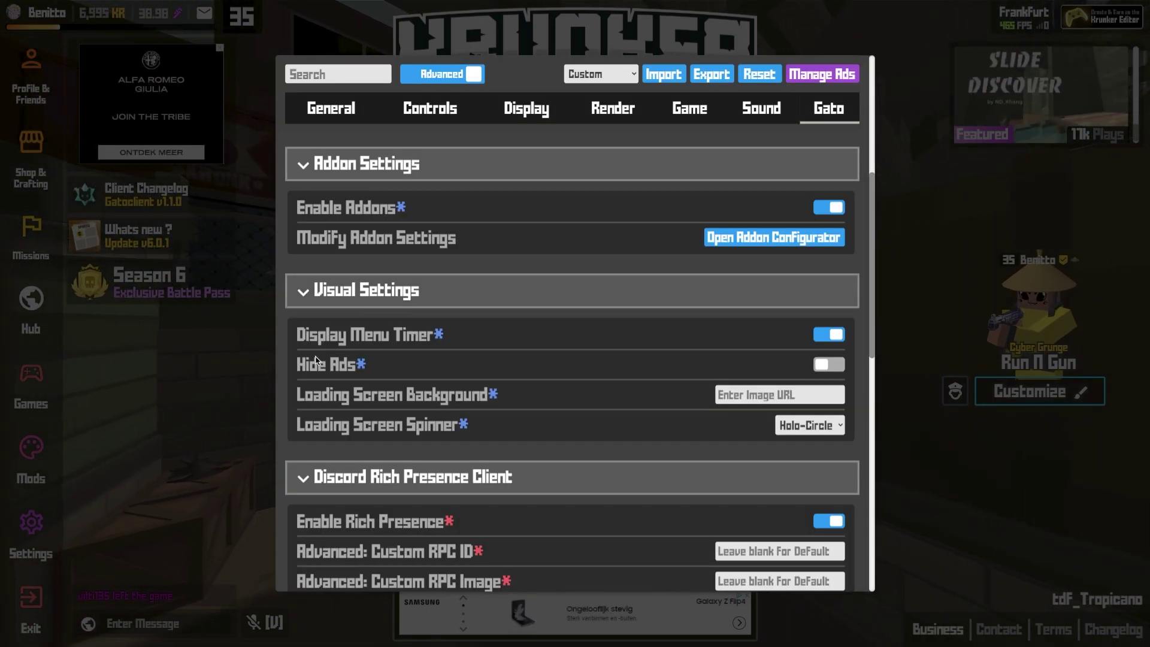
{"action": "left_click", "coordinate": [828, 364]}
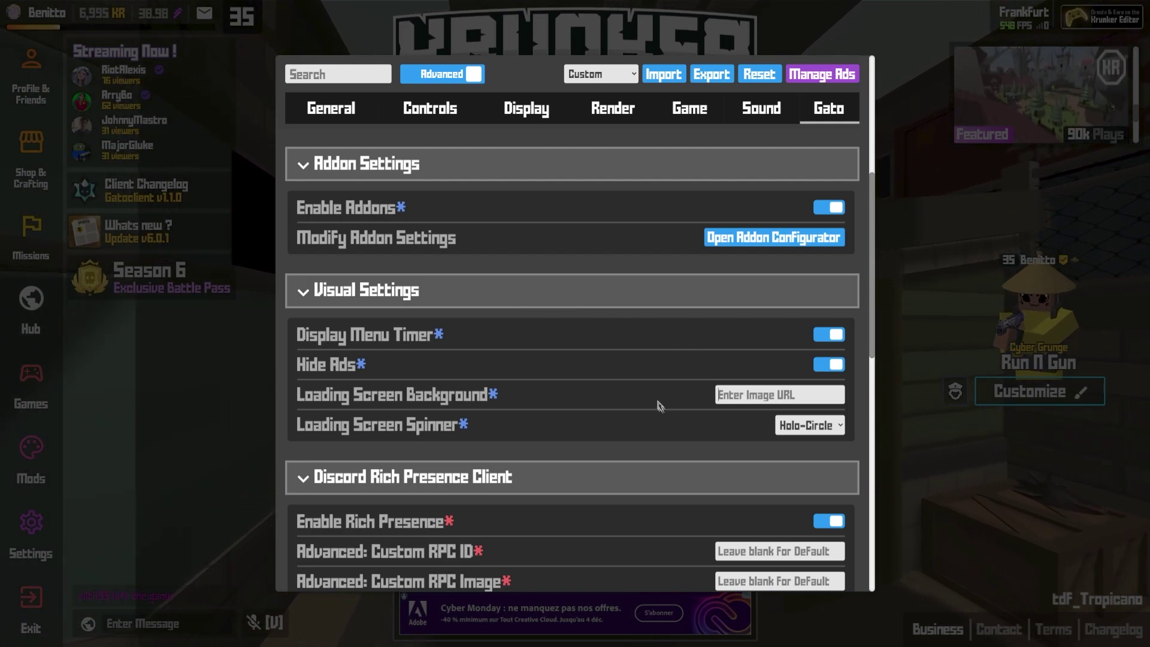
{"action": "scroll", "coordinate": [385, 321], "scroll_direction": "down", "scroll_amount": 5}
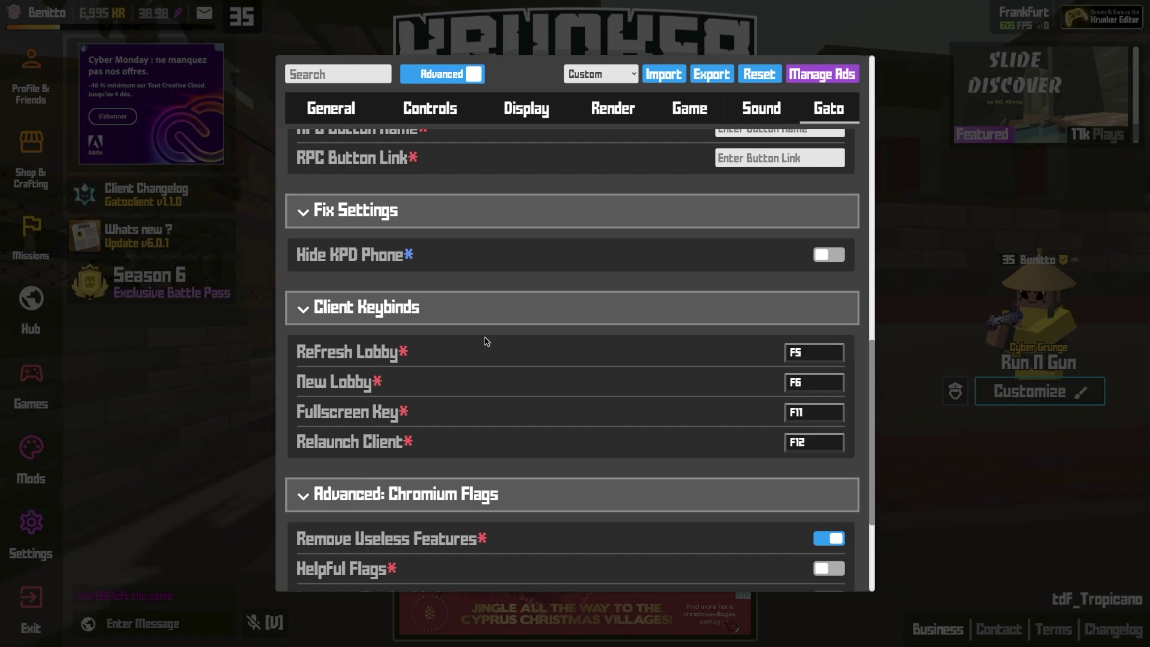
{"action": "left_click", "coordinate": [797, 412]}
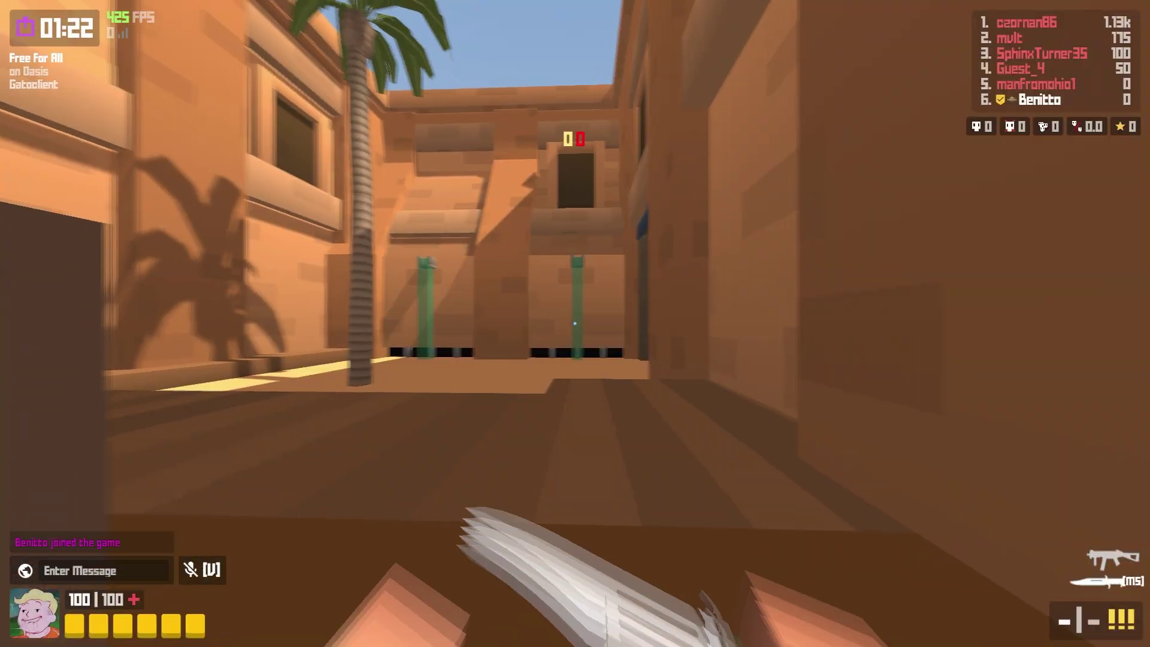
Switch to the gun, kill the enemy down the alley, reload and run through the building
{"action": "key", "text": "1"}
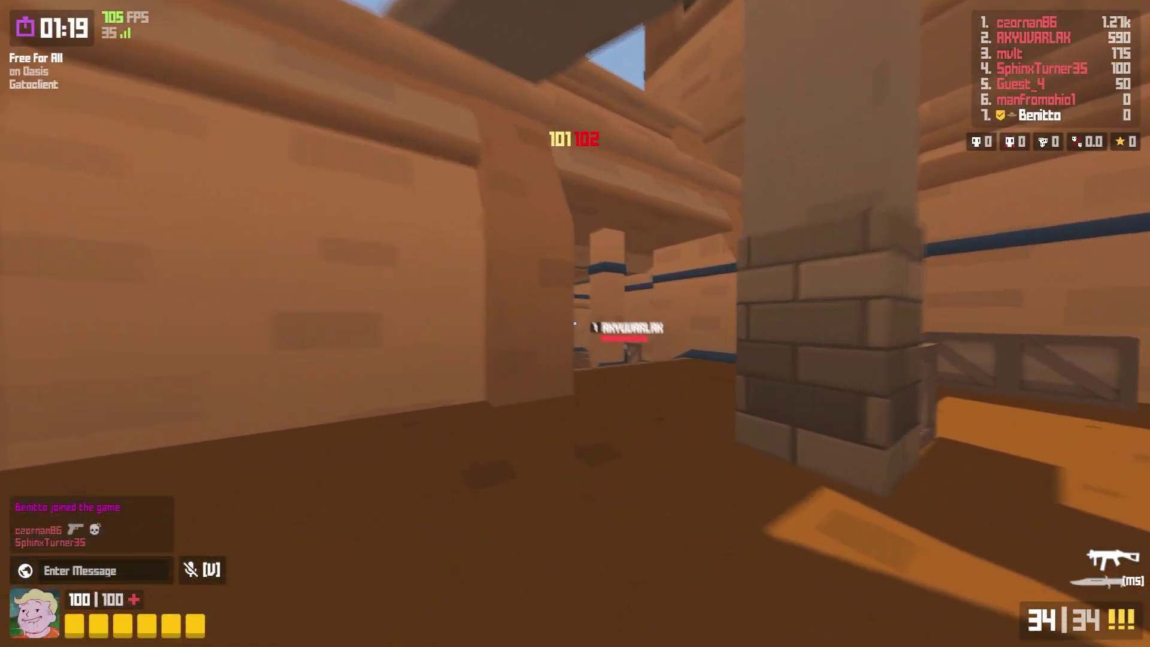
{"action": "left_click", "coordinate": [575, 324]}
{"action": "left_click_drag", "start_coordinate": [575, 324], "coordinate": [575, 323]}
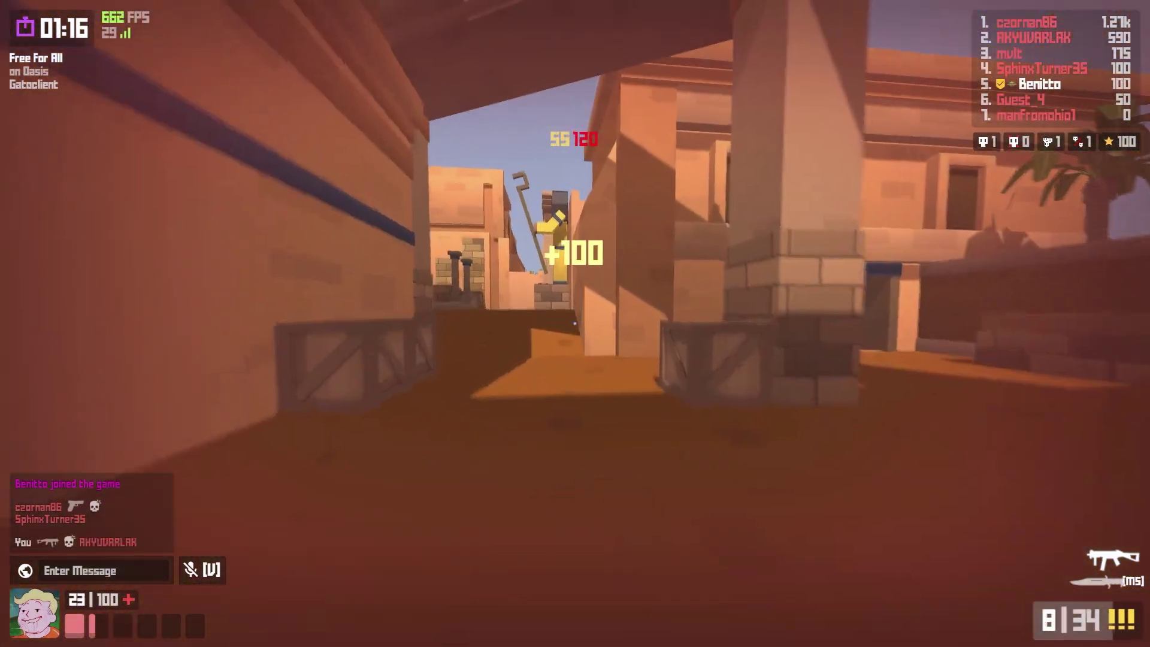
{"action": "key", "text": "r"}
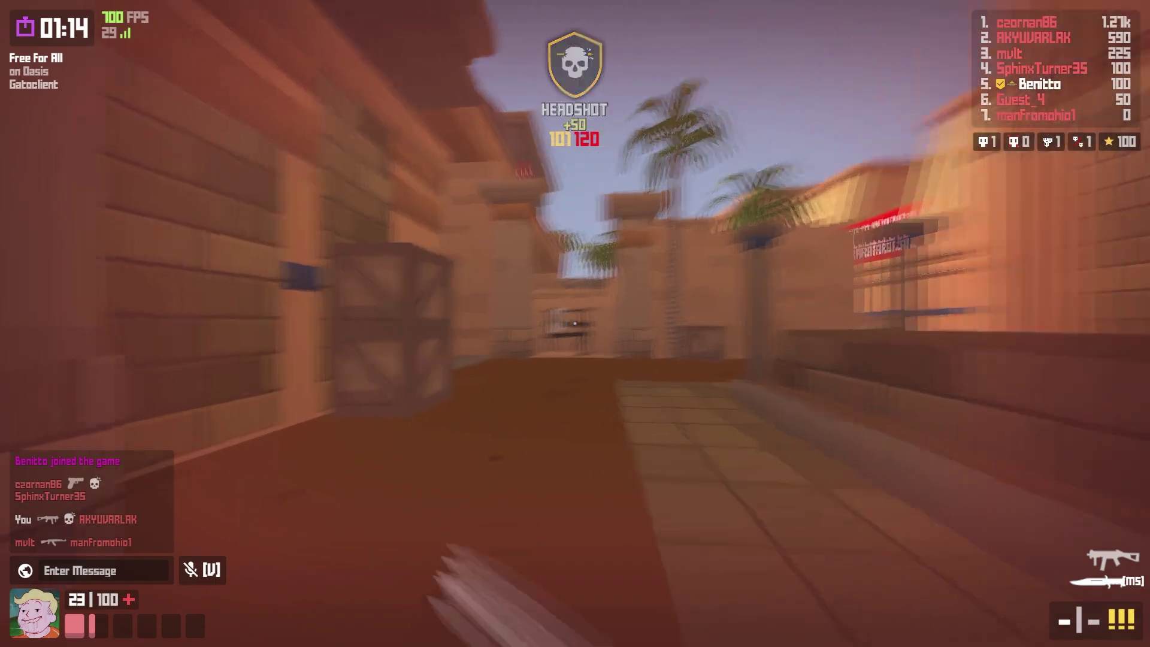
{"action": "key", "text": "w"}
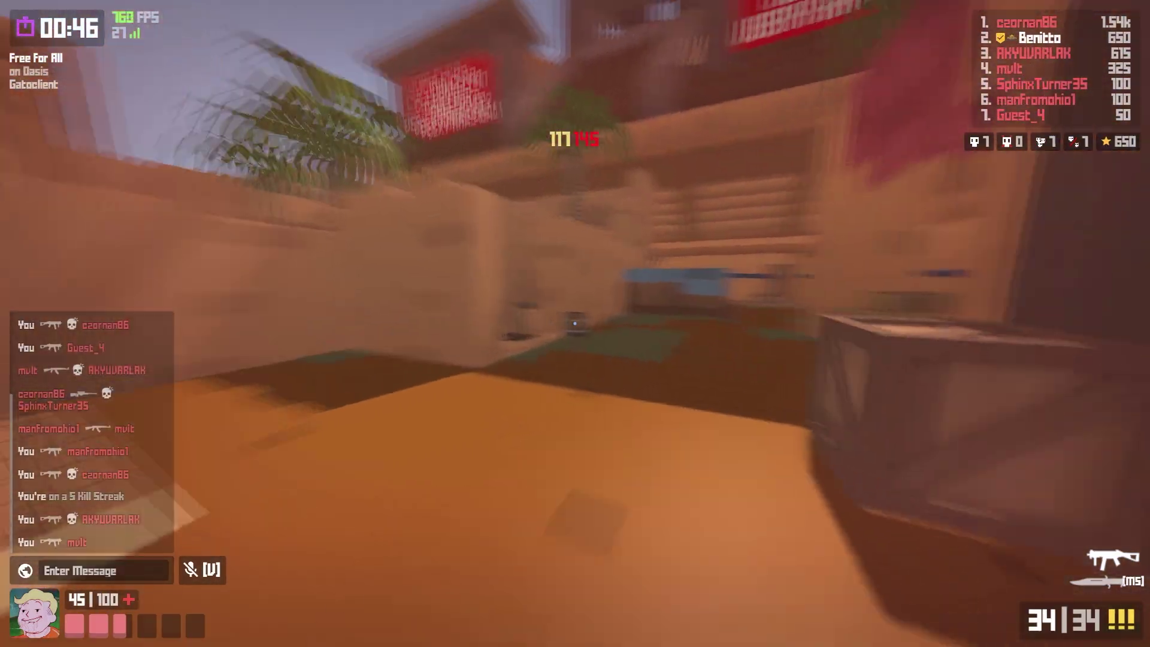
{"action": "key", "text": "w"}
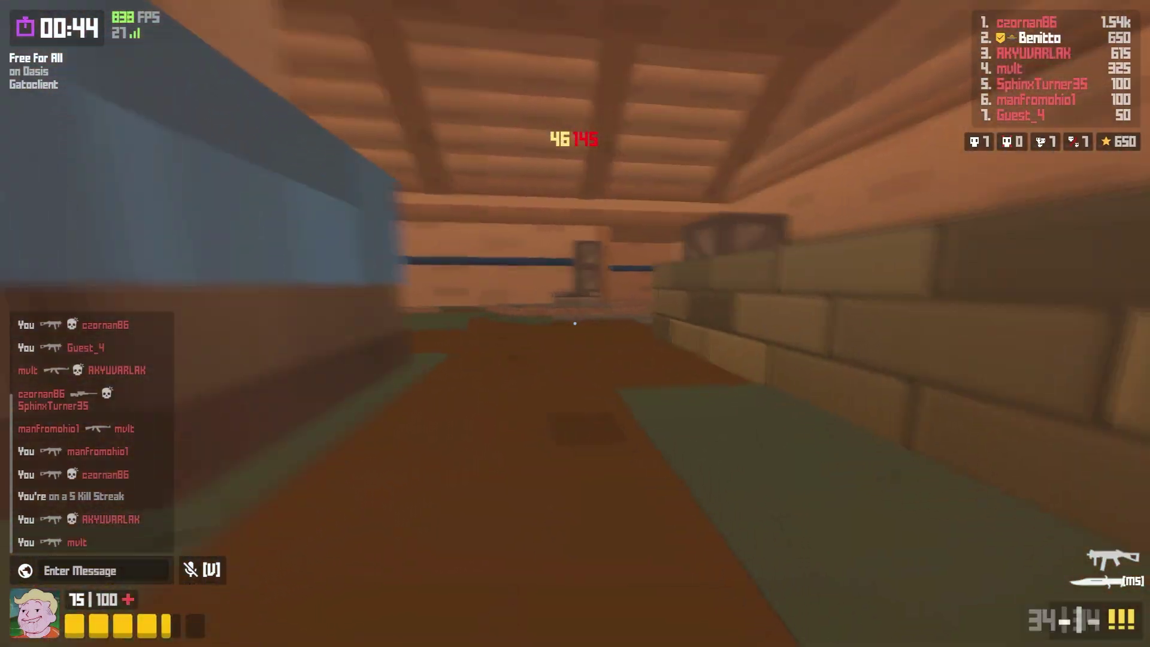
{"action": "key", "text": "w"}
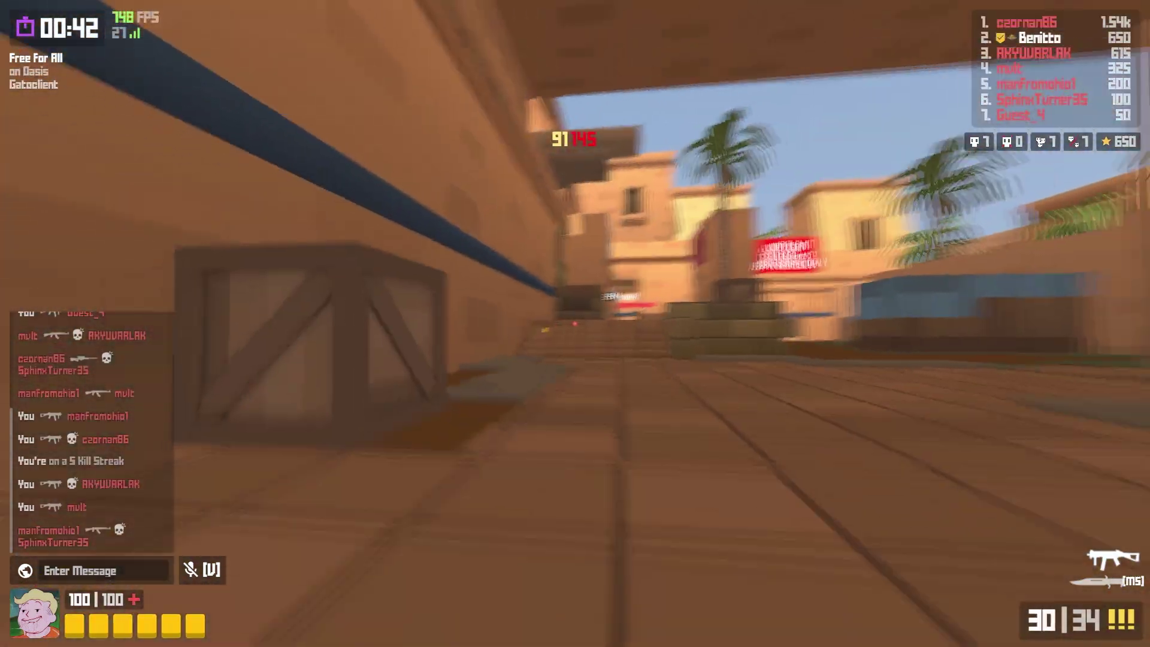
Kill the enemies ahead and by the palm-tree wall, landing a headshot, then reload
{"action": "left_click", "coordinate": [575, 323]}
{"action": "left_click", "coordinate": [574, 324]}
{"action": "left_click", "coordinate": [574, 323]}
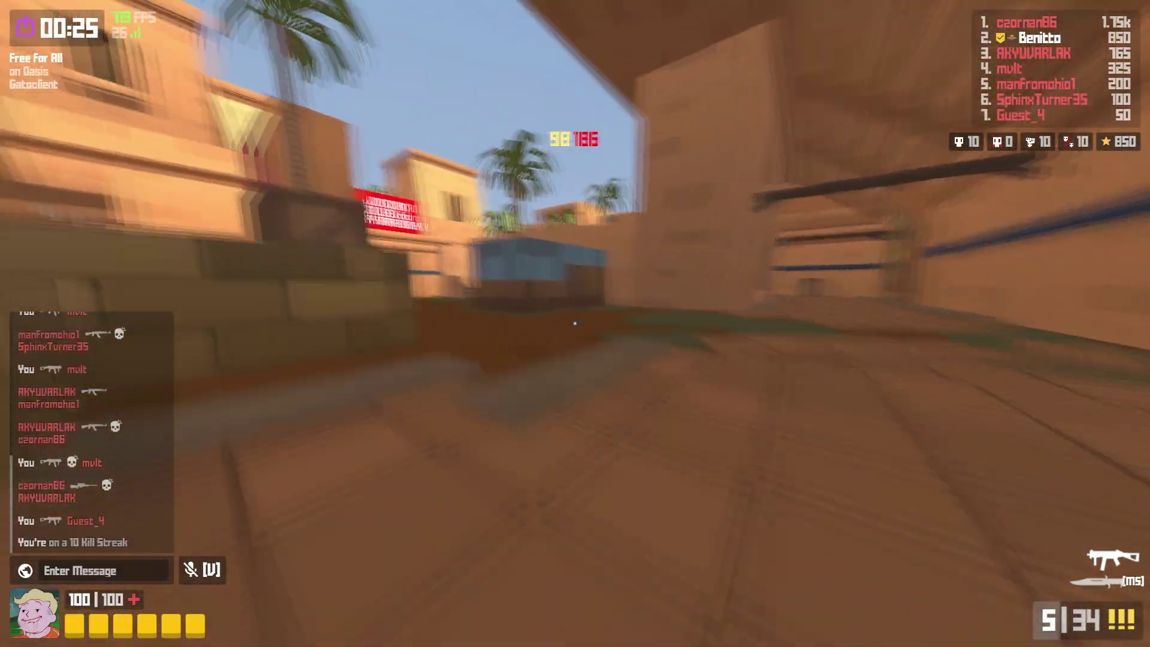
{"action": "key", "text": "r"}
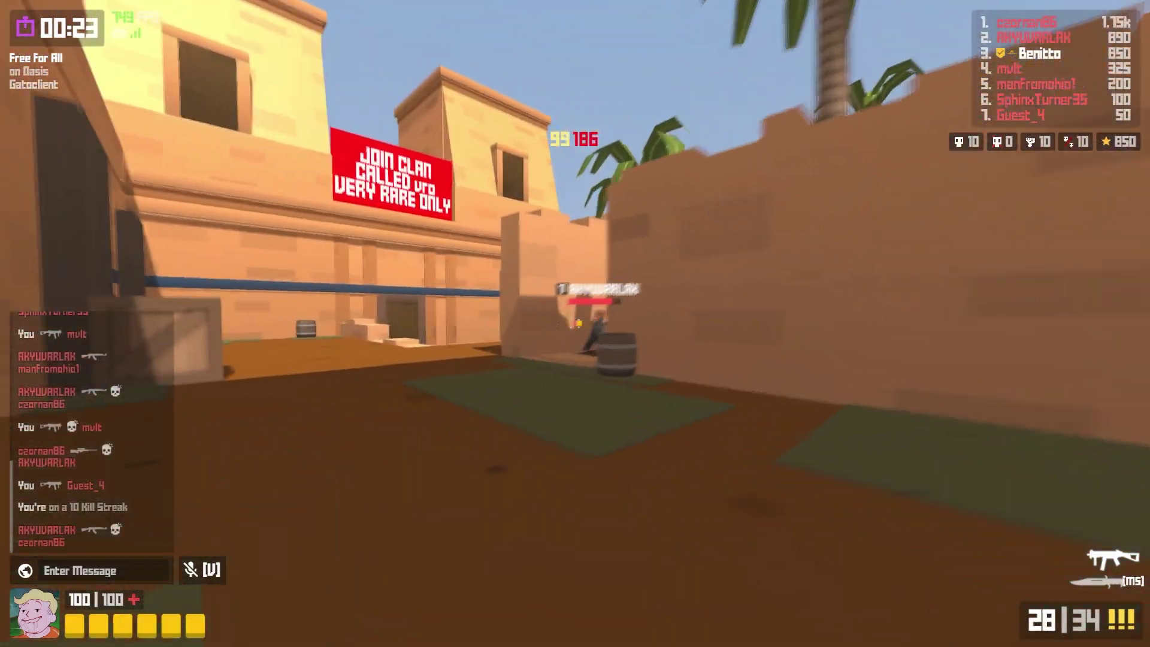
{"action": "left_click", "coordinate": [574, 323]}
{"action": "left_click", "coordinate": [574, 324]}
{"action": "left_click", "coordinate": [575, 323]}
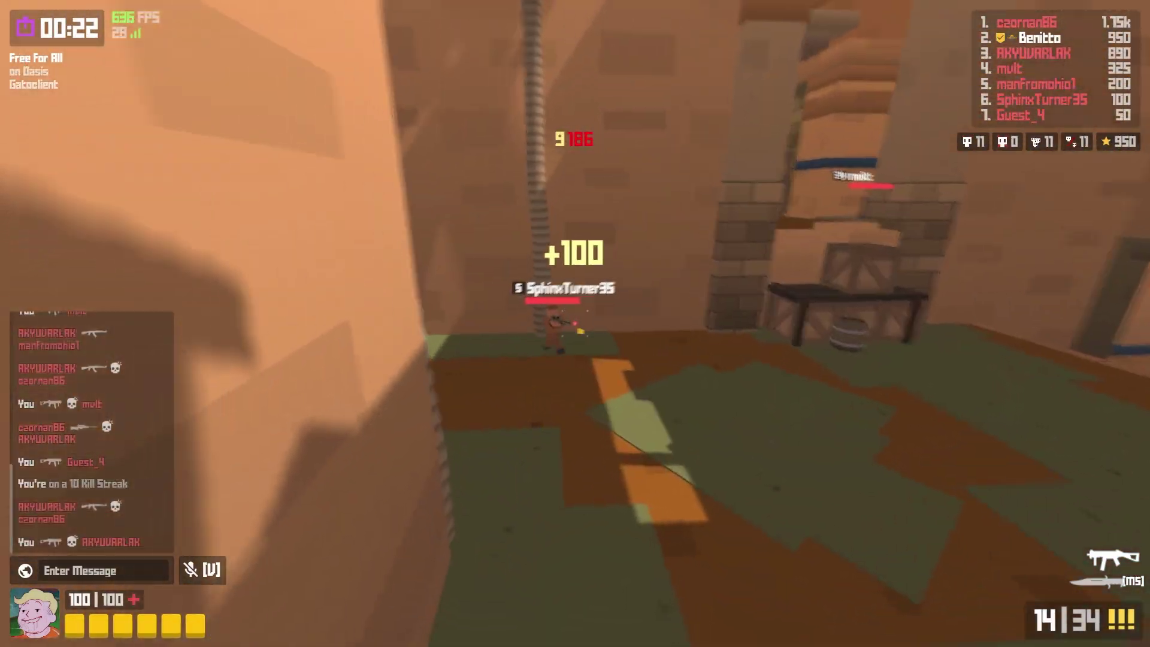
{"action": "left_click", "coordinate": [575, 323]}
{"action": "left_click", "coordinate": [574, 323]}
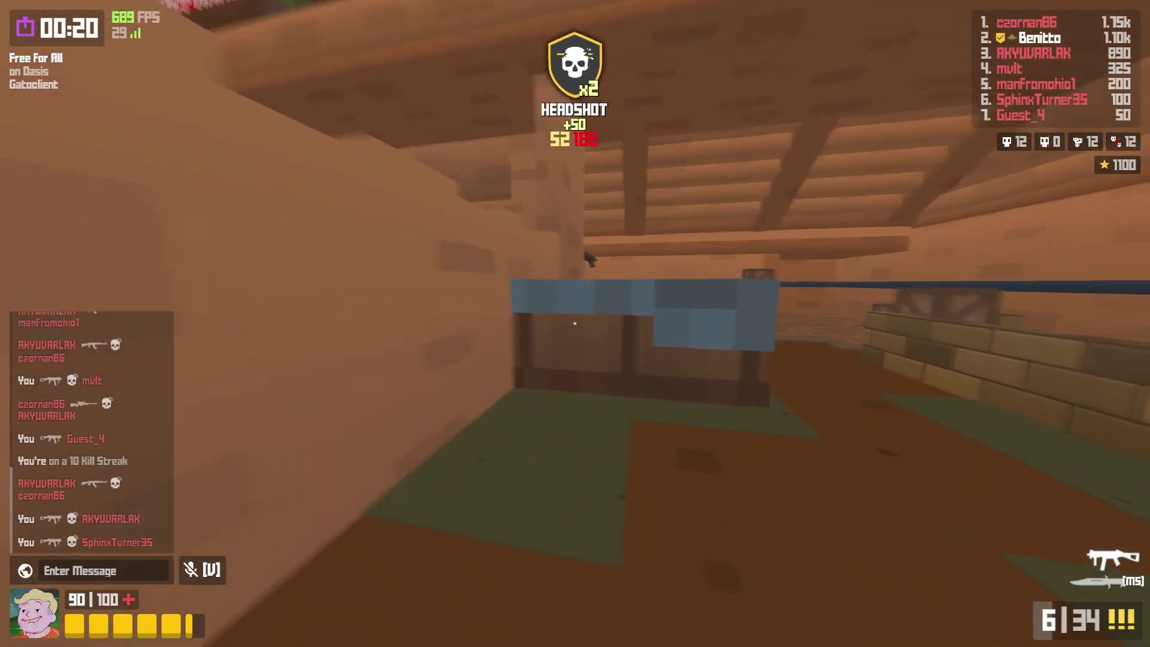
{"action": "key", "text": "r"}
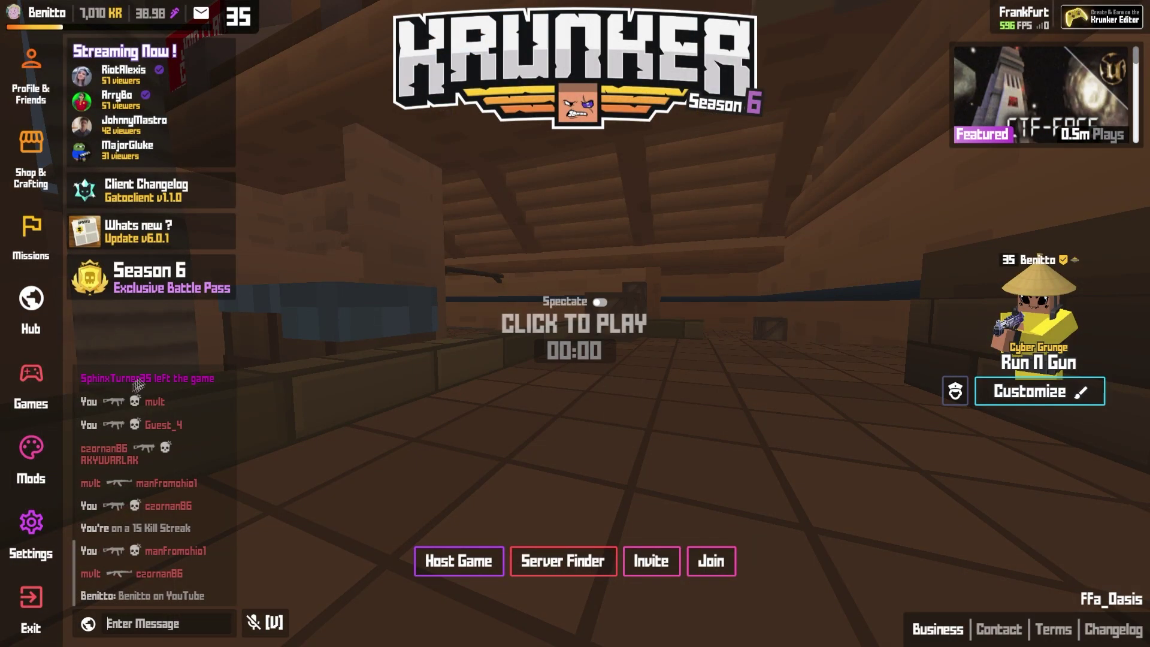
Exit Gatoclient with YES, then line up the five client shortcuts in a row and box-select them
{"action": "left_click", "coordinate": [33, 599]}
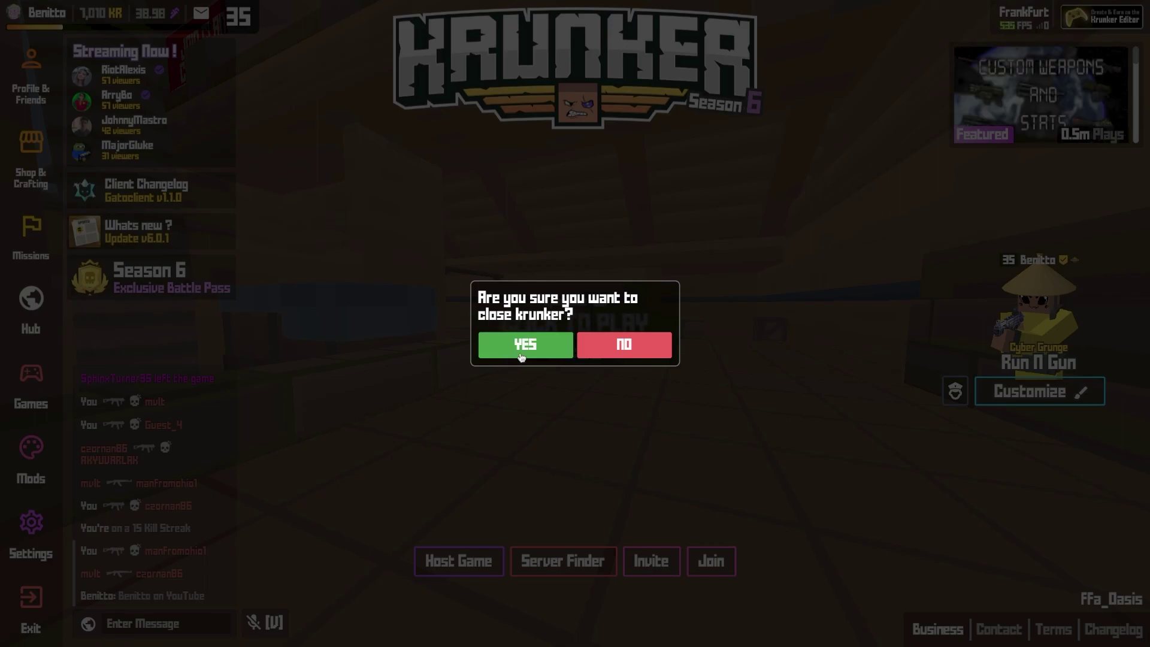
{"action": "left_click", "coordinate": [526, 353]}
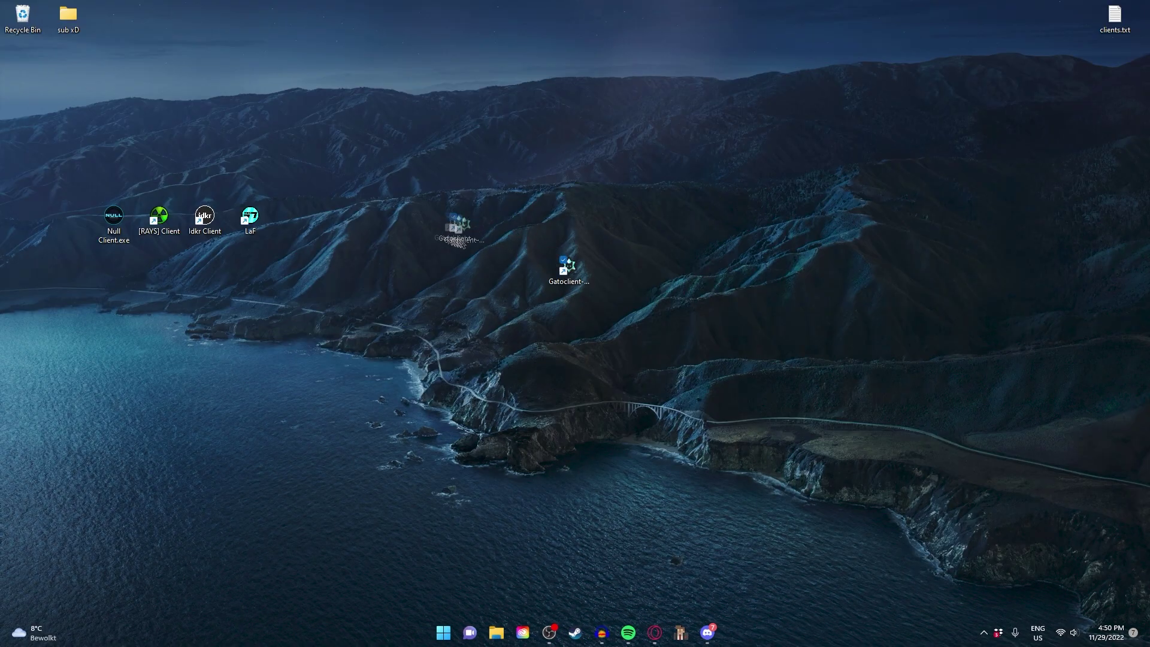
{"action": "left_click", "coordinate": [532, 283]}
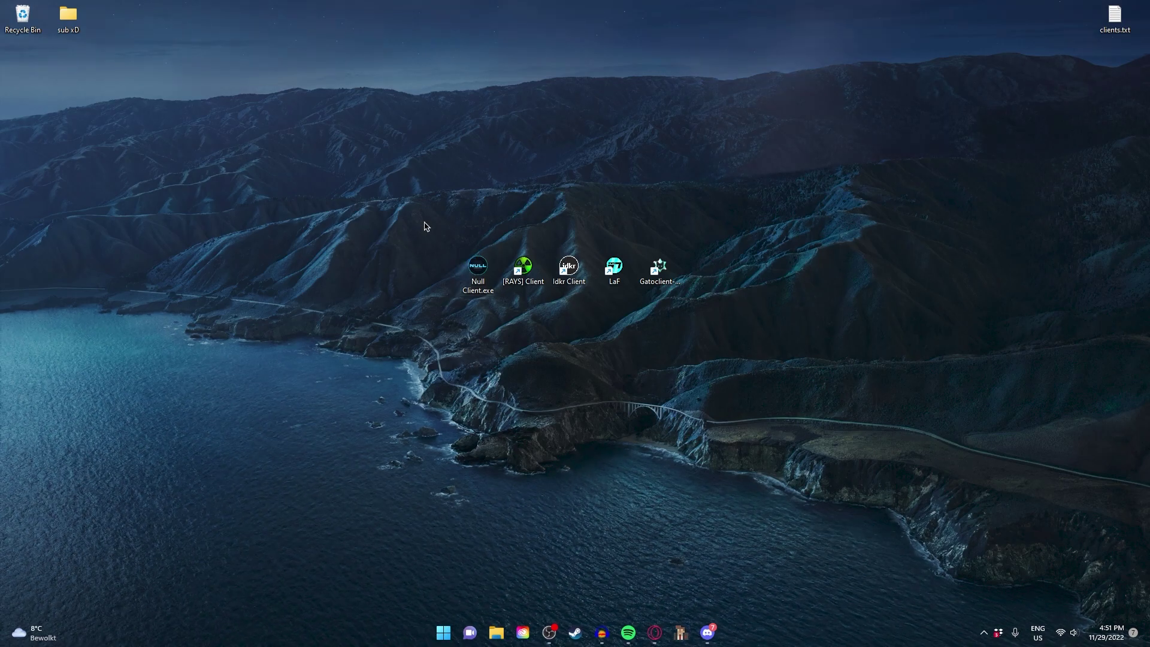
{"action": "left_click_drag", "start_coordinate": [425, 224], "coordinate": [712, 344]}
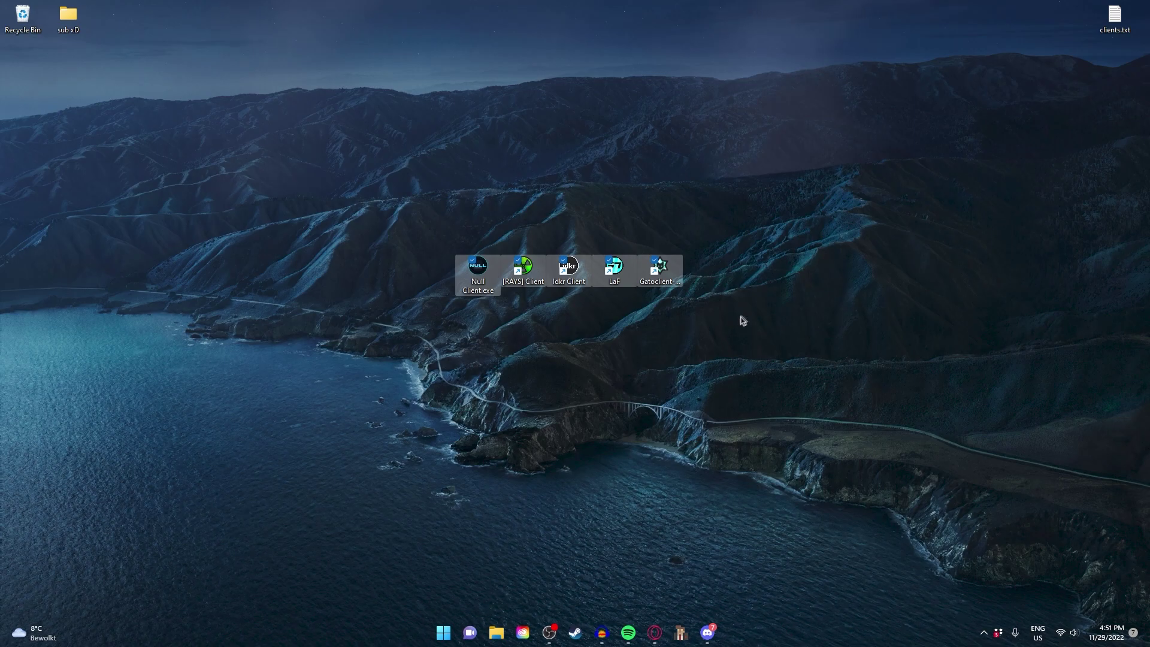